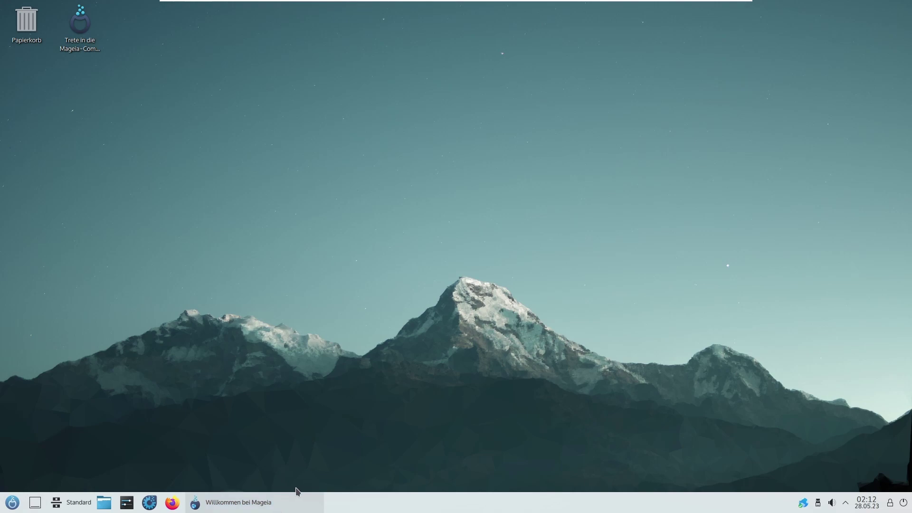
Step: Restore the 'Willkommen bei Mageia' window from the taskbar and maximize it
click(290, 507)
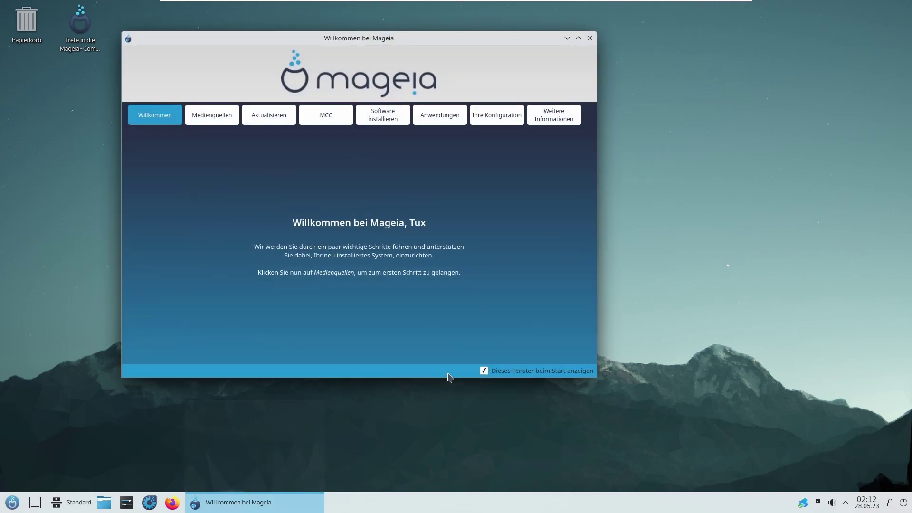
click(578, 38)
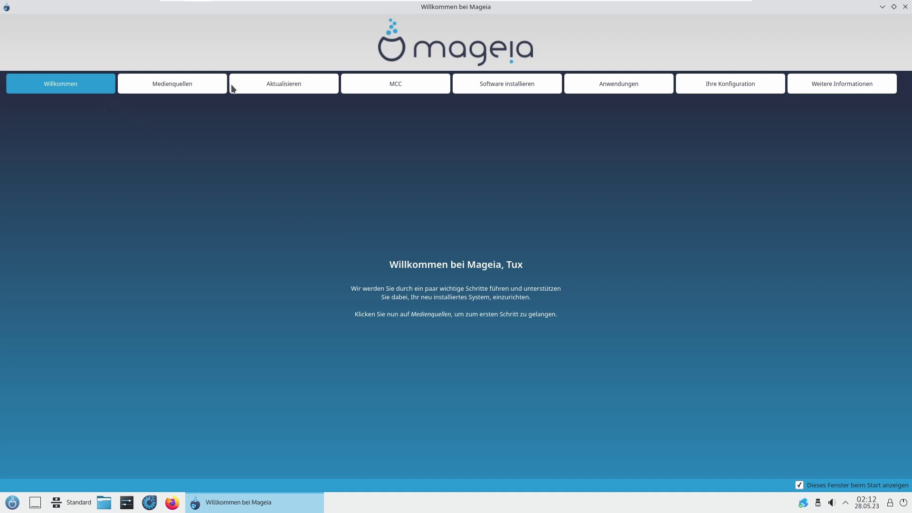
Step: On the Medienquellen page, start editing software sources and authorise with the root password
click(215, 88)
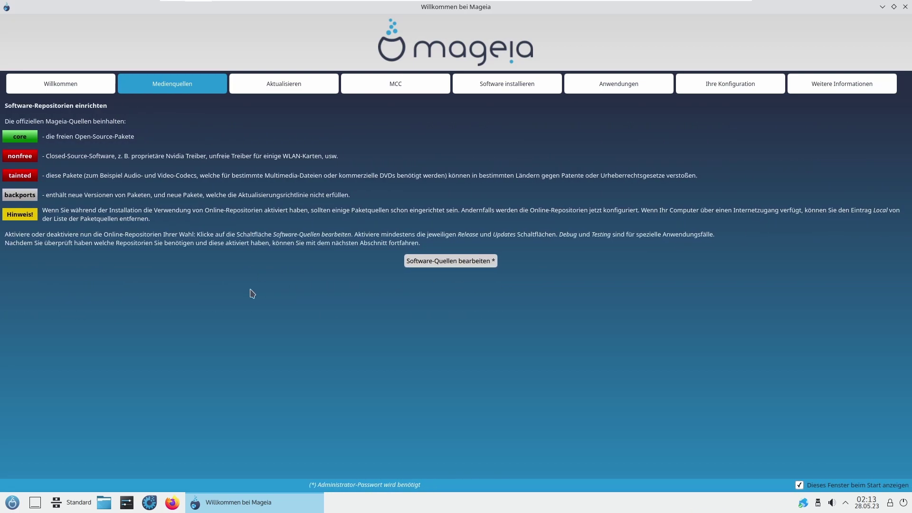
click(471, 265)
text(**********)
key(Return)
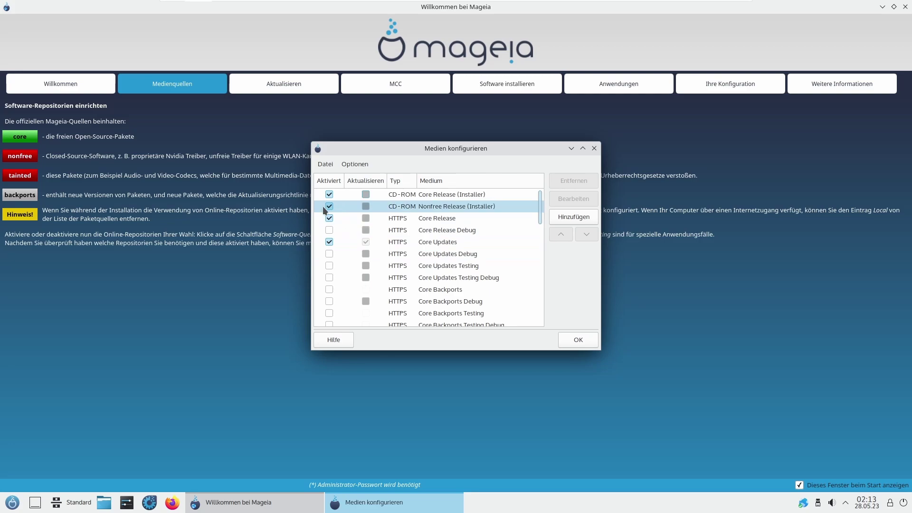
Step: Close the Medien konfigurieren dialog and untick 'Dieses Fenster beim Start anzeigen'
click(593, 148)
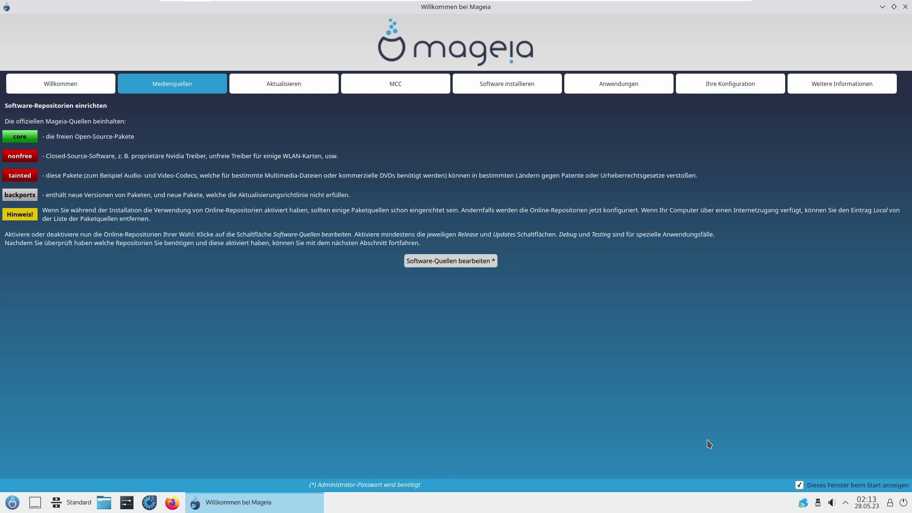
click(800, 485)
Step: Browse the Aktualisieren and MCC pages, dismiss the updates notification, and open Software installieren
click(317, 92)
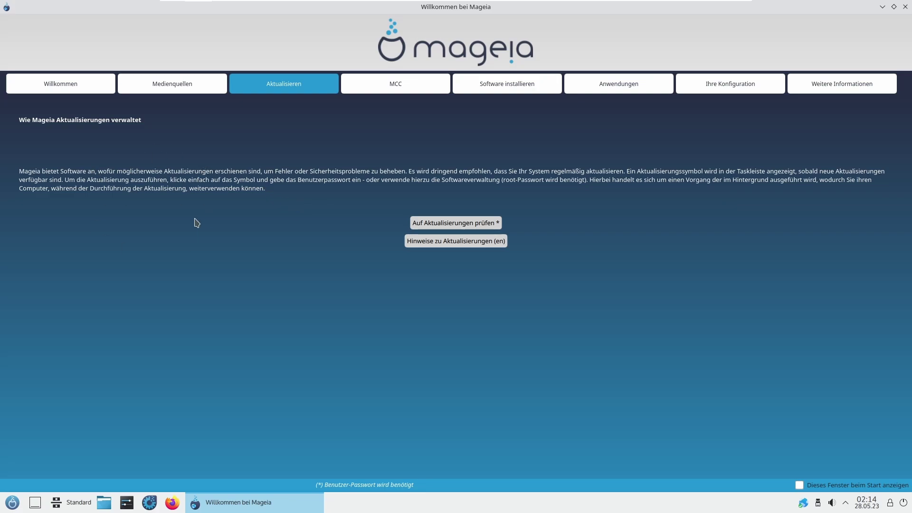
click(371, 90)
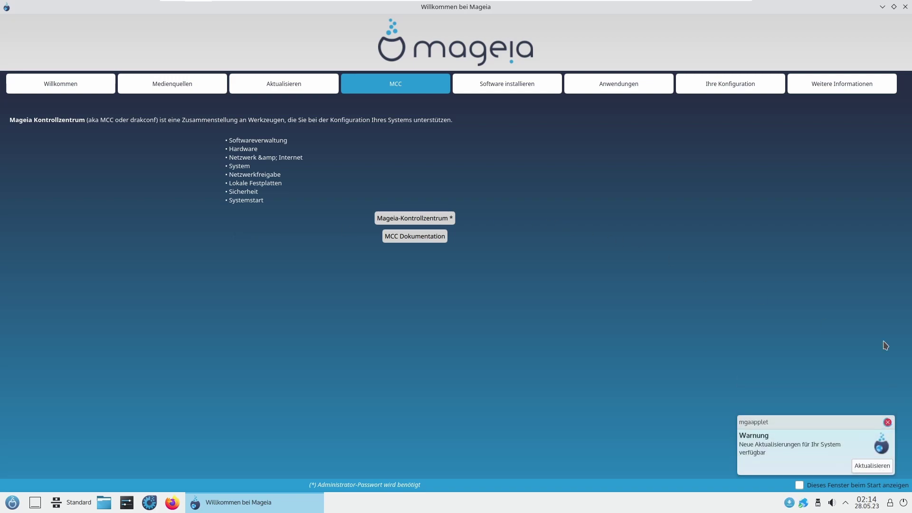
click(888, 422)
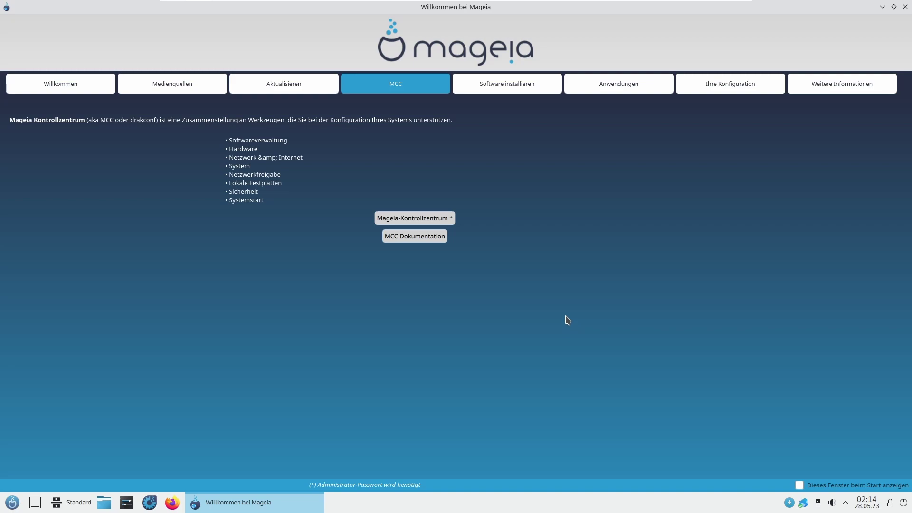
click(532, 92)
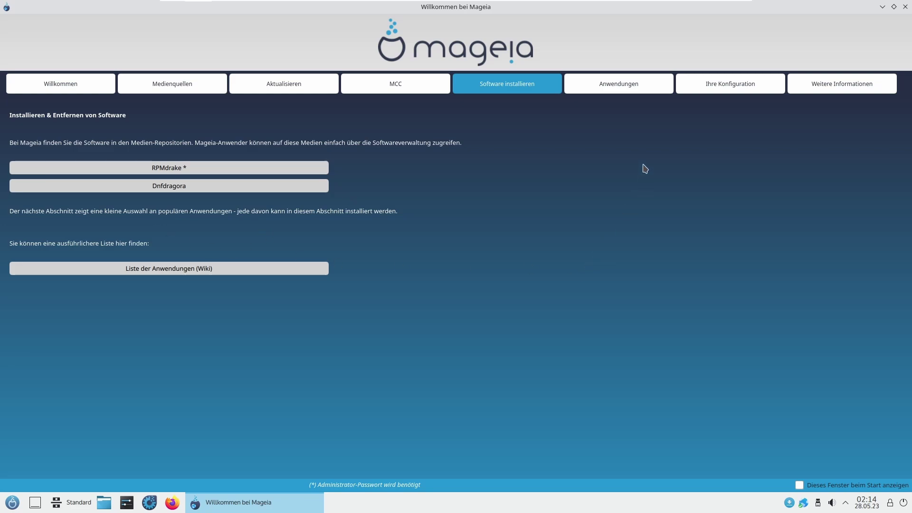
Step: On the Anwendungen page, browse the games, recommended, programming, graphics, office and audio categories
click(649, 86)
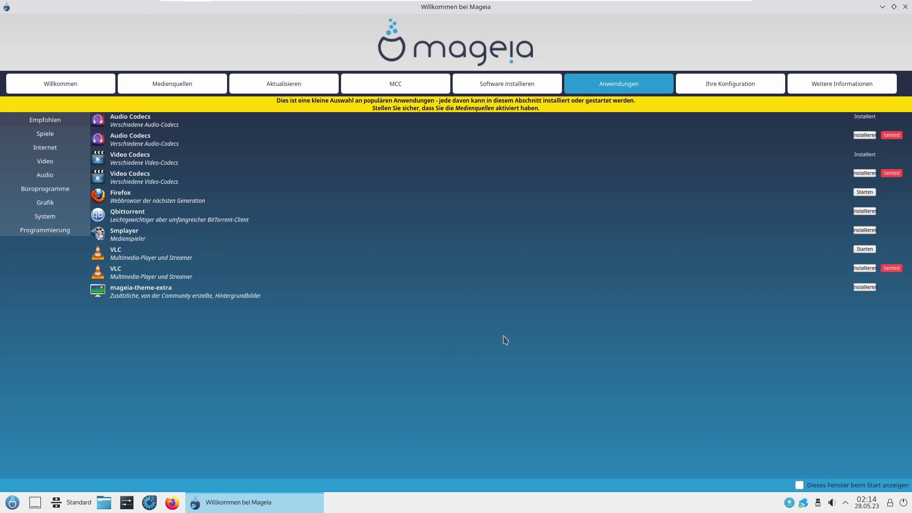
click(42, 139)
click(50, 121)
click(50, 134)
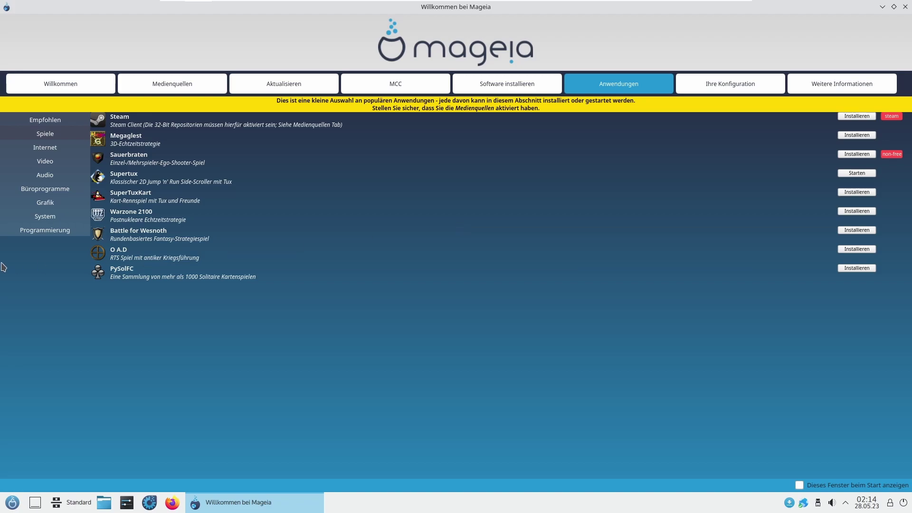
click(32, 230)
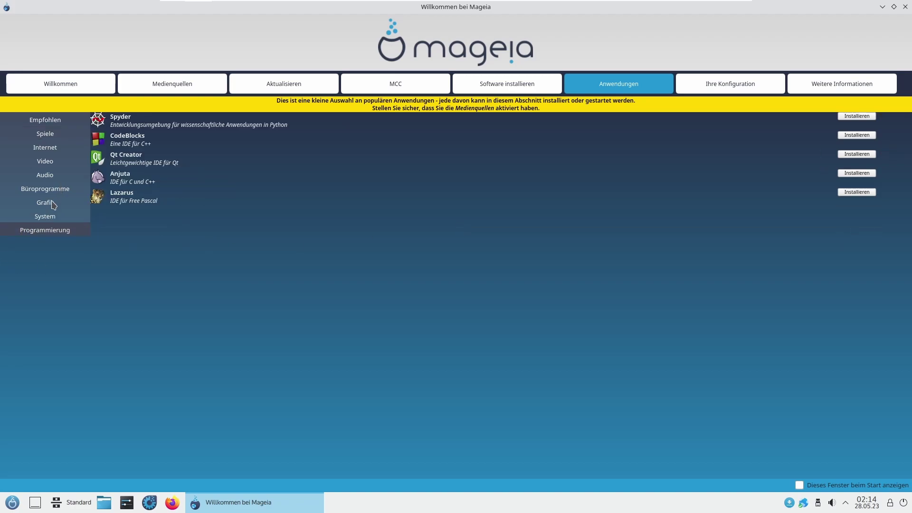
click(53, 202)
click(61, 189)
click(61, 180)
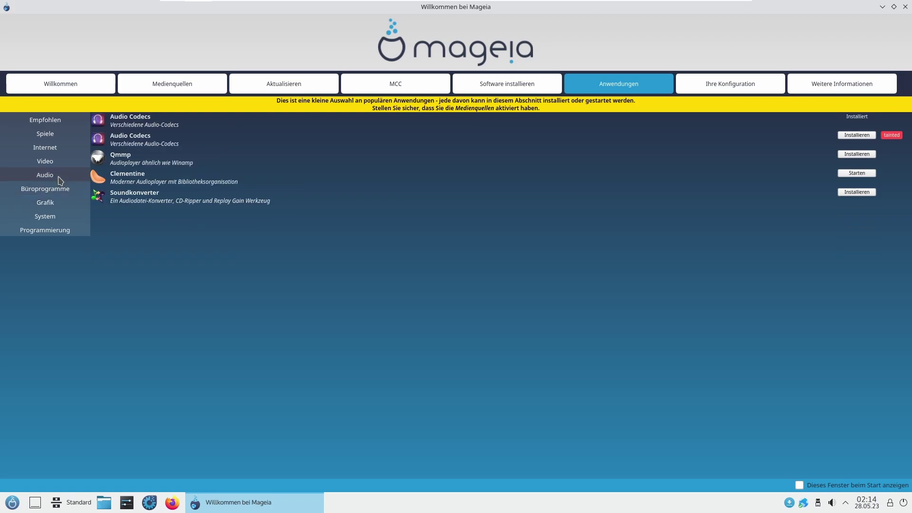
Step: Cancel Soundkonverter, attempt the tainted Audio Codecs, dismiss the warning, and return to Medienquellen
click(867, 192)
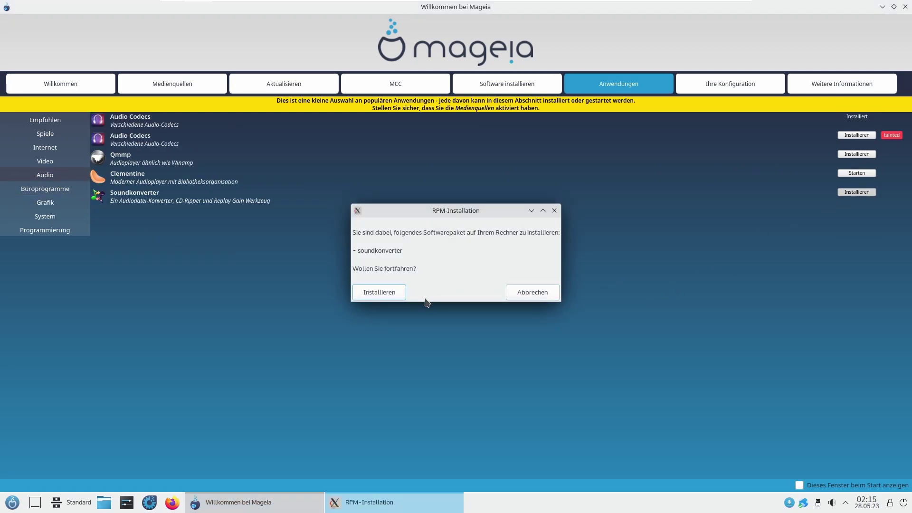
click(522, 291)
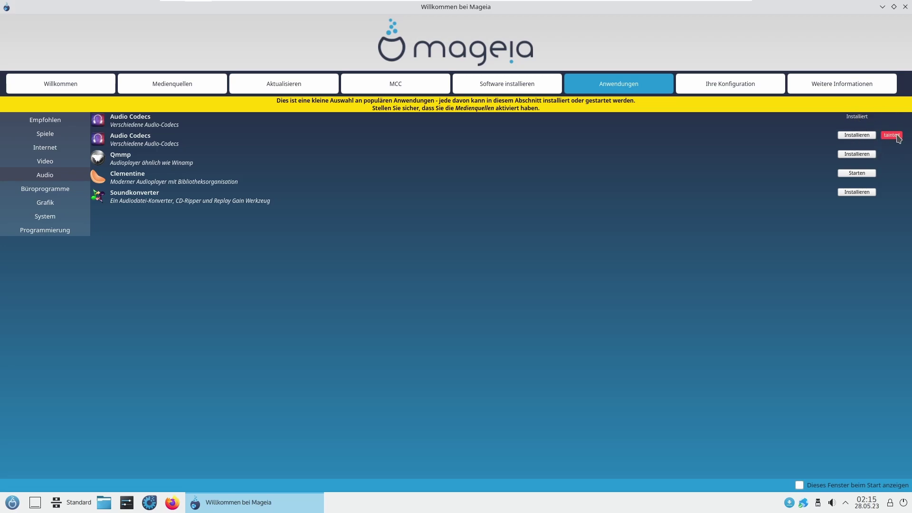
click(861, 138)
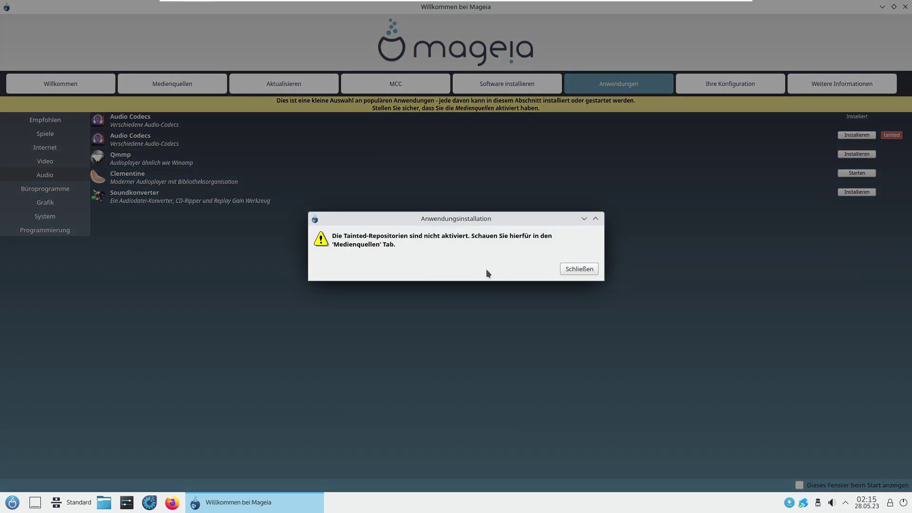
click(579, 270)
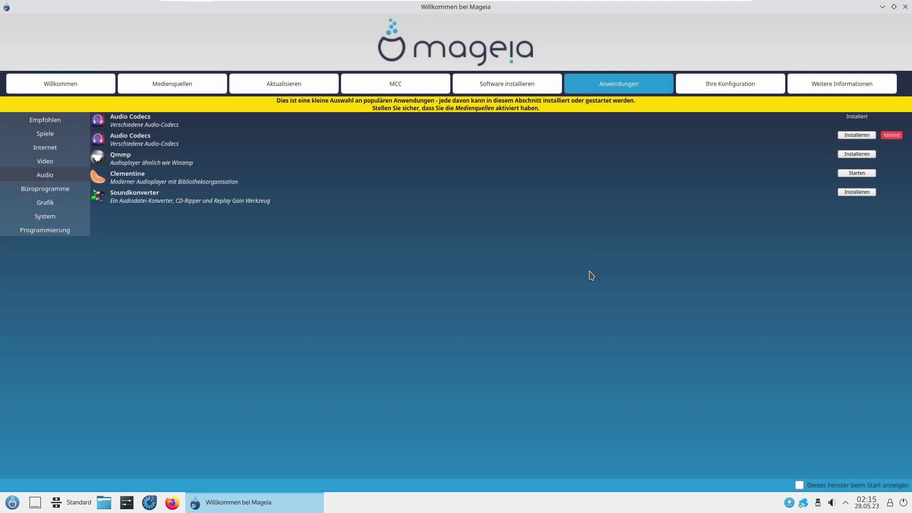
click(197, 87)
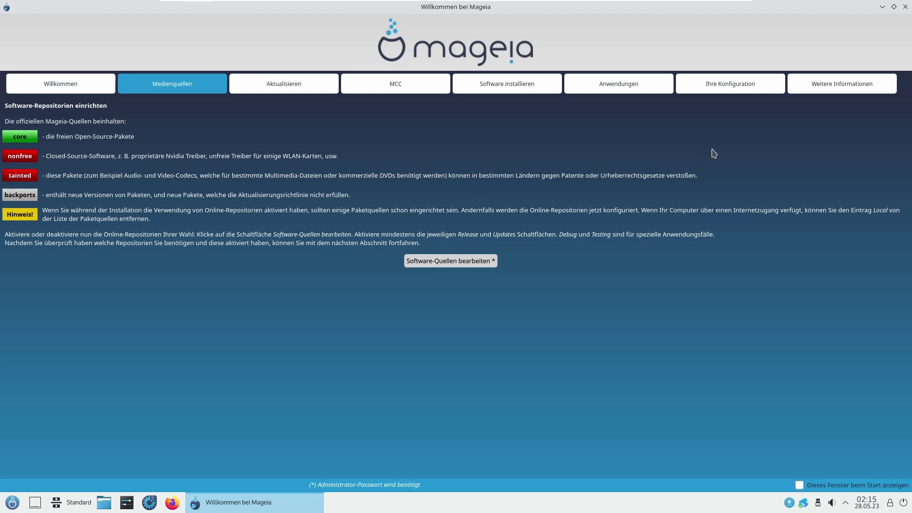
Step: View the 'Ihre Konfiguration' and 'Weitere Informationen' pages, then close Mageia Welcome
click(719, 91)
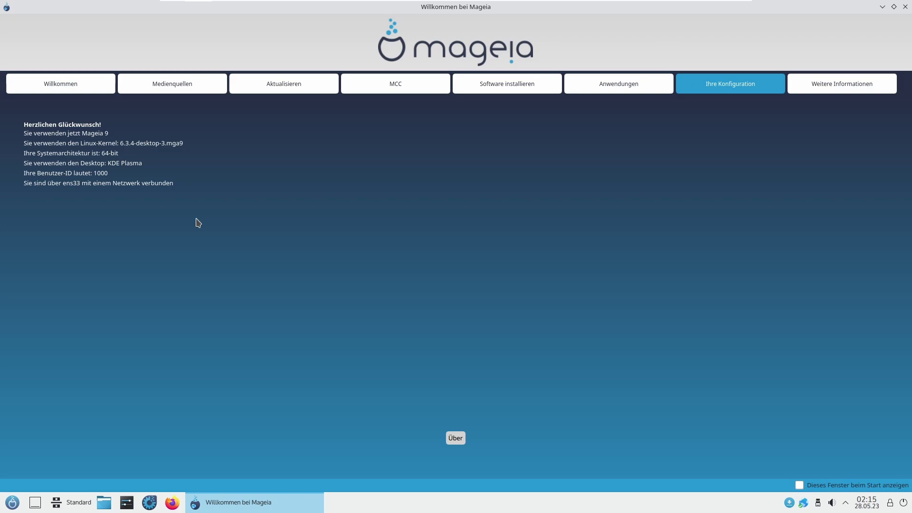
click(873, 93)
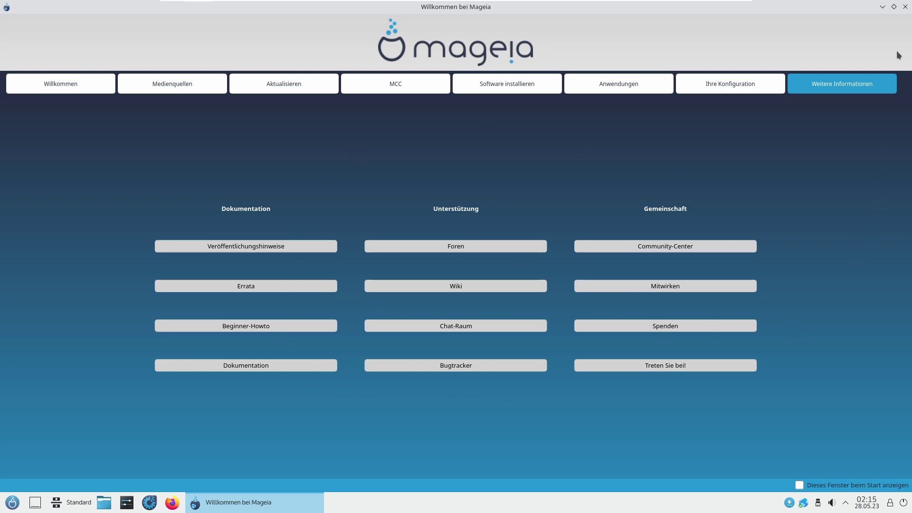
click(905, 7)
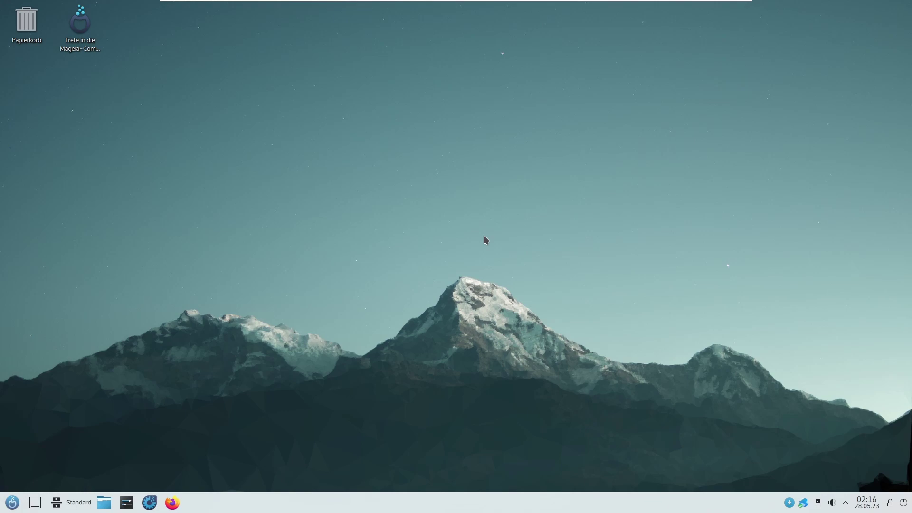
Step: Open the Plasma application launcher and show the Internet category's applications
key(super)
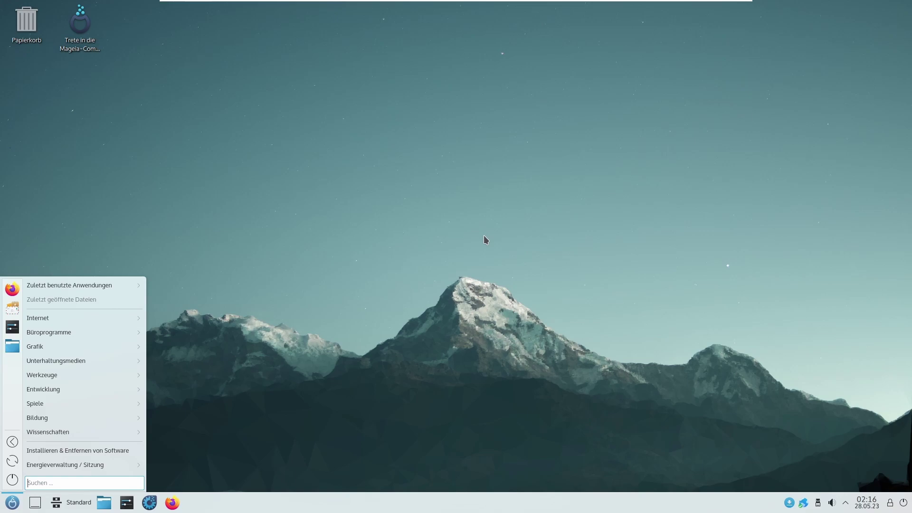
key(Escape)
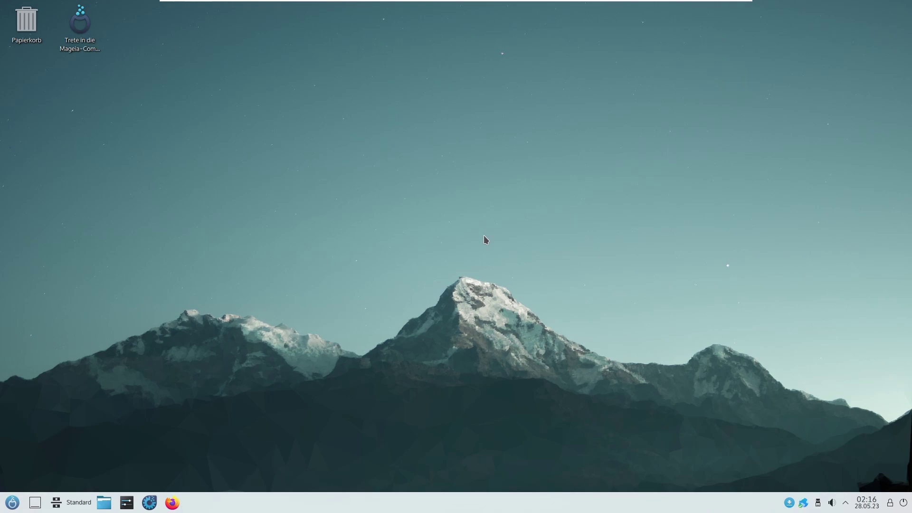
key(super)
key(super)
click(11, 507)
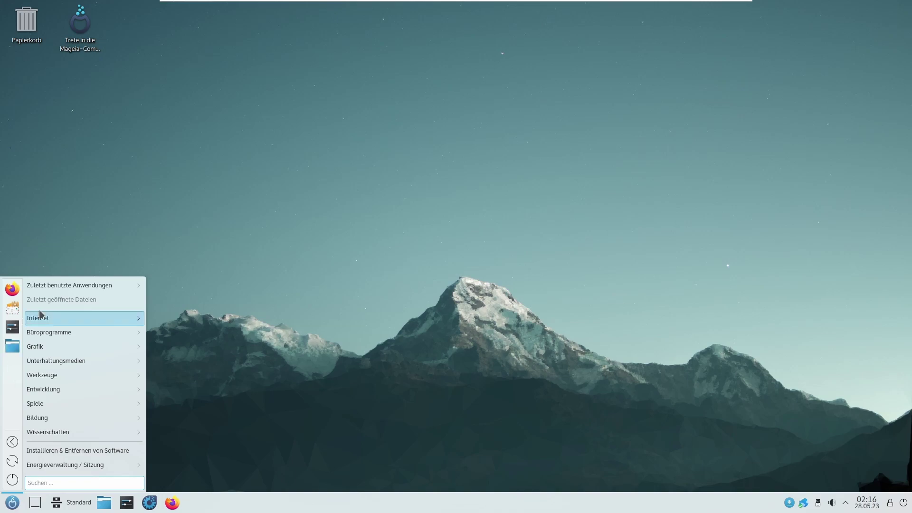
mouse_move(75, 321)
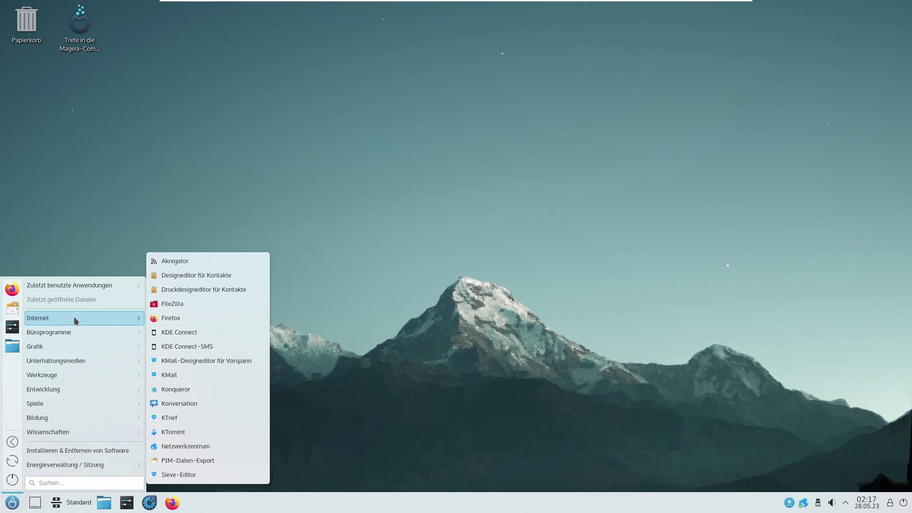
Step: Launch Firefox, view the privacy notice tab, and enable the menu bar
click(210, 322)
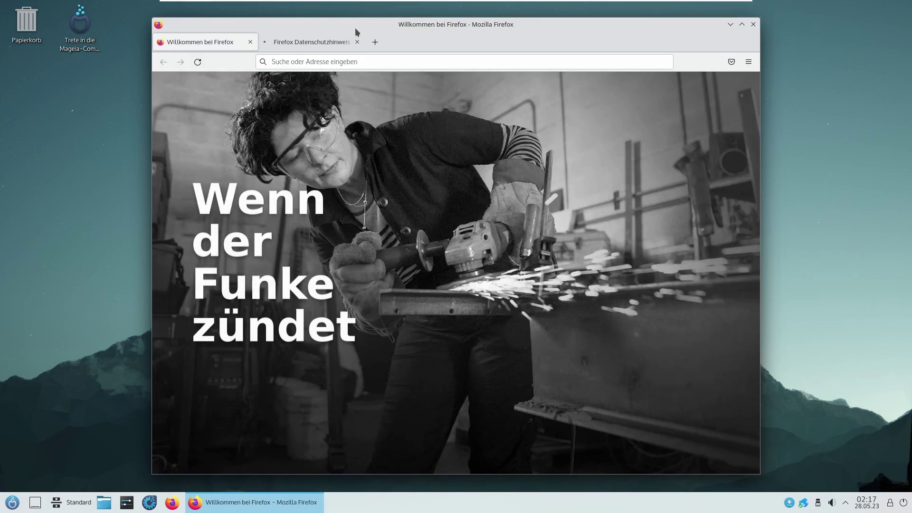
click(306, 43)
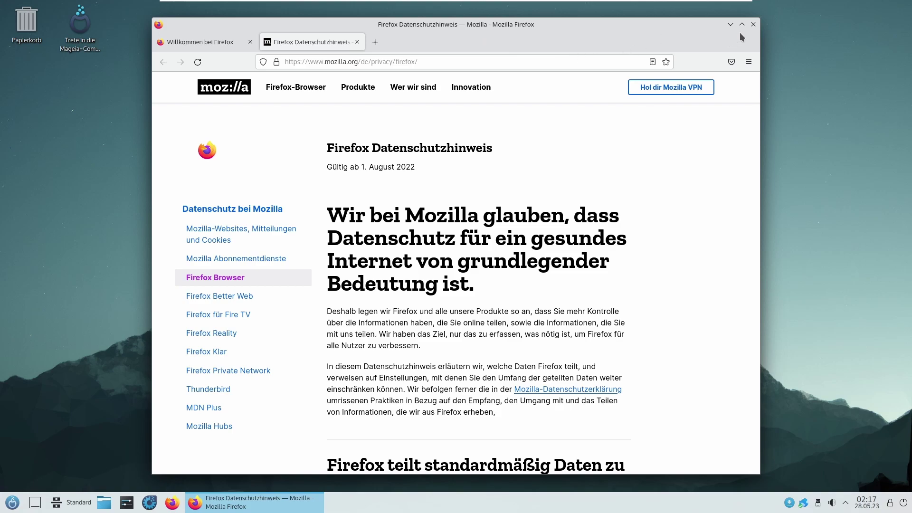
right_click(631, 43)
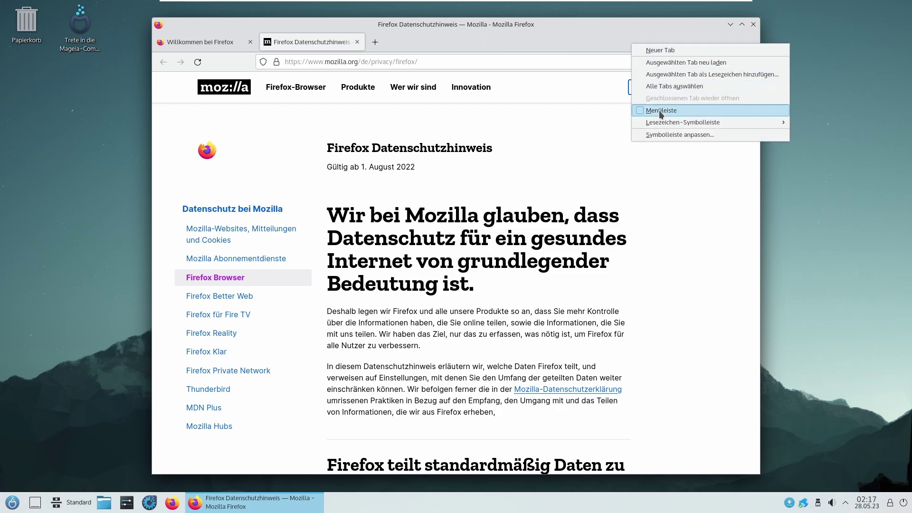
click(659, 110)
Step: Check the Firefox version, 102.11.0esr, under Hilfe > Über Firefox, then close the dialog
click(358, 38)
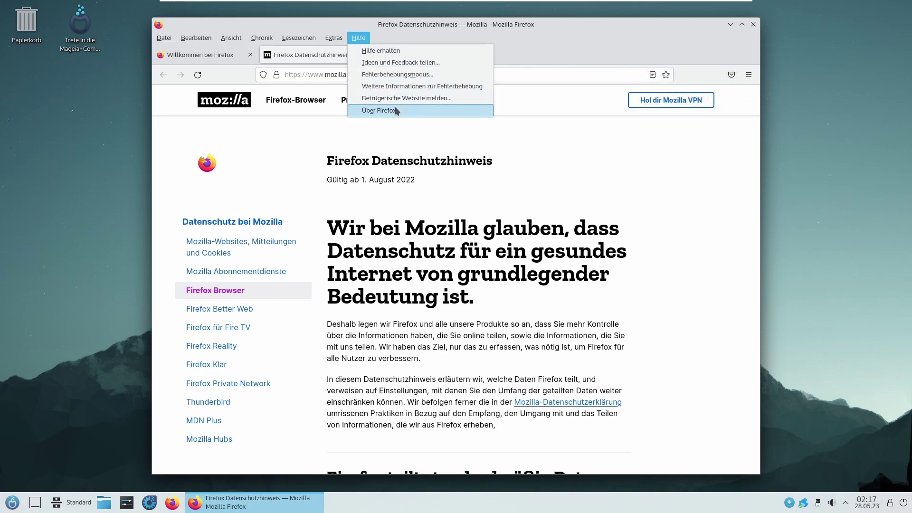
click(397, 110)
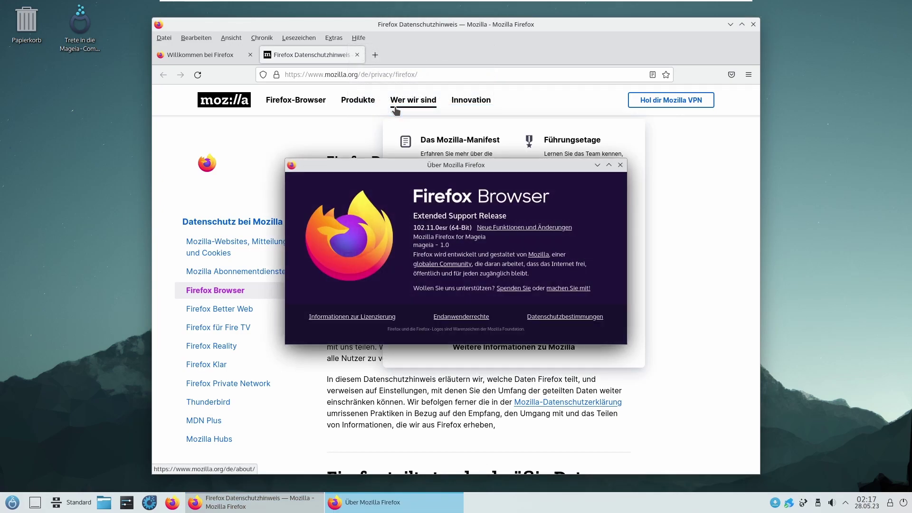
drag(365, 161, 379, 172)
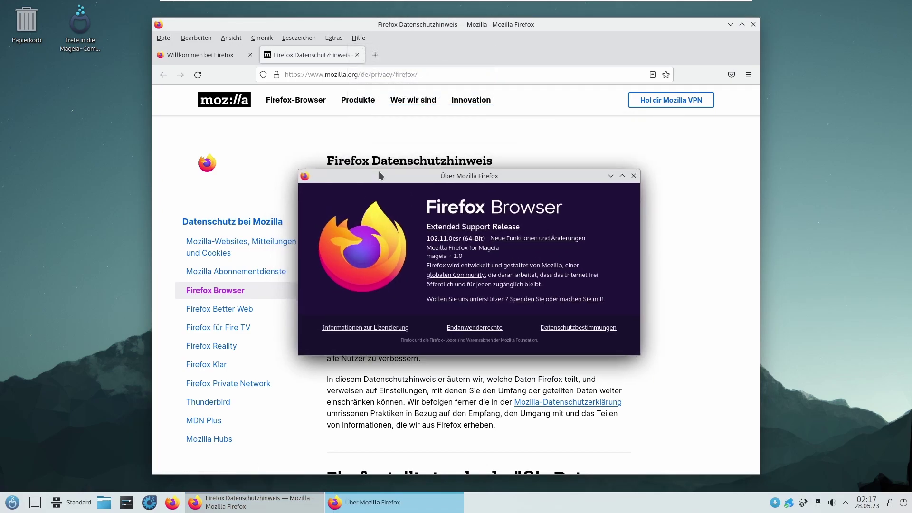
click(633, 176)
Step: Close Firefox, launch Konqueror, and check its version 22.12.3 in Über Konqueror
click(754, 26)
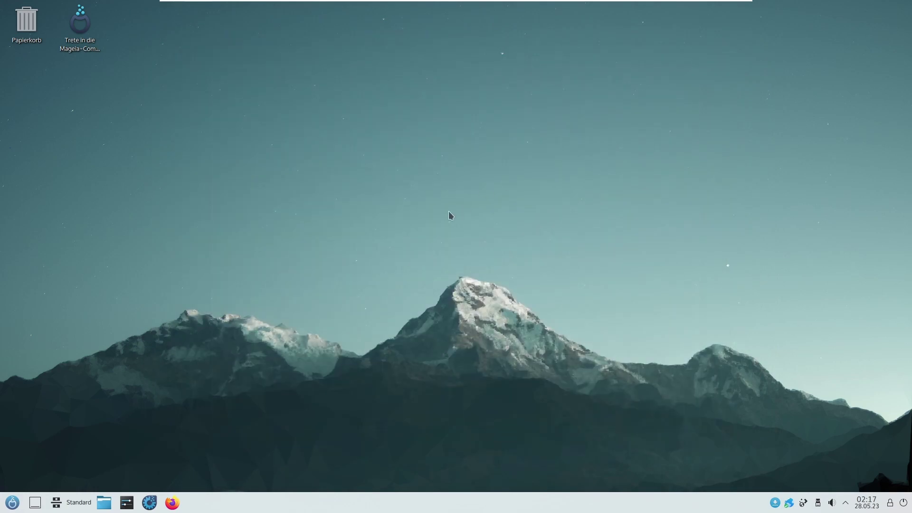
click(18, 501)
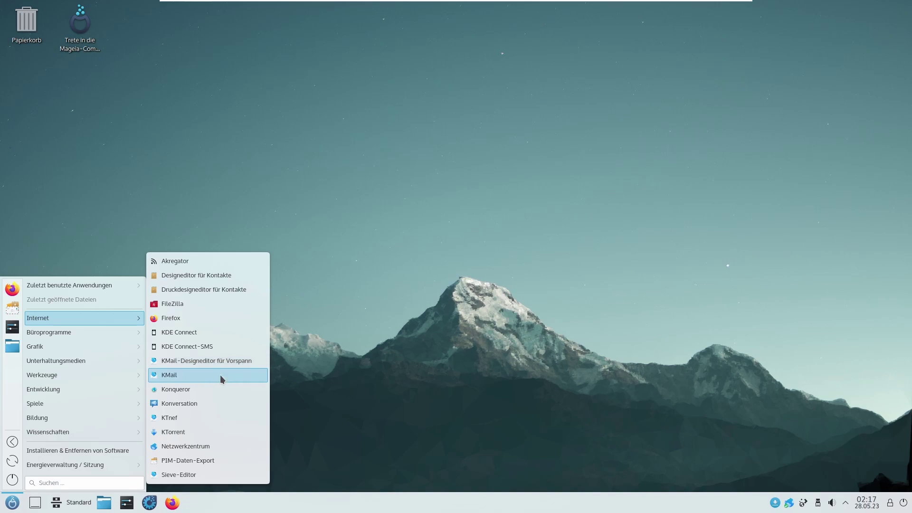
click(215, 389)
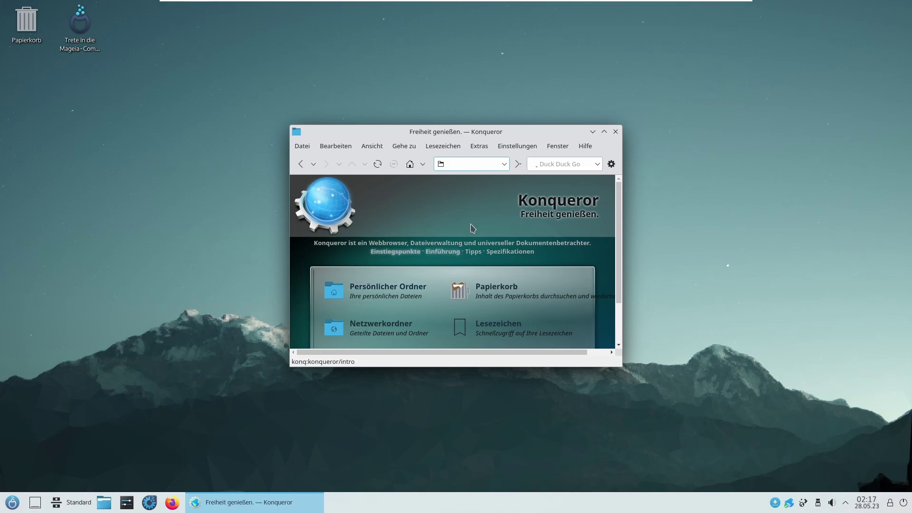
click(583, 150)
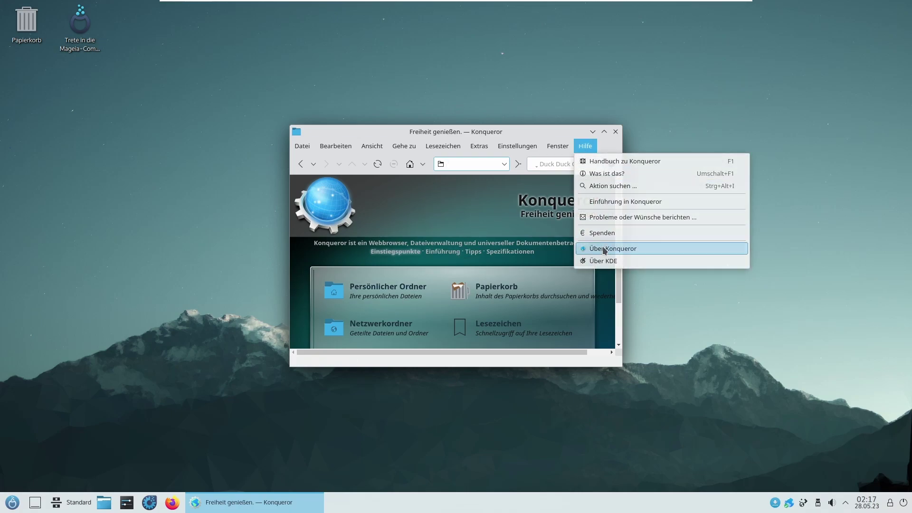
click(588, 248)
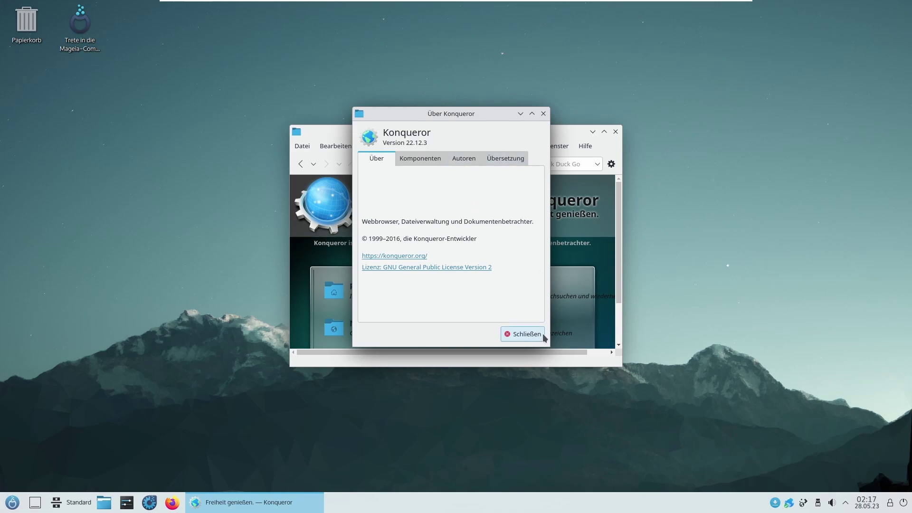
click(533, 336)
Step: View the Über KDE information, then close Konqueror and reopen the application launcher
click(586, 146)
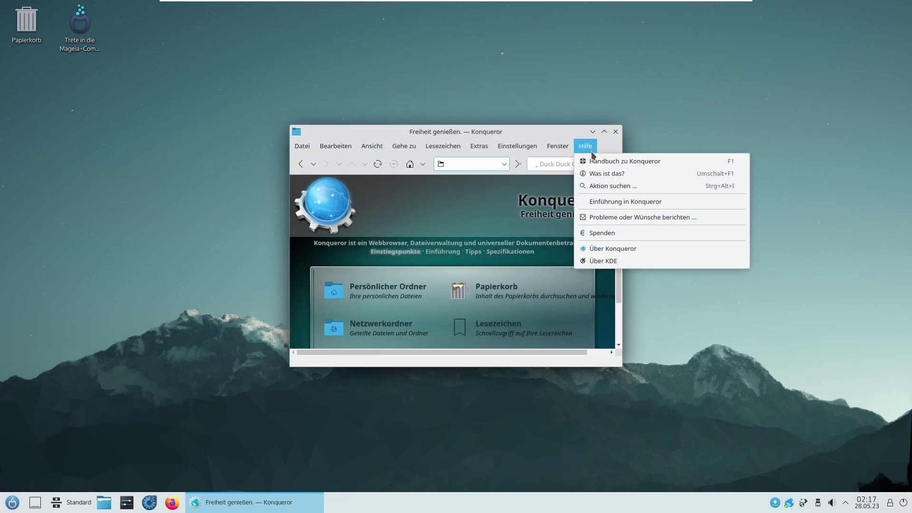
click(603, 261)
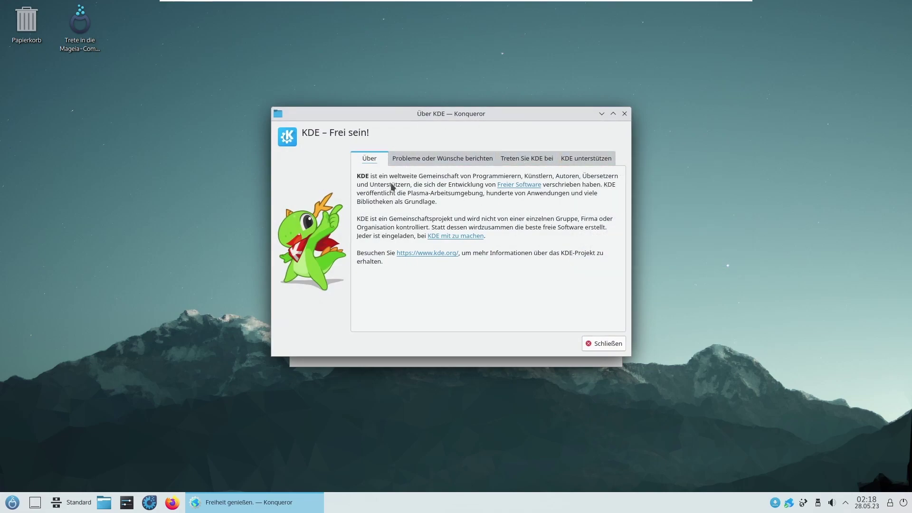
click(614, 338)
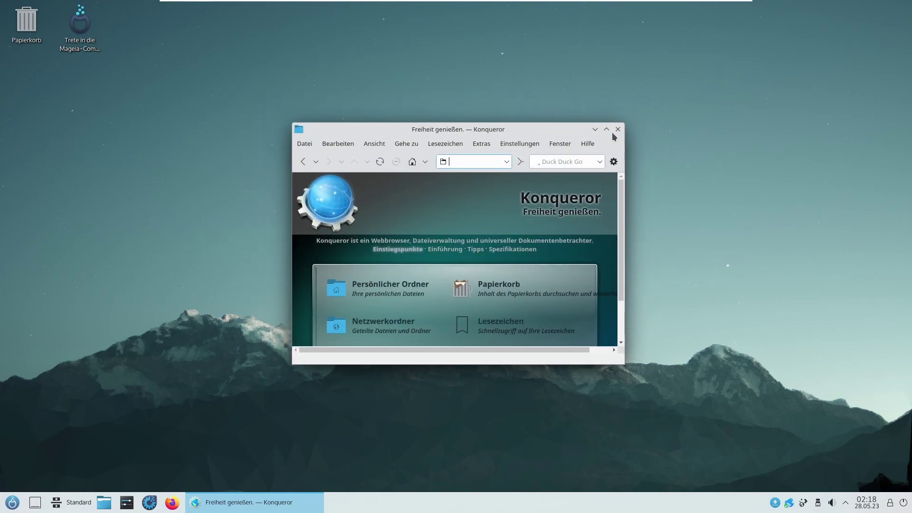
click(616, 129)
key(super)
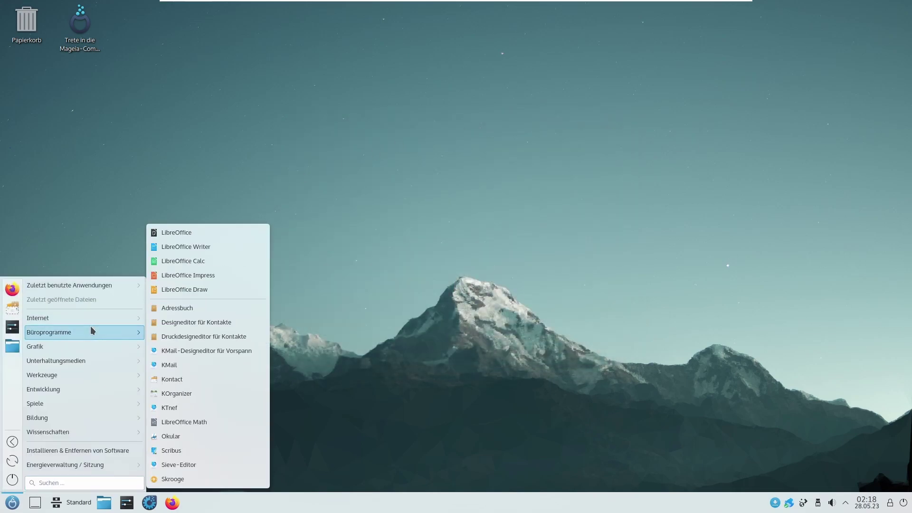
mouse_move(99, 317)
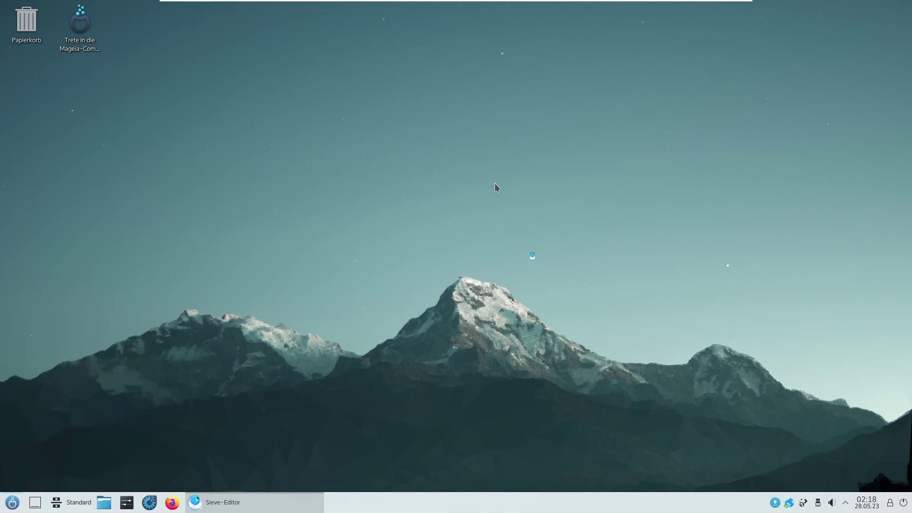
drag(409, 107, 442, 108)
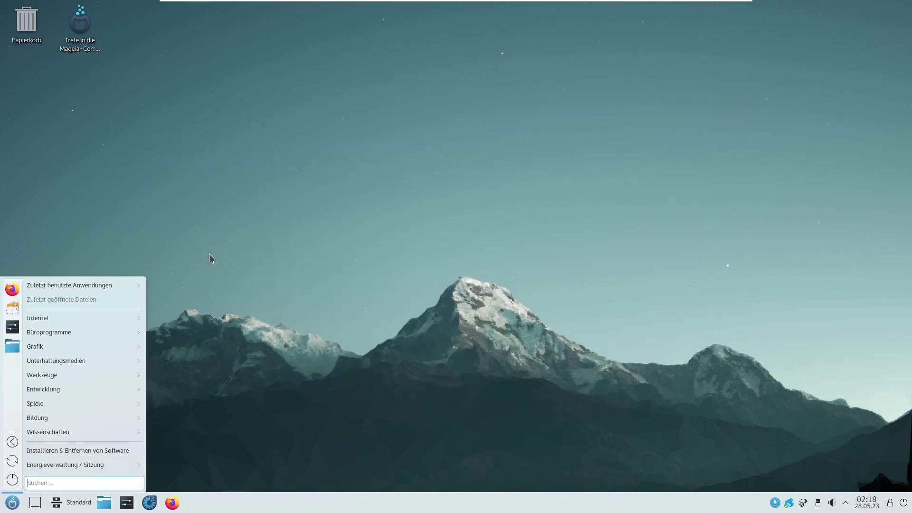
mouse_move(130, 331)
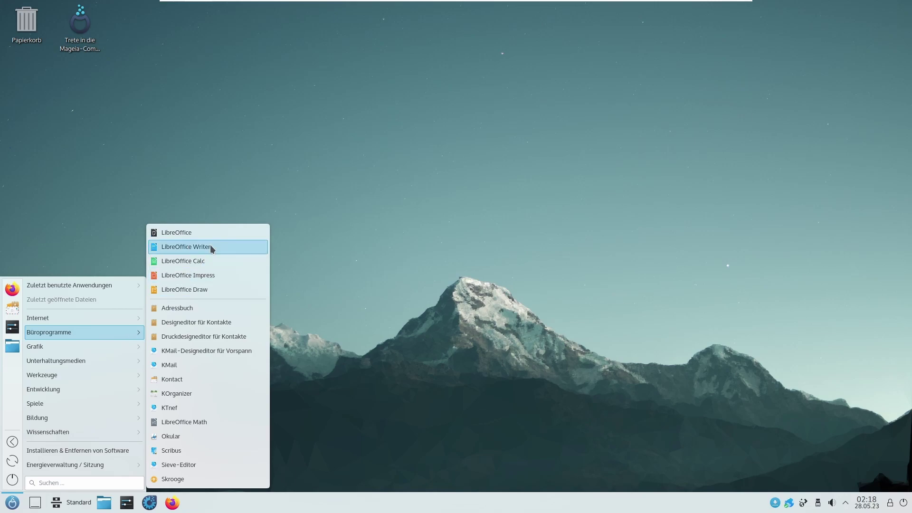
Step: Create a blank Writer document (Unbenannt 1) from LibreOffice, close it, and reopen the launcher
click(227, 232)
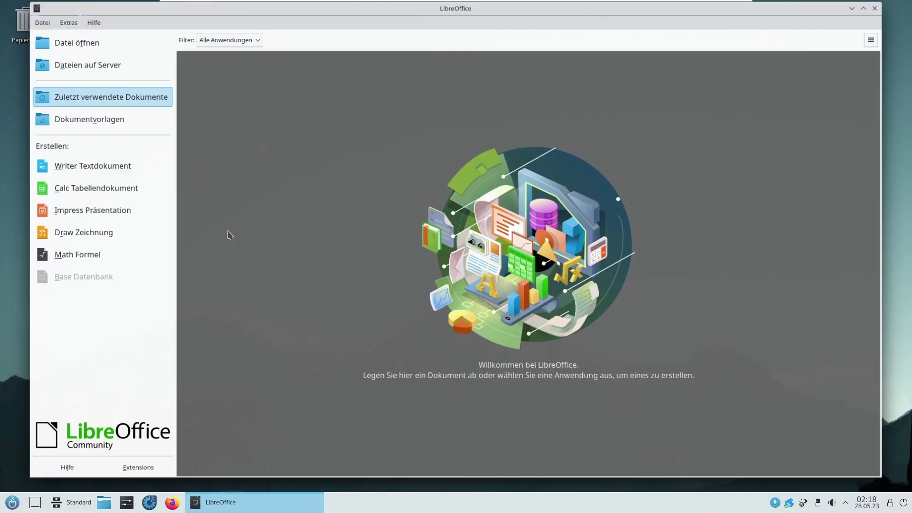
click(114, 165)
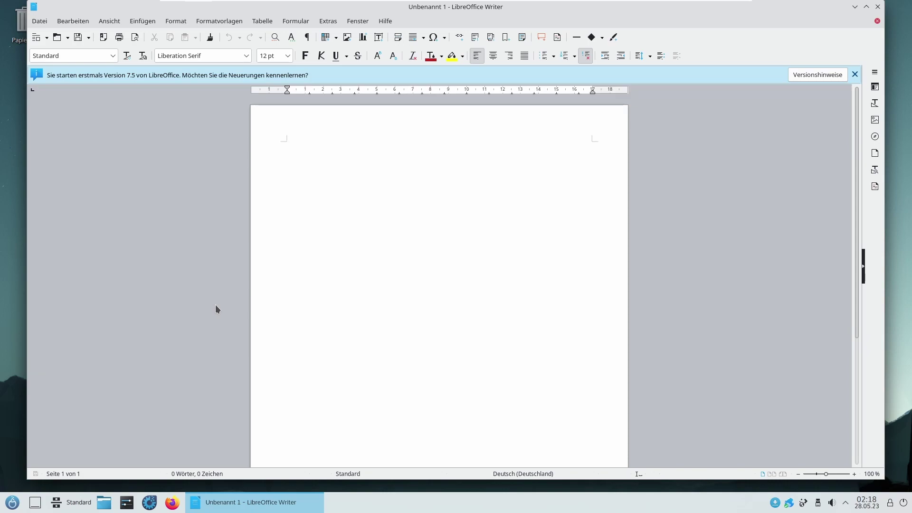
click(877, 7)
key(super)
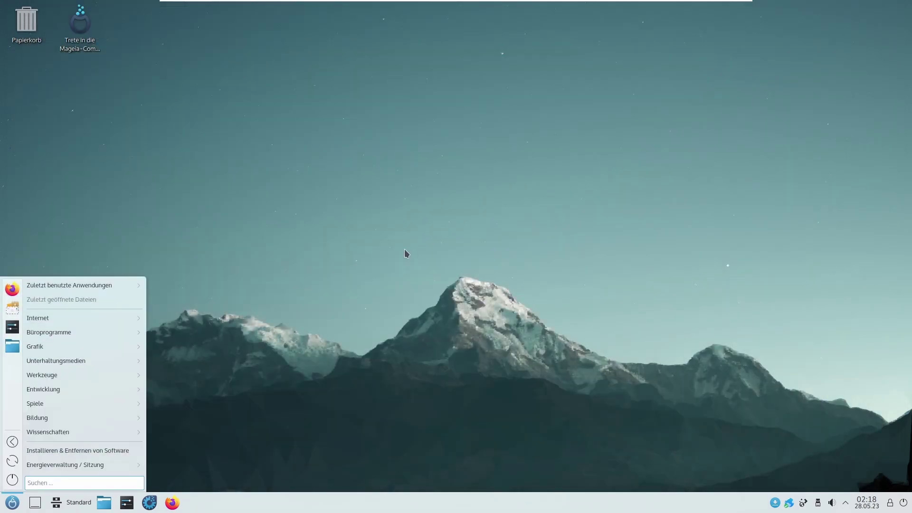
Step: Launch KOrganizer from Büroprogramme, maximise its 22–28 May 2023 week view, then close it
mouse_move(129, 338)
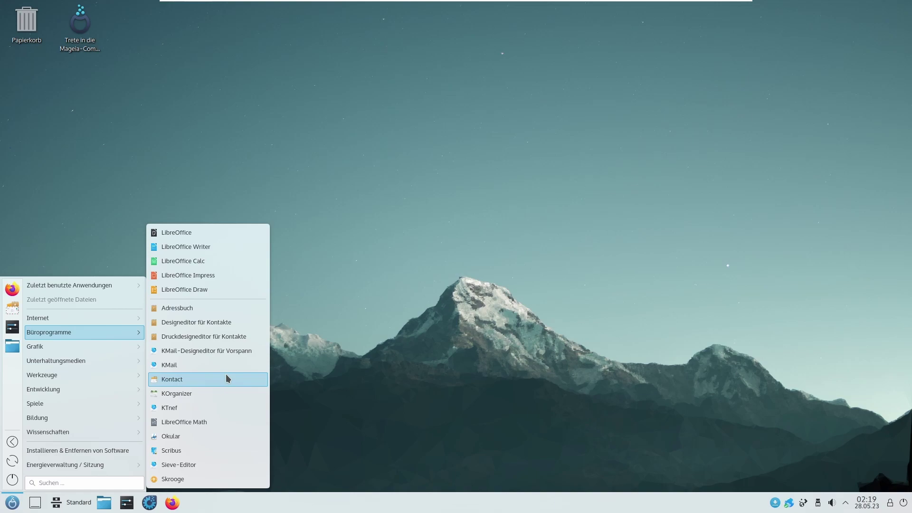
click(206, 394)
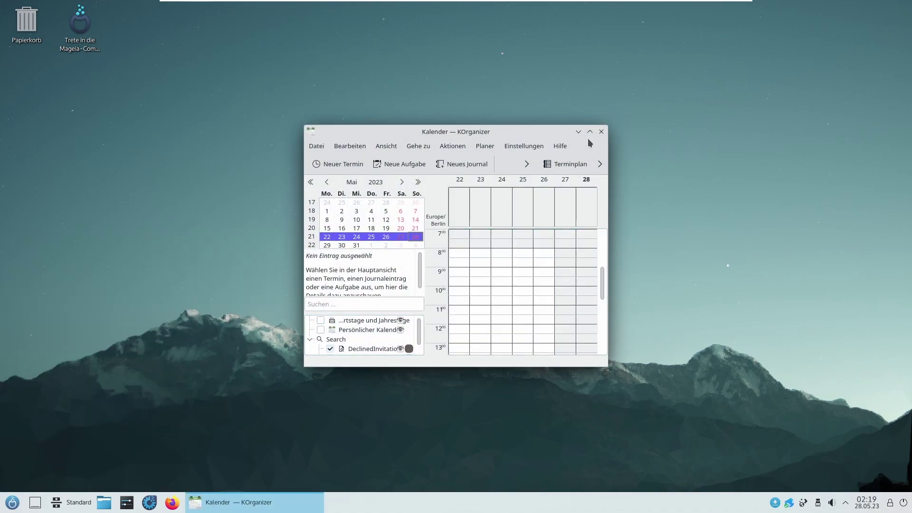
double_click(481, 130)
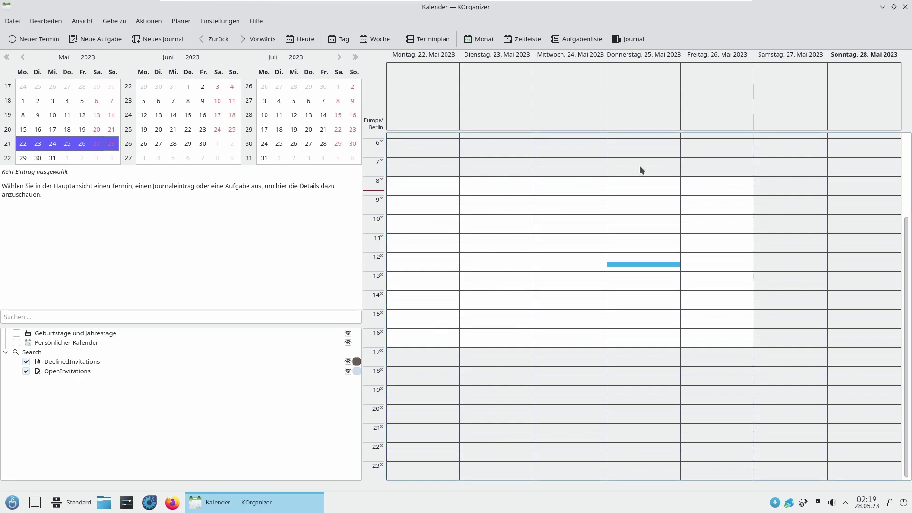
click(906, 7)
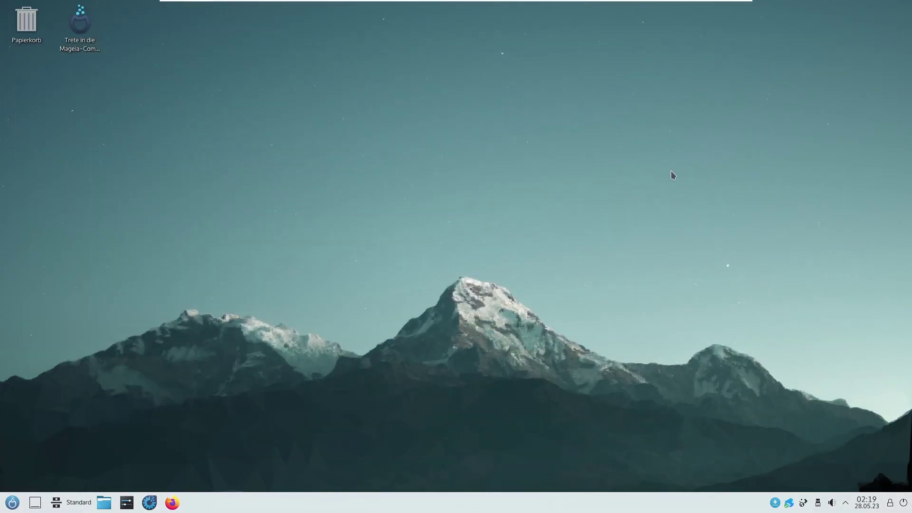
Step: Launch Kdenlive from Unterhaltungsmedien in the application launcher
key(super)
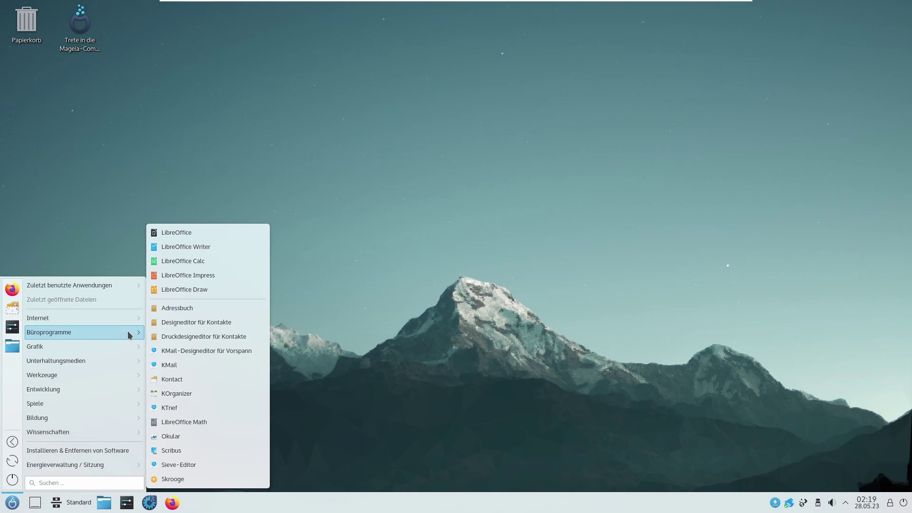
mouse_move(116, 354)
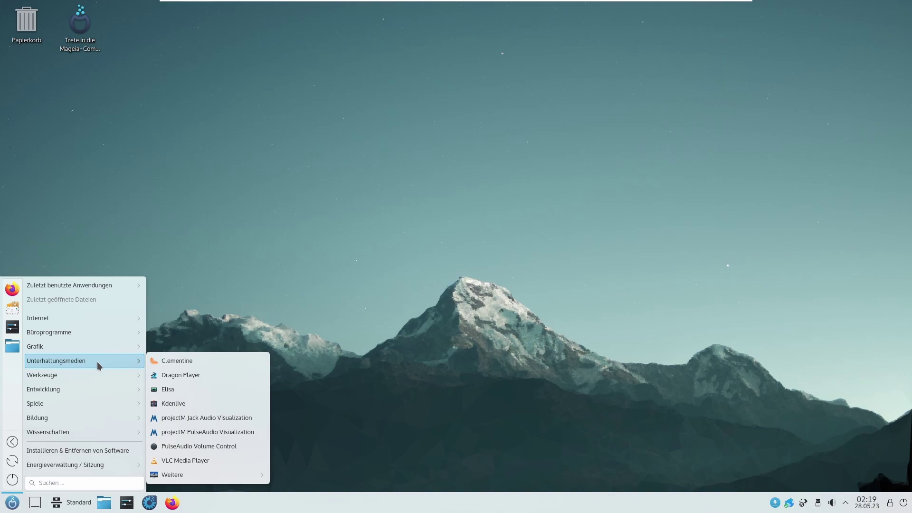
click(180, 406)
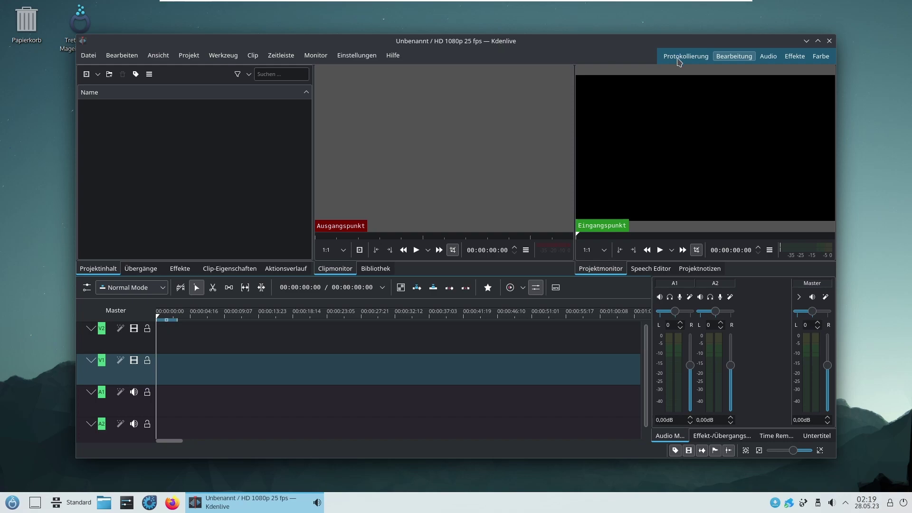
Step: Check Kdenlive's version 22.12.3 in Hilfe › Über Kdenlive, then close the dialog and Kdenlive
click(394, 55)
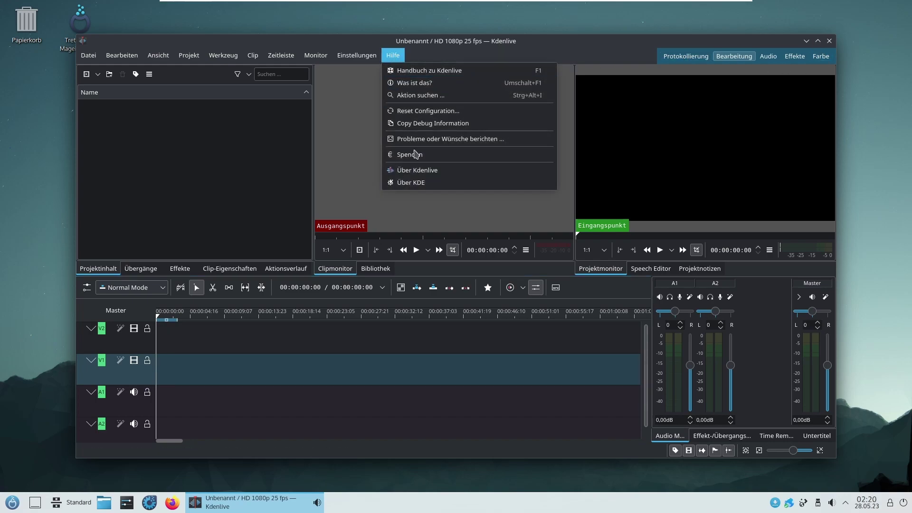
click(428, 172)
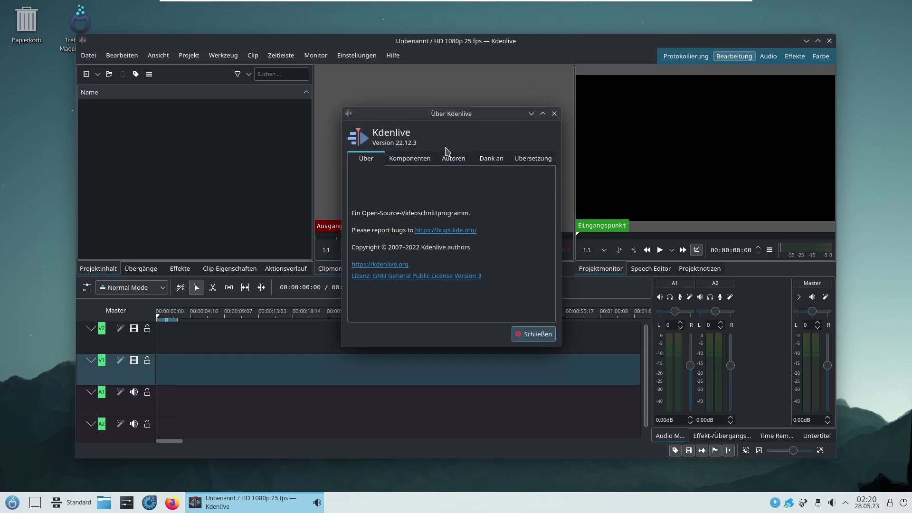
click(536, 334)
click(829, 42)
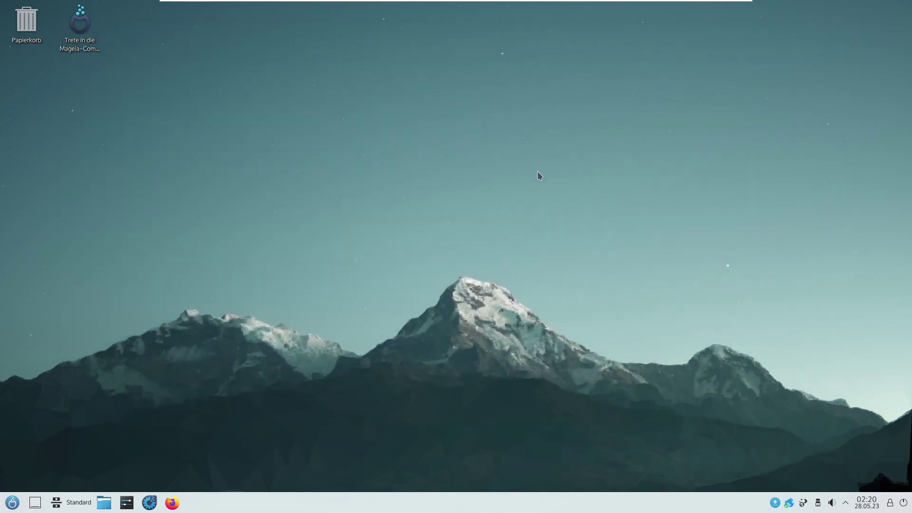
click(10, 505)
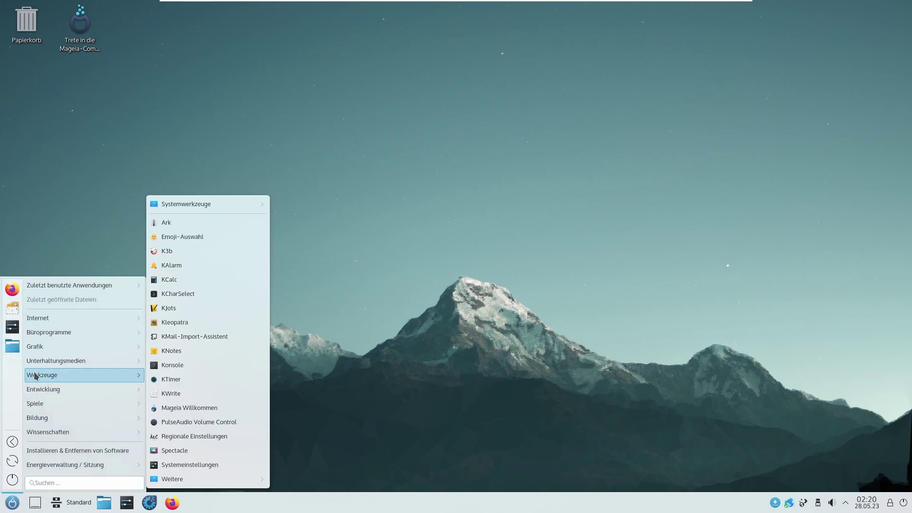
mouse_move(52, 360)
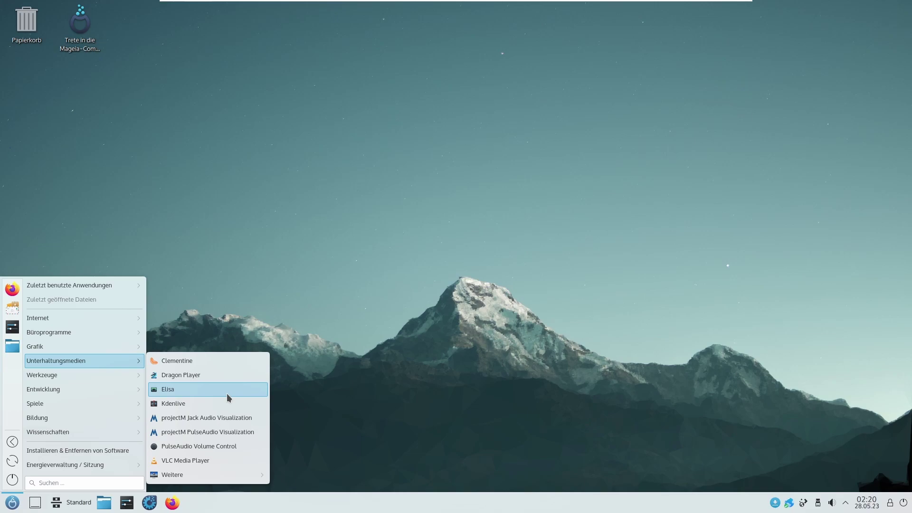
mouse_move(211, 481)
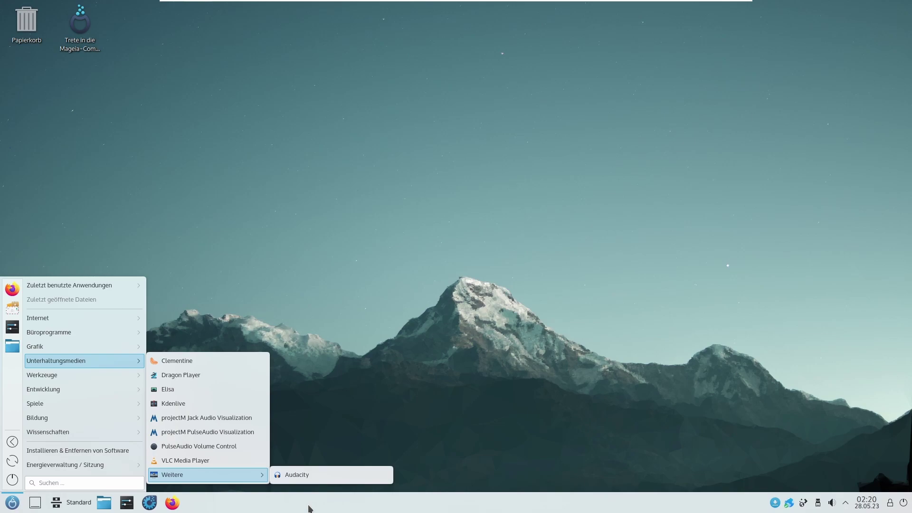
click(315, 475)
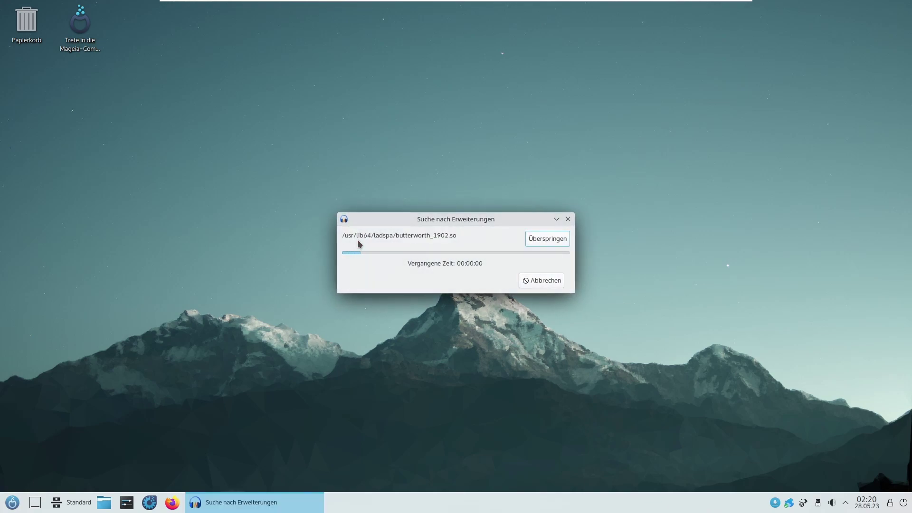
drag(465, 221, 470, 197)
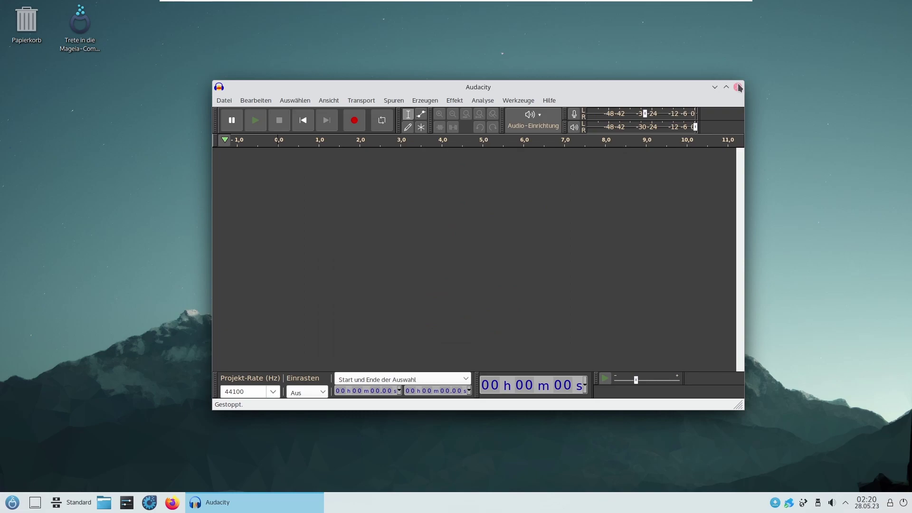
click(738, 87)
click(11, 503)
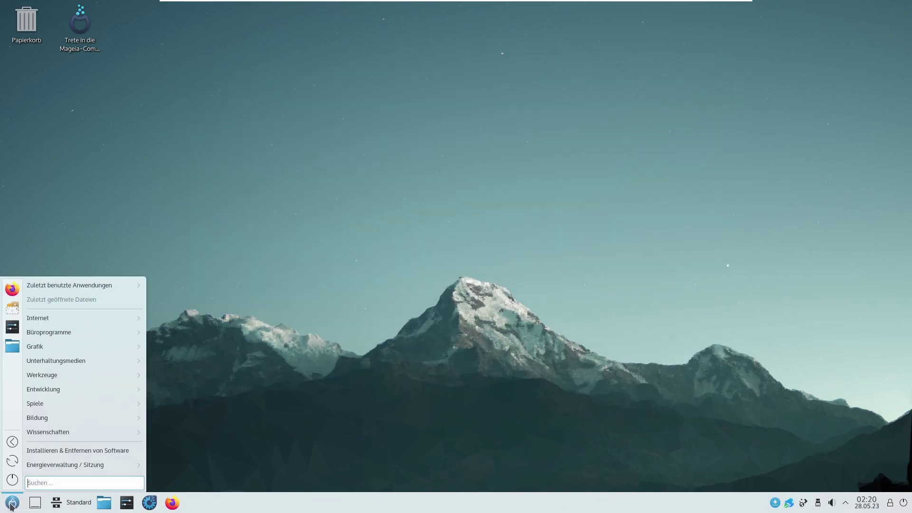
mouse_move(106, 376)
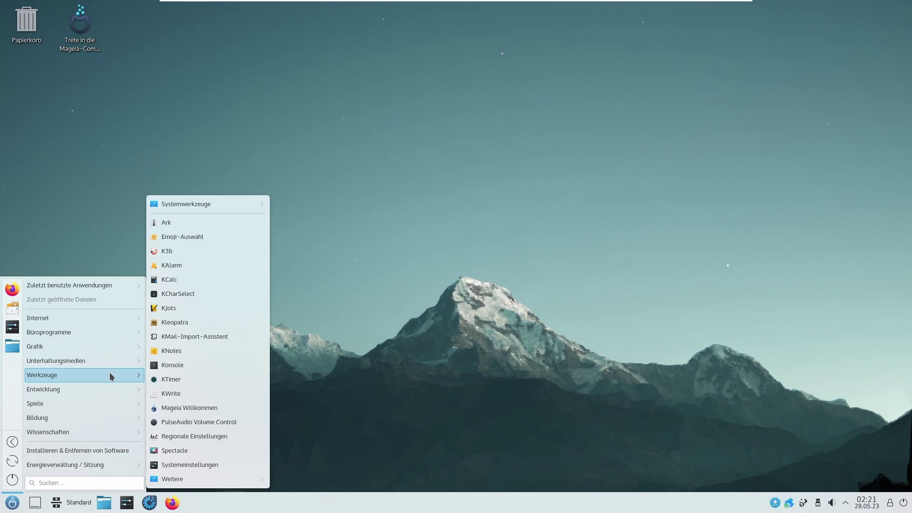
click(159, 408)
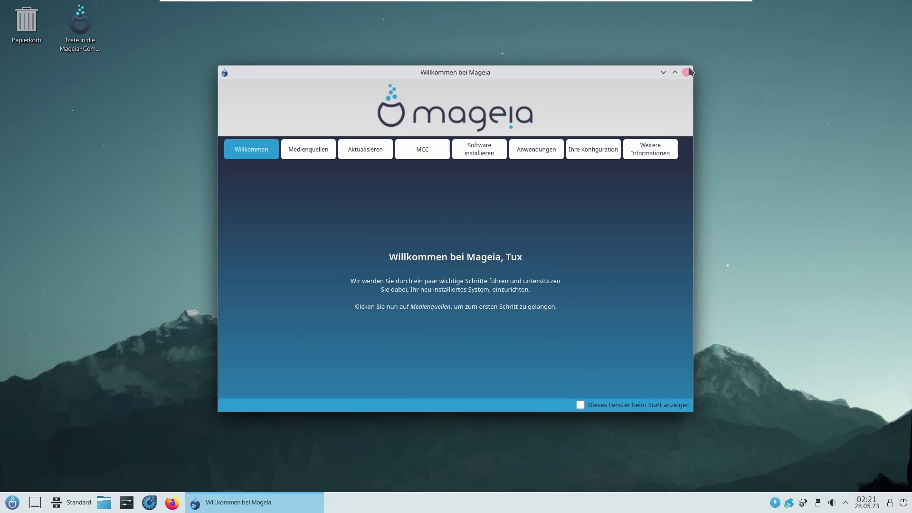
click(694, 71)
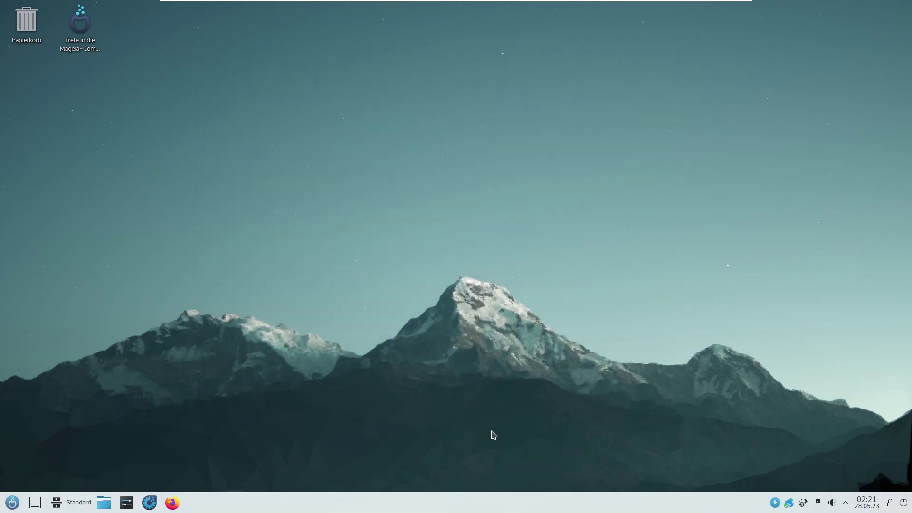
key(super)
mouse_move(137, 383)
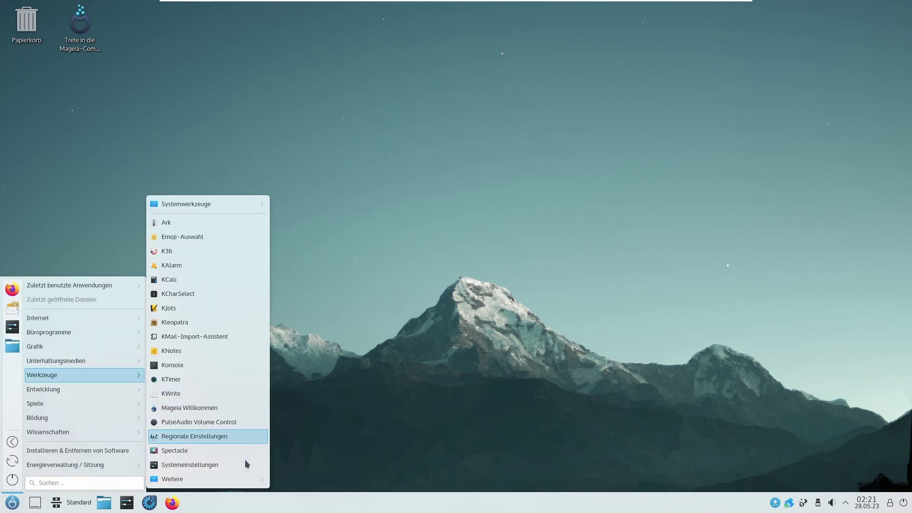
mouse_move(241, 485)
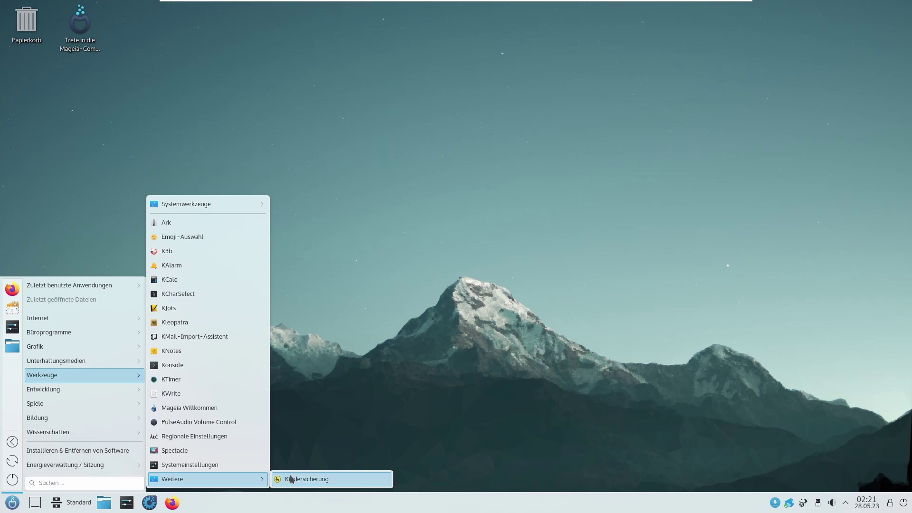
click(313, 480)
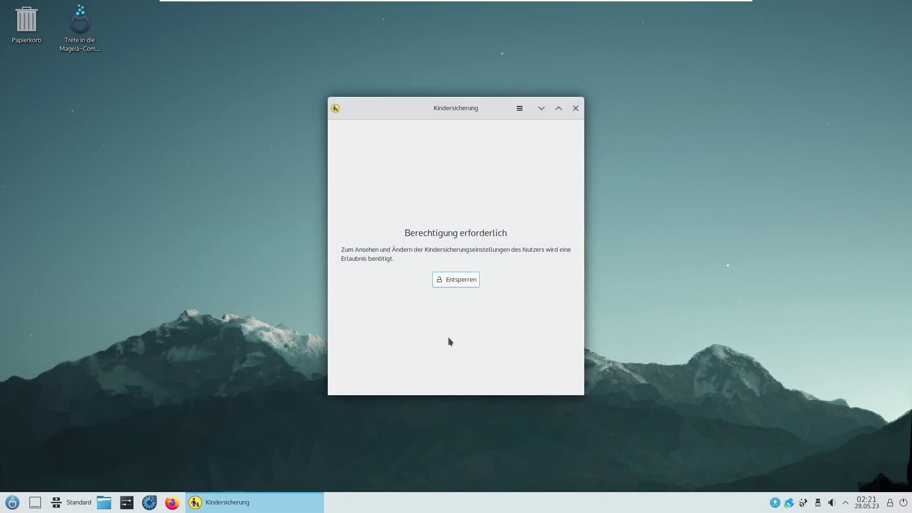
click(466, 279)
text(********)
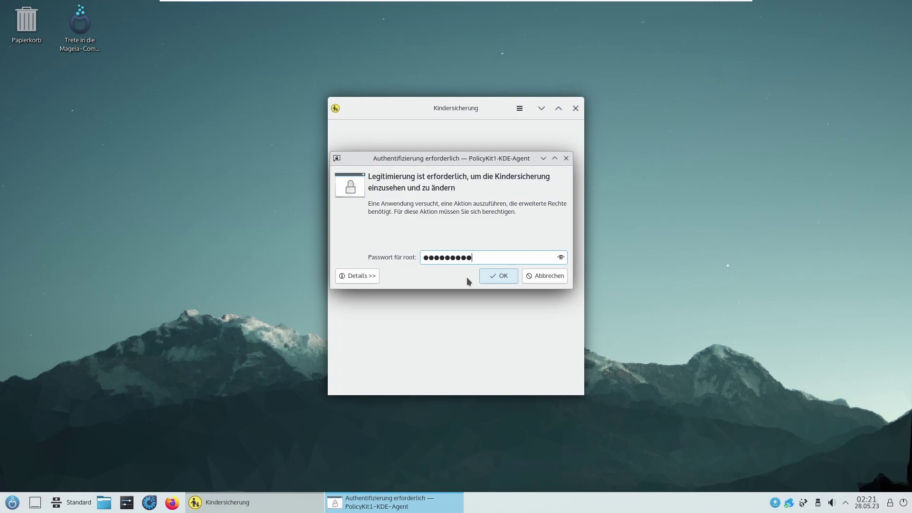
key(Return)
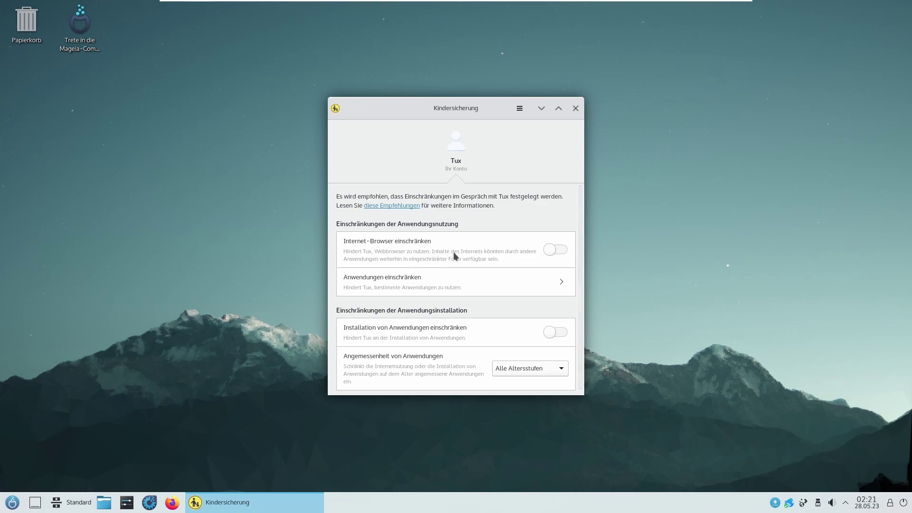
click(560, 248)
click(561, 248)
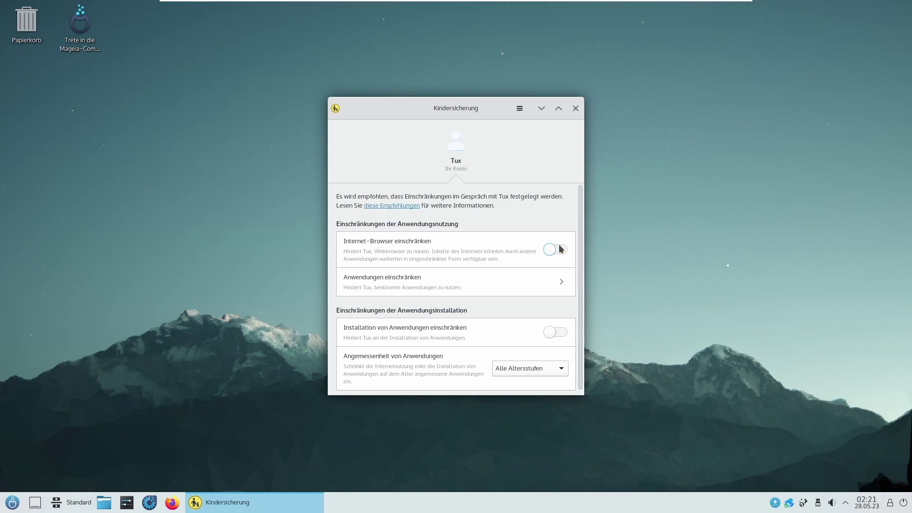
click(540, 281)
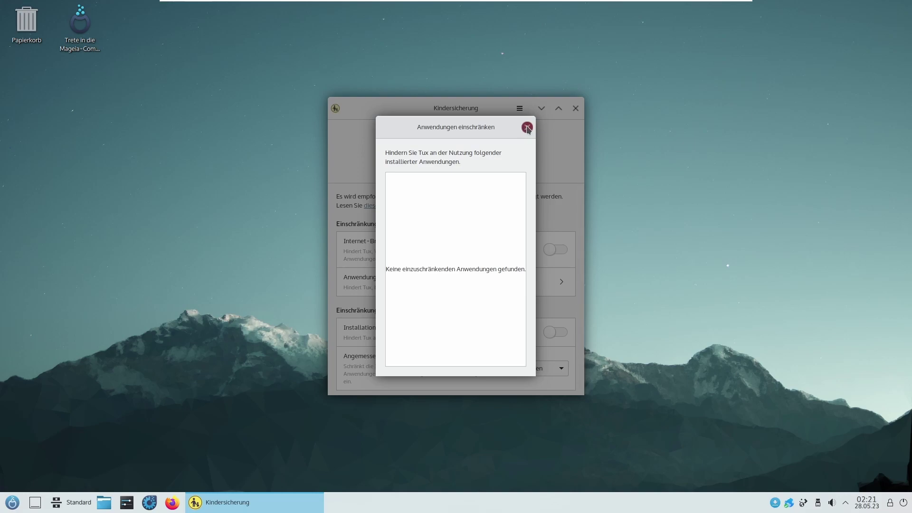
click(527, 127)
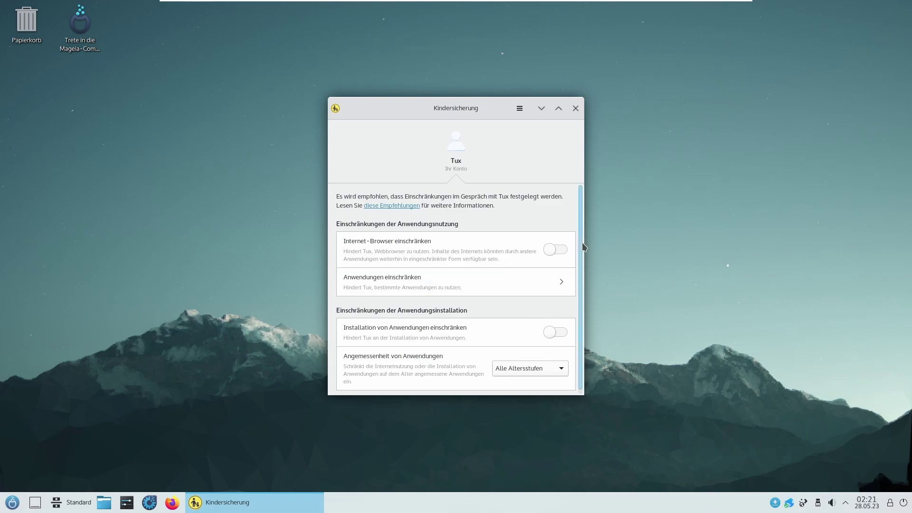
scroll(580, 249, down, 1)
click(575, 108)
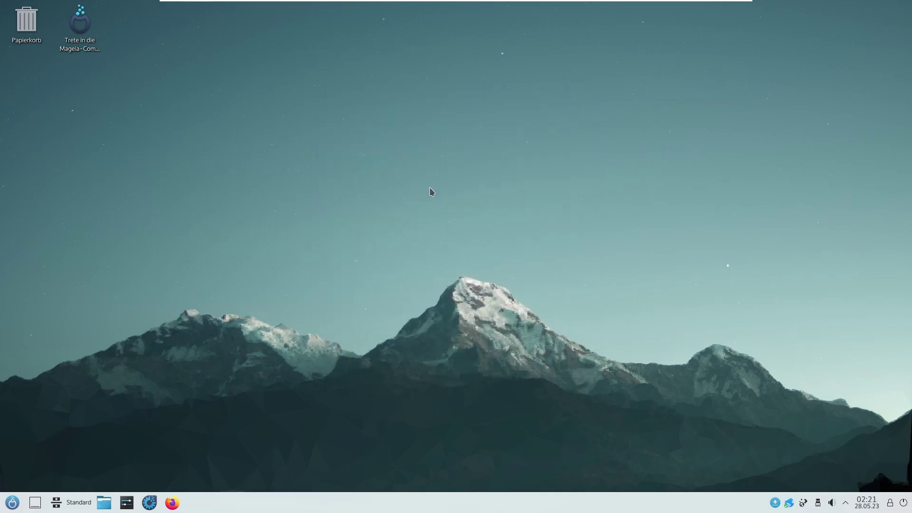
key(super)
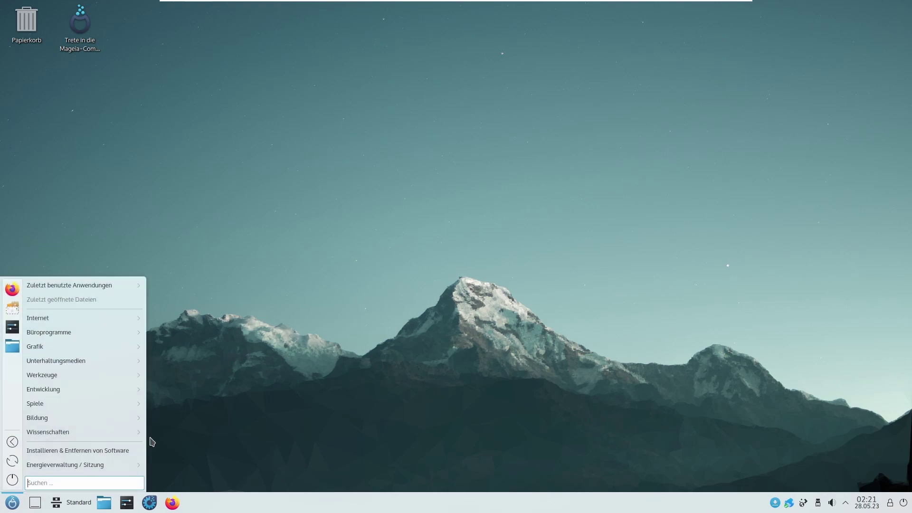
mouse_move(103, 366)
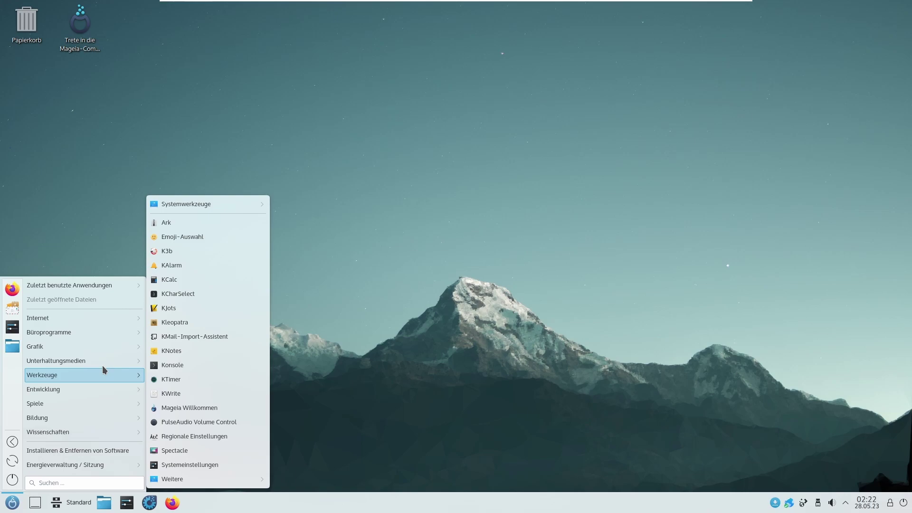
mouse_move(95, 386)
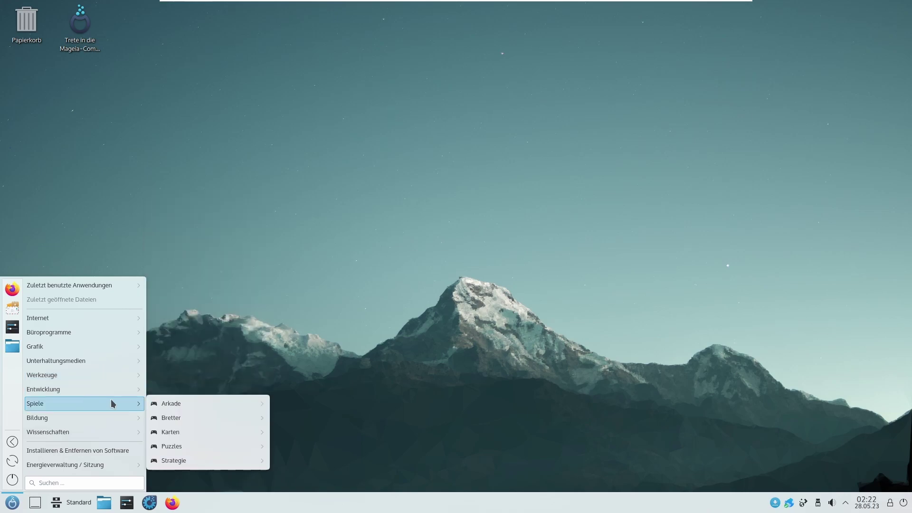
mouse_move(140, 403)
mouse_move(185, 408)
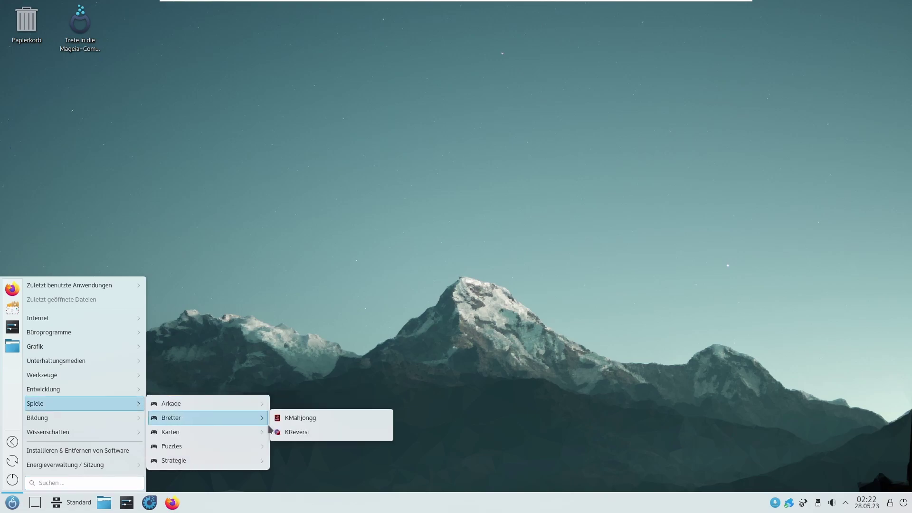
click(331, 433)
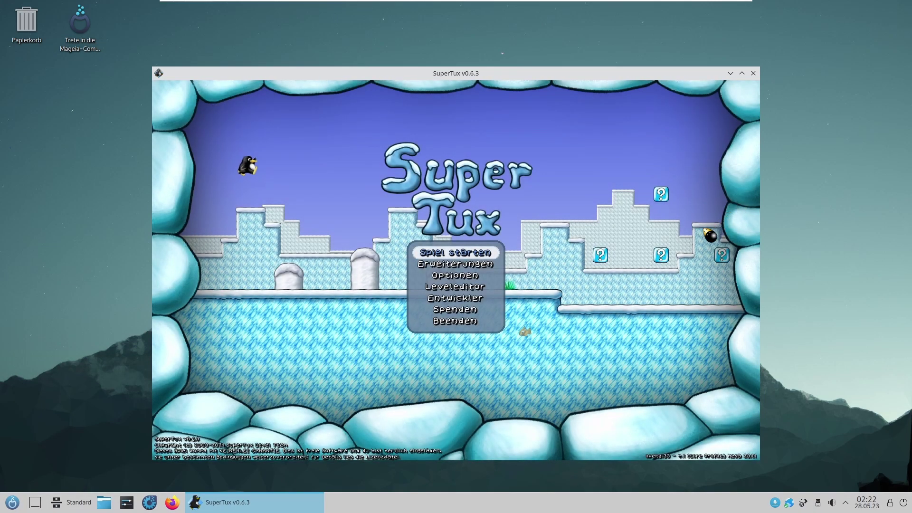
click(455, 323)
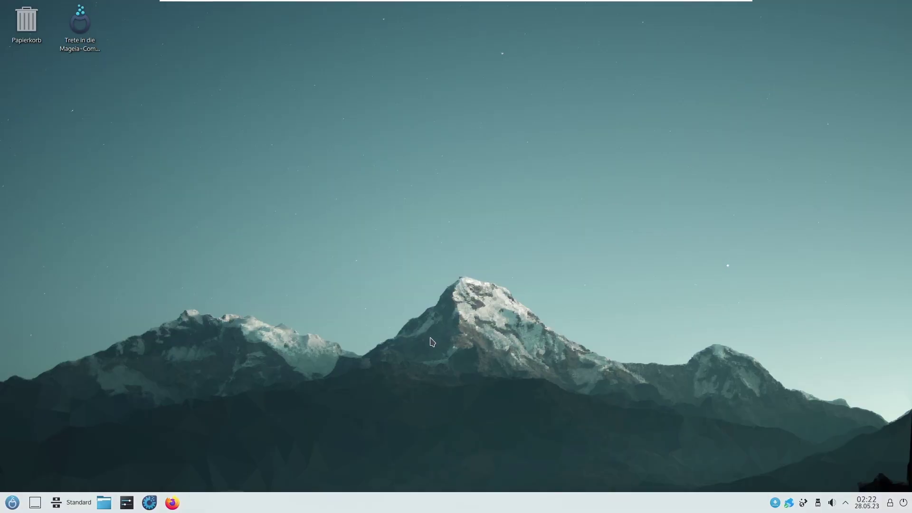
key(super)
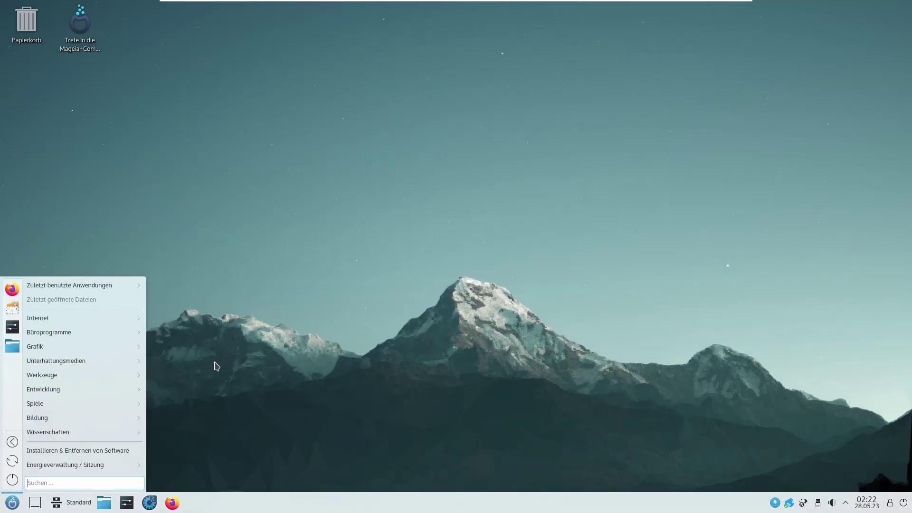
Step: Launch KReversi from Spiele › Bretter, start a new game on Einfach, then close it
mouse_move(118, 405)
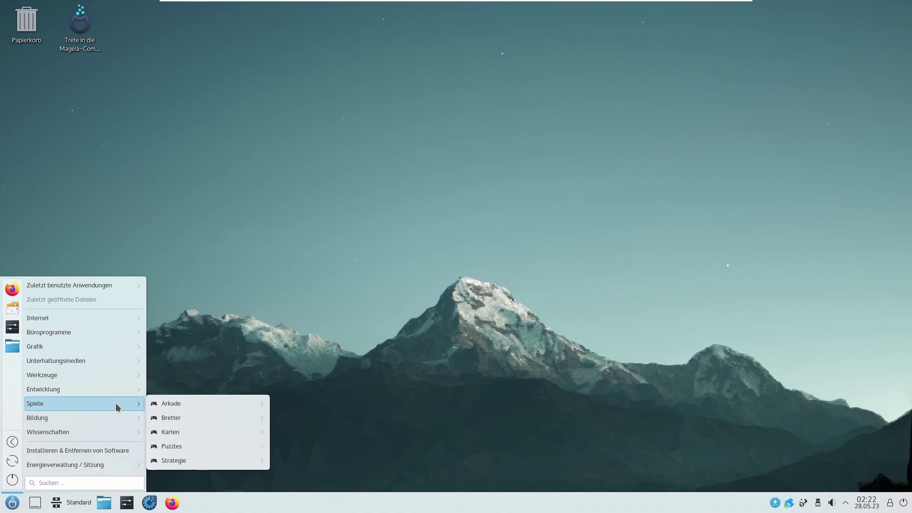
mouse_move(195, 463)
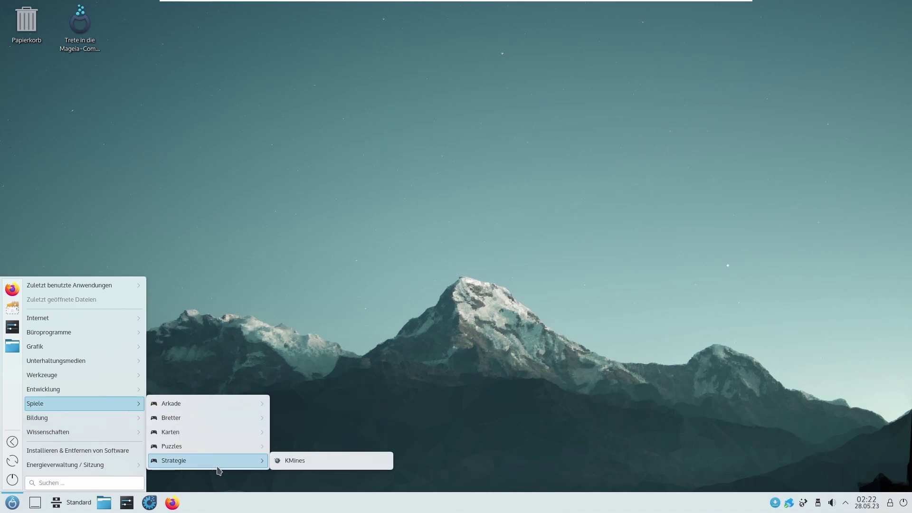
mouse_move(224, 436)
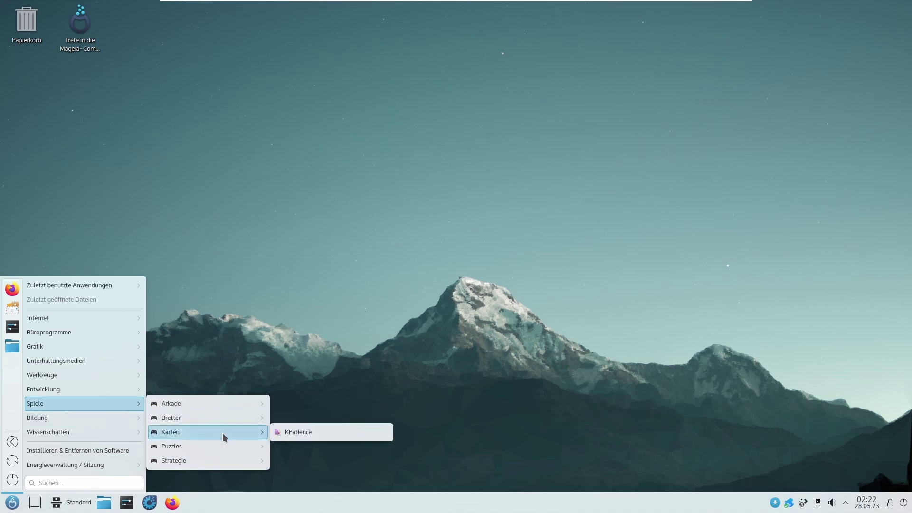
mouse_move(221, 419)
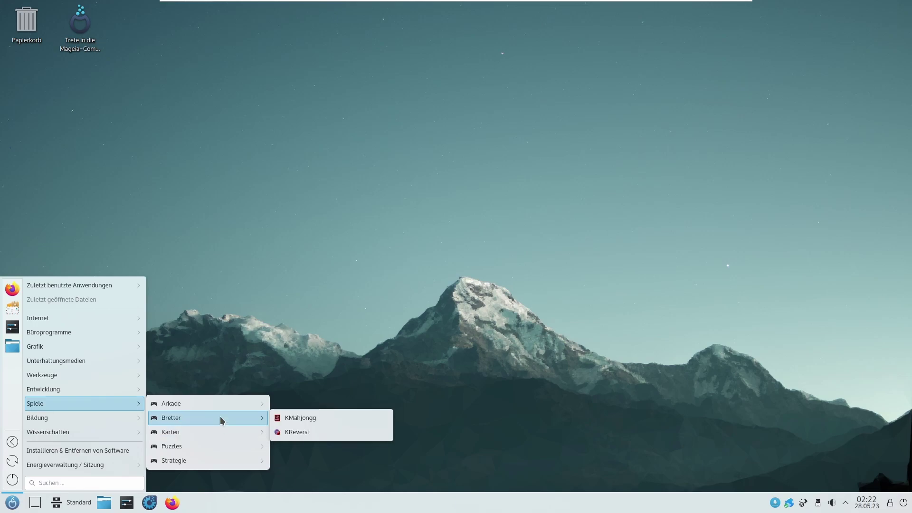
click(323, 434)
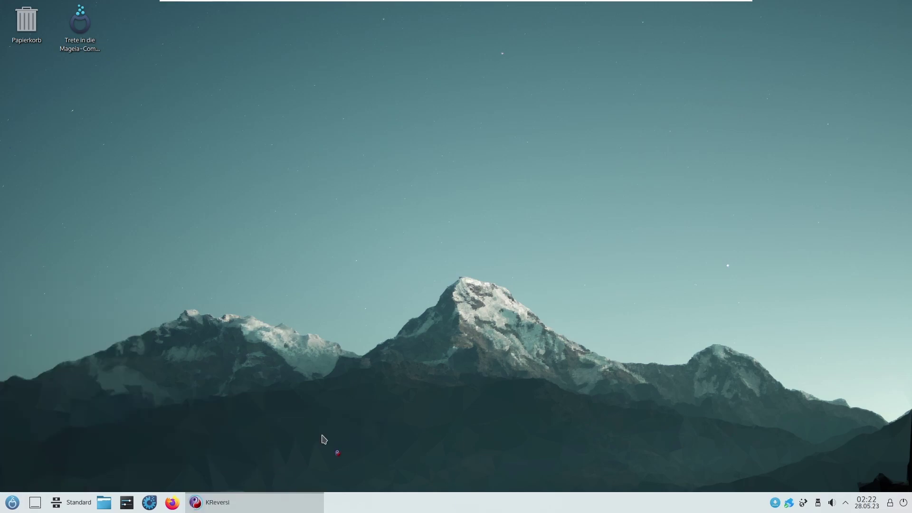
key(Return)
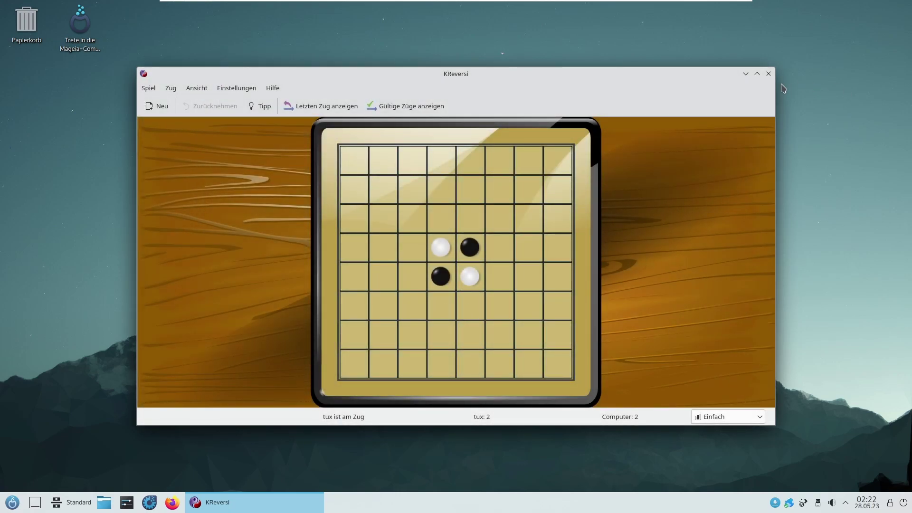
click(768, 74)
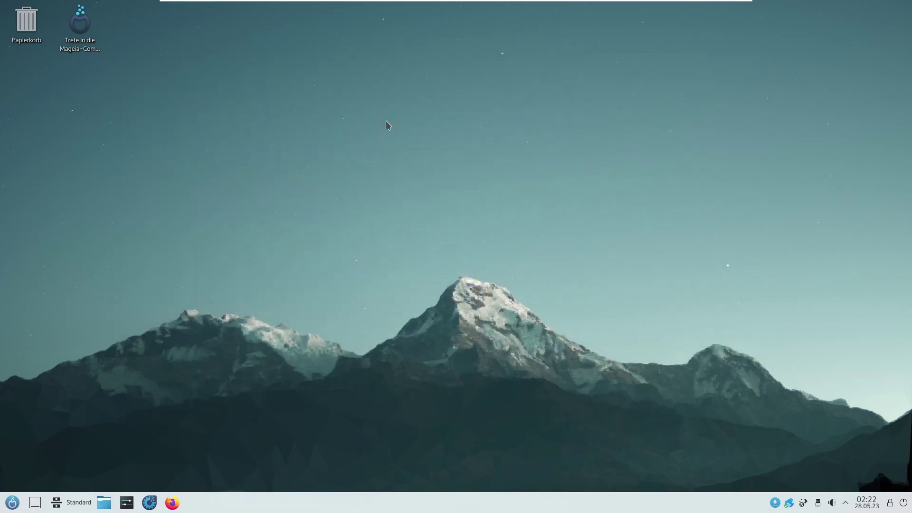
Step: Launch KDE-Marble from Bildung › Geographie in the application launcher
key(super)
mouse_move(87, 402)
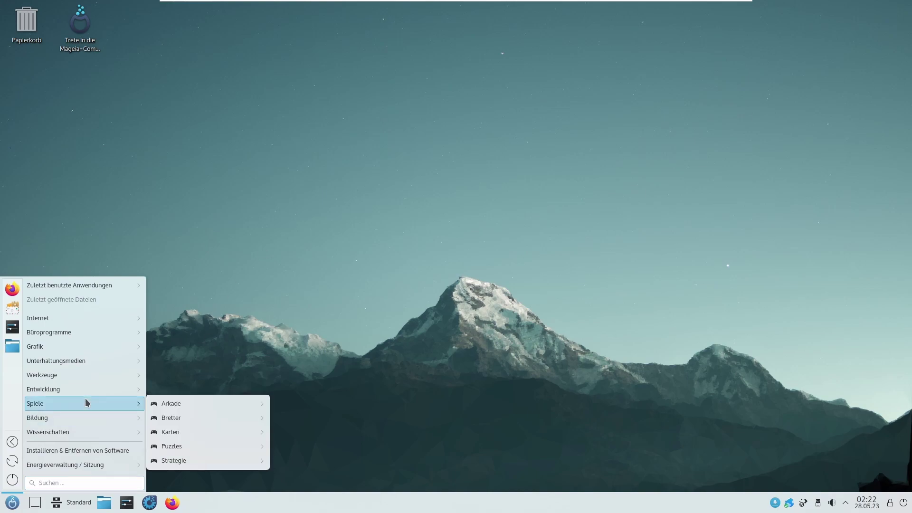
mouse_move(67, 417)
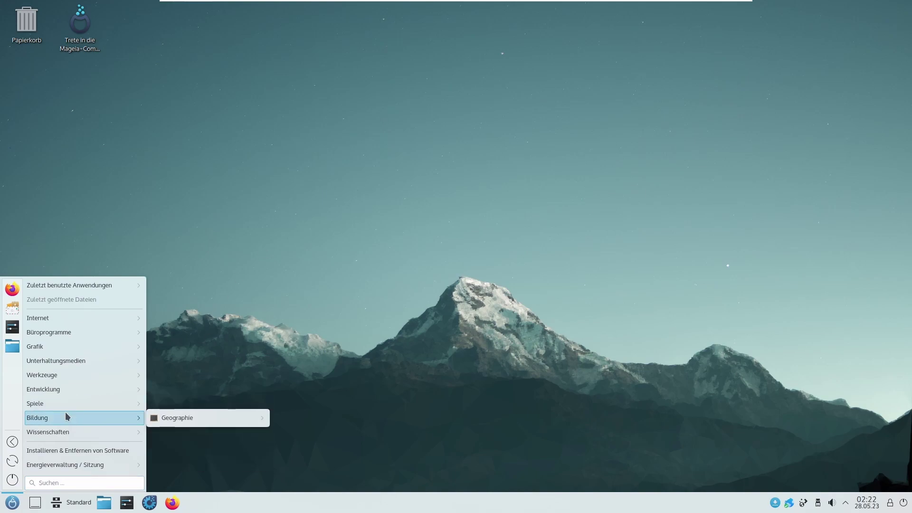
mouse_move(175, 421)
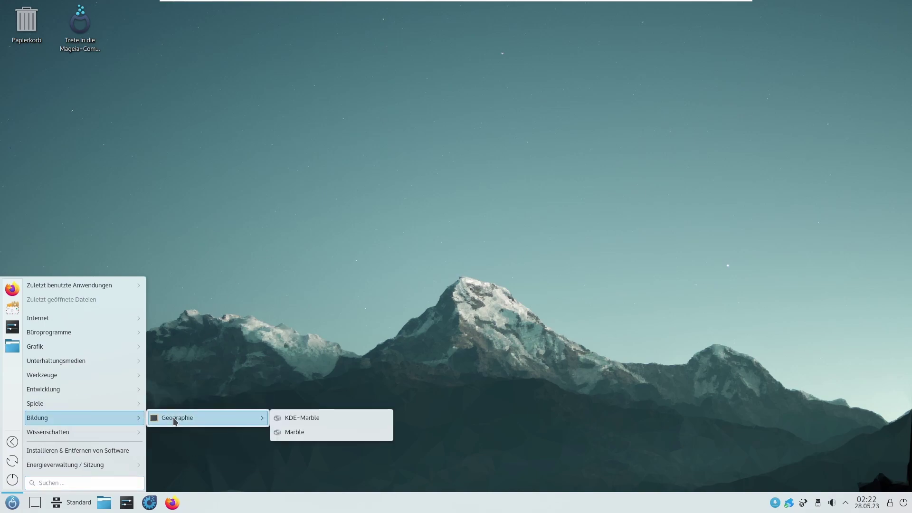
click(299, 420)
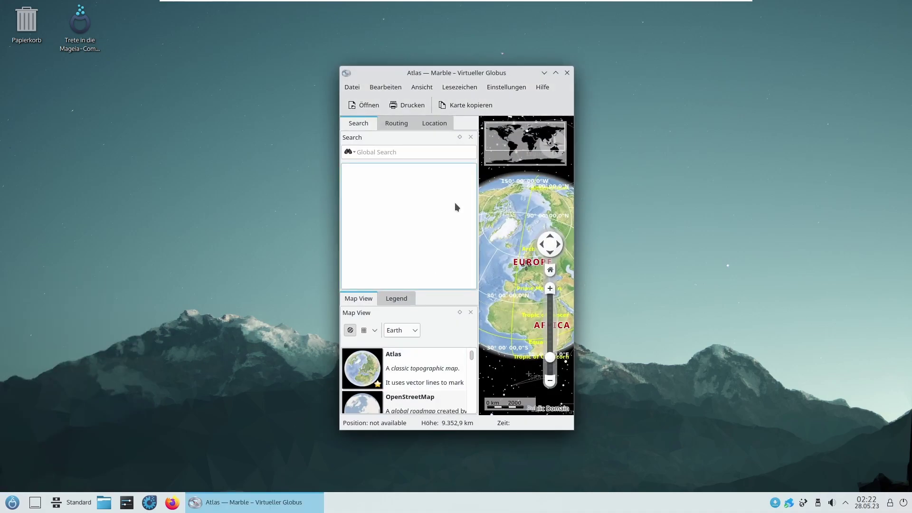
Step: Close the Marble window and reopen the Plasma application launcher
click(567, 72)
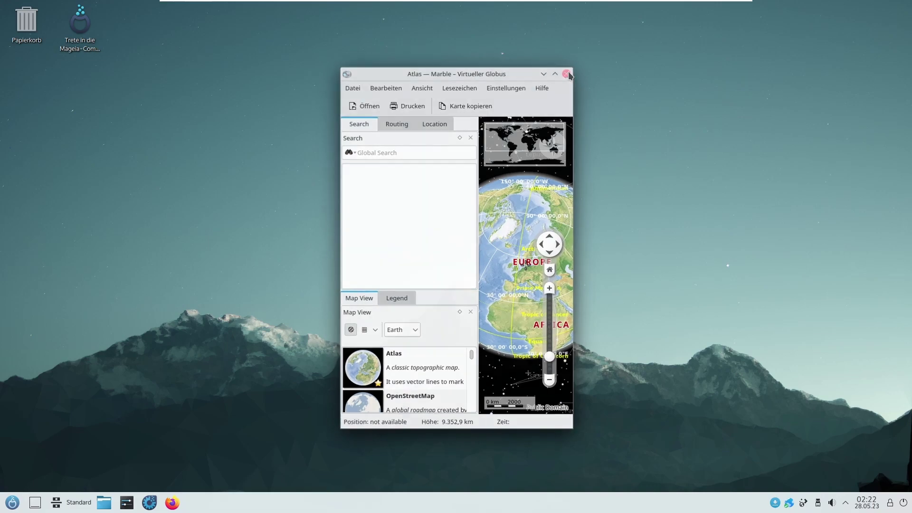
key(super)
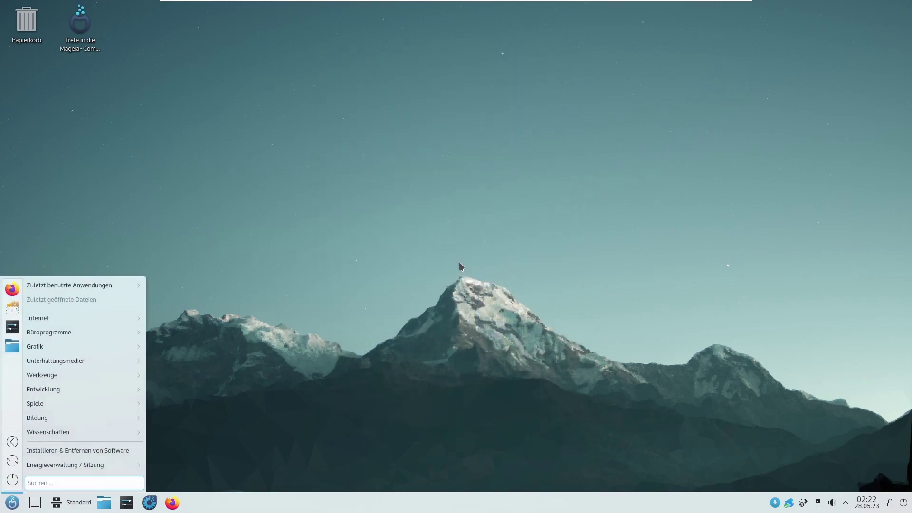
mouse_move(112, 433)
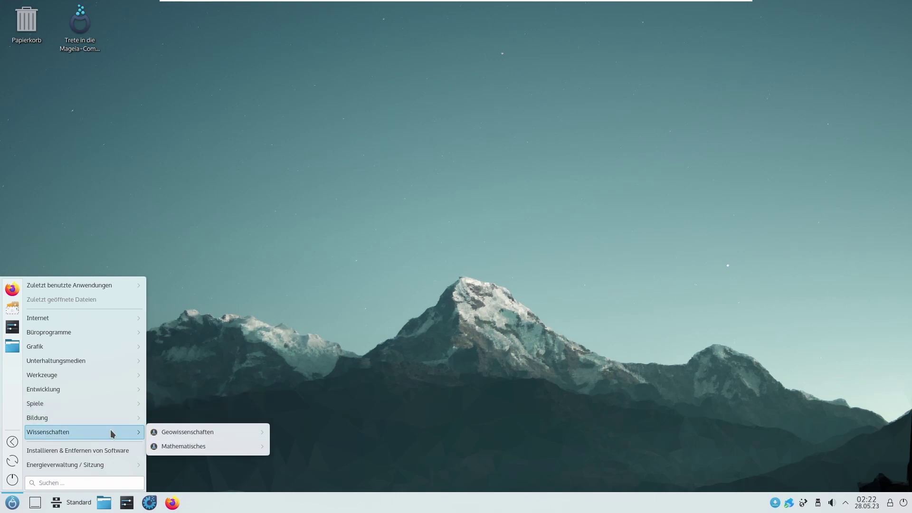
Step: Start 'Installieren & Entfernen von Software' and authenticate with the root password
click(71, 450)
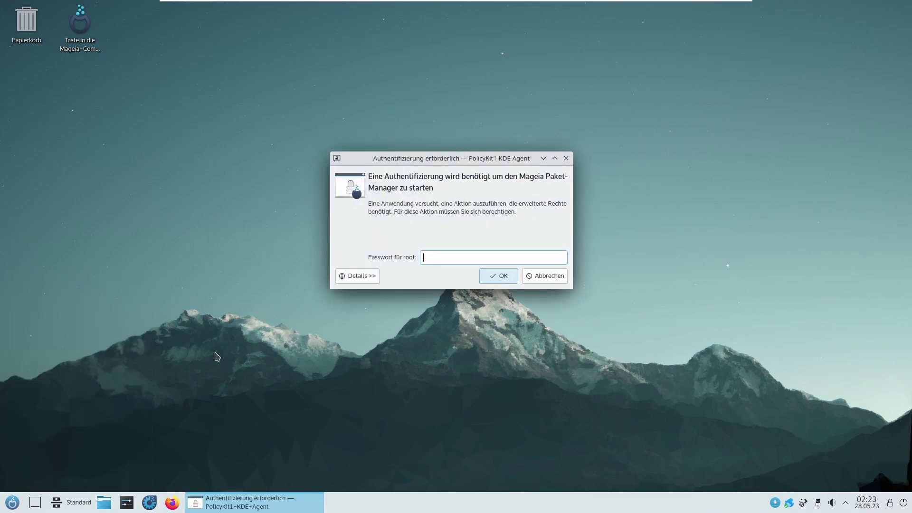
text(*********)
key(Return)
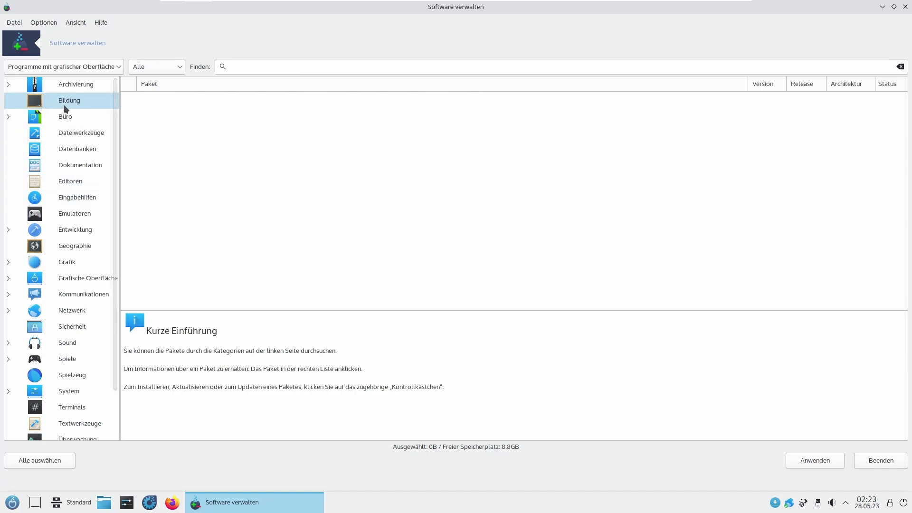
Step: Switch the package filter to Alle, then back to 'Programme mit grafischer Oberfläche'
click(67, 69)
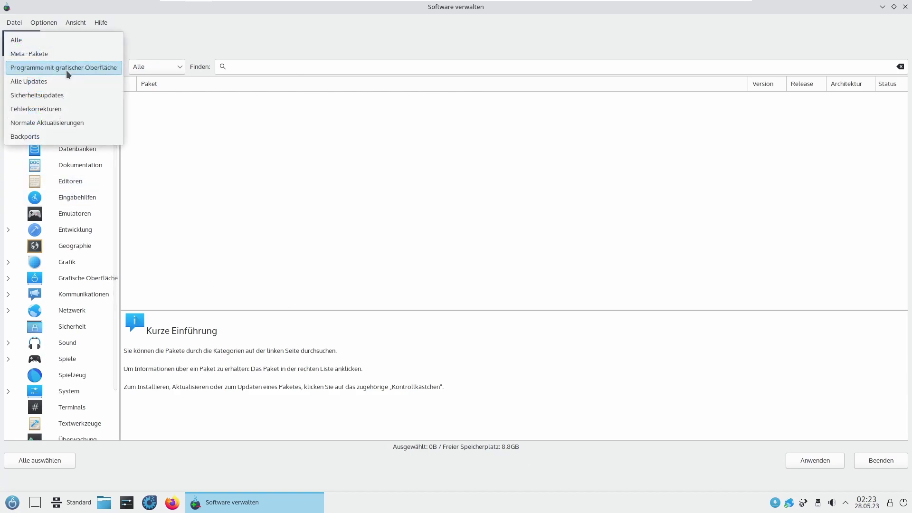
click(72, 41)
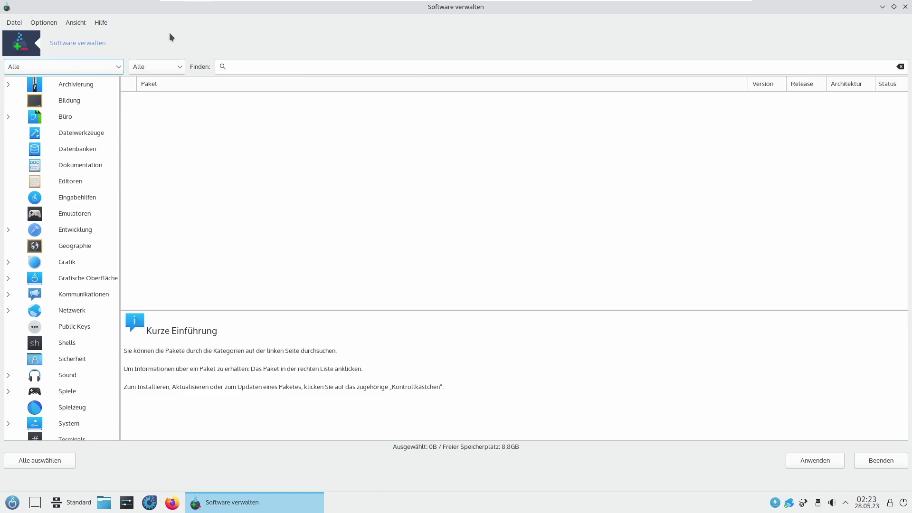
click(70, 64)
click(72, 67)
click(95, 70)
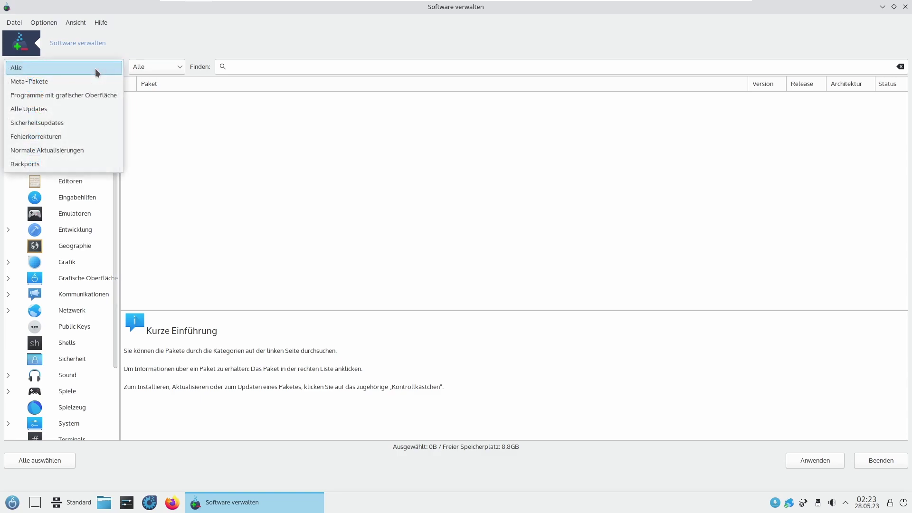
click(73, 99)
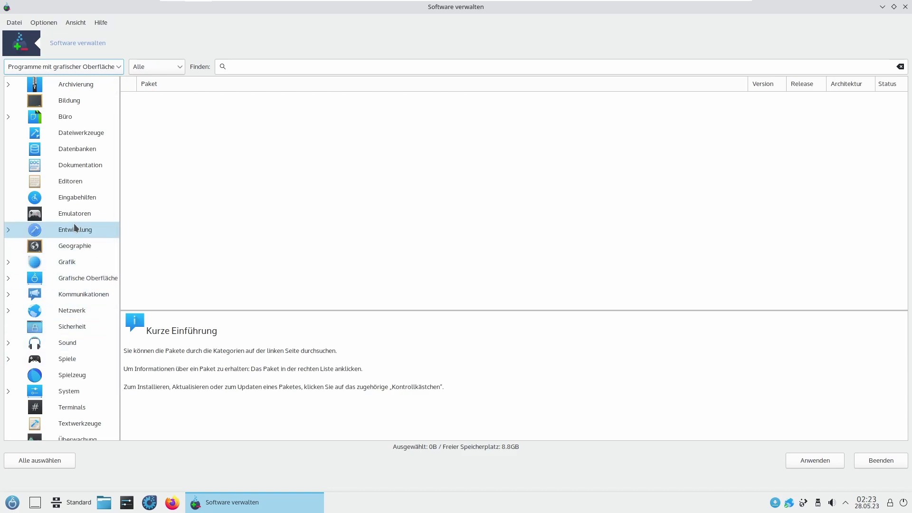
Step: Browse the Sicherheit and Emulatoren categories, then expand Büro into its subcategories
click(57, 327)
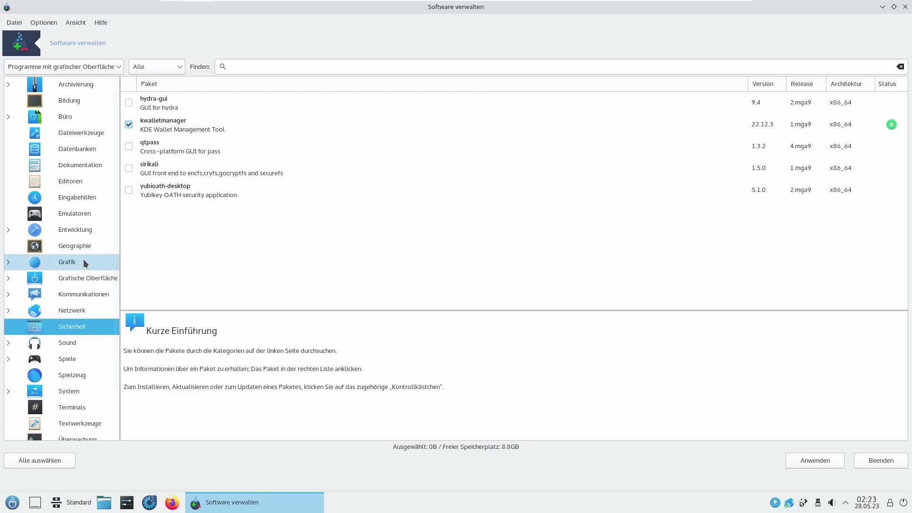
click(71, 218)
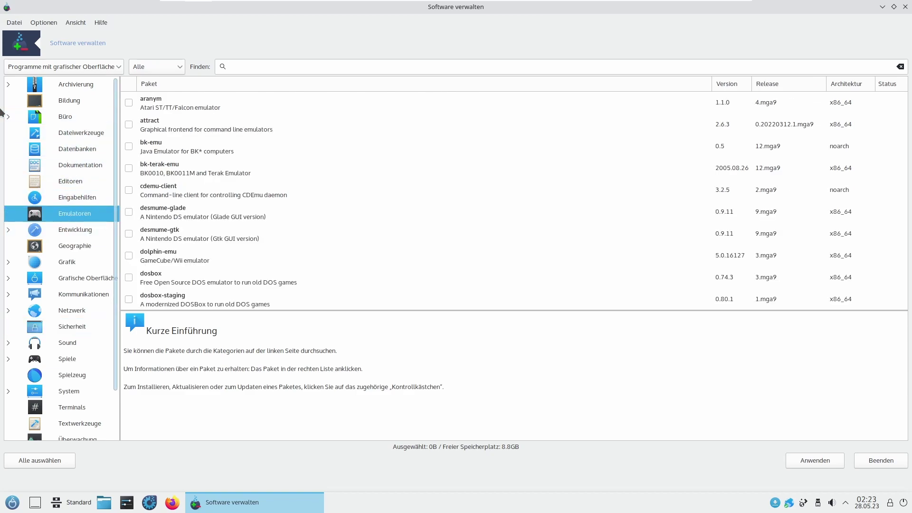
click(9, 118)
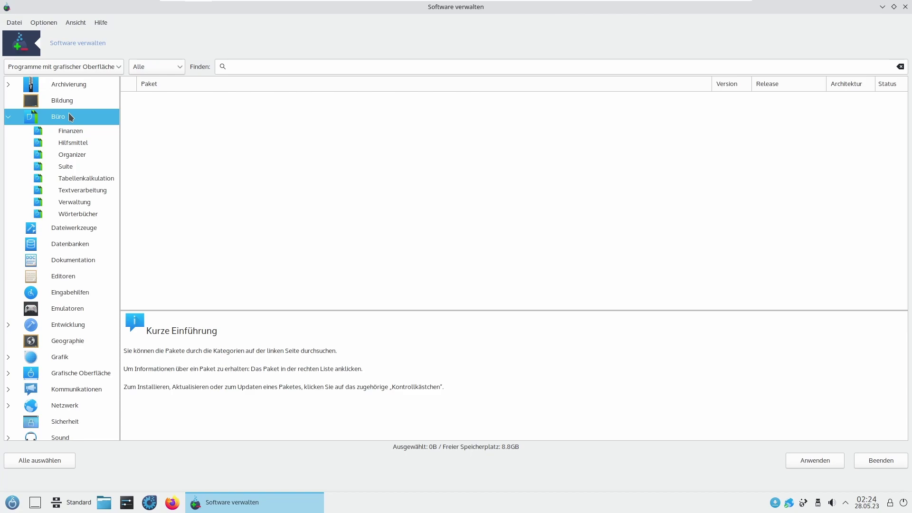
Step: Mark abiword in Büro › Textverarbeitung for installation and accept its dependencies
click(76, 130)
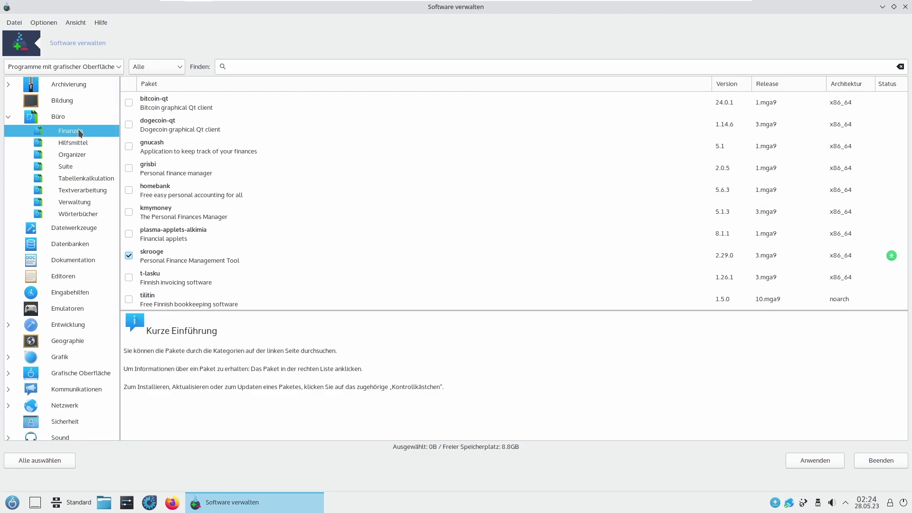
click(96, 180)
click(96, 188)
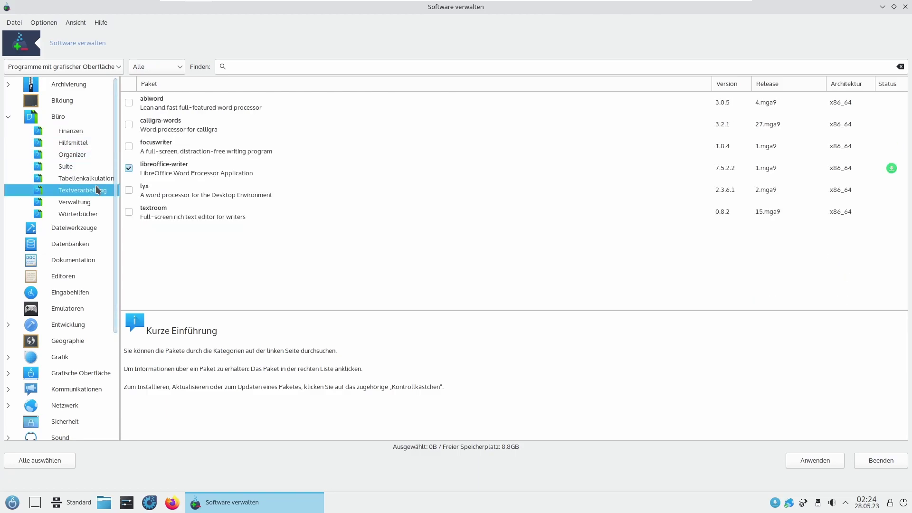
click(129, 102)
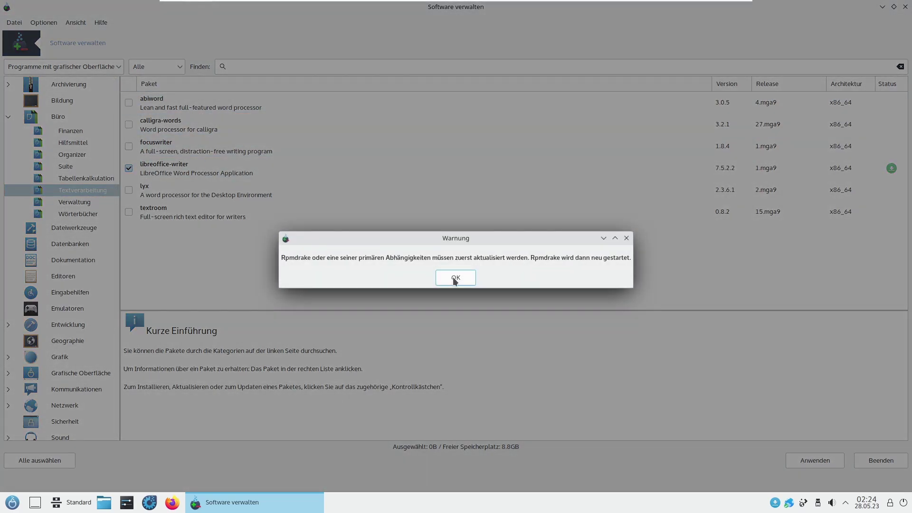
click(454, 280)
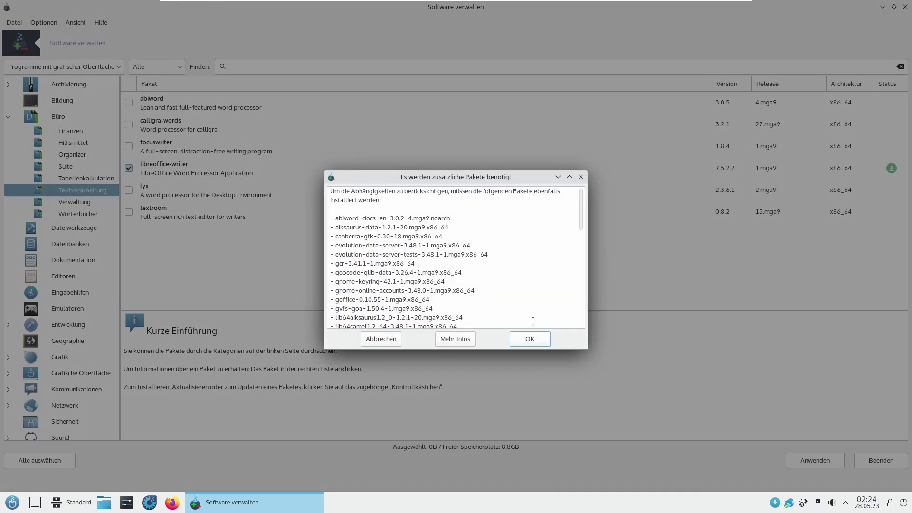
scroll(574, 238, down, 8)
click(547, 337)
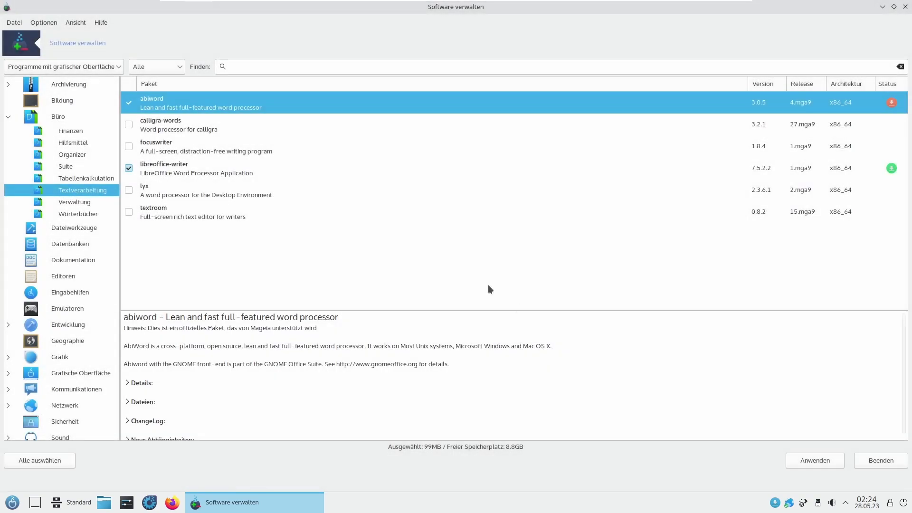
Step: Install the 50 marked packages, acknowledge the glibc warning, and search 'abiwo'
click(832, 462)
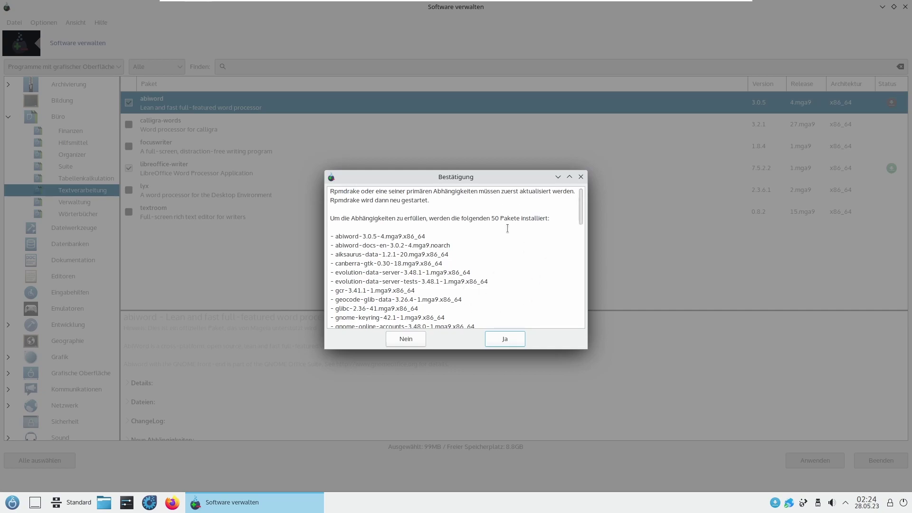
click(519, 342)
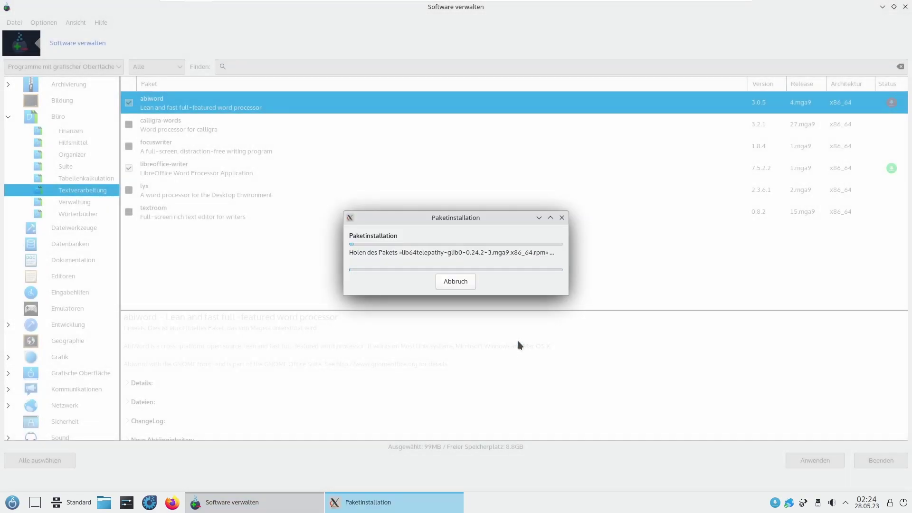
drag(464, 211, 476, 185)
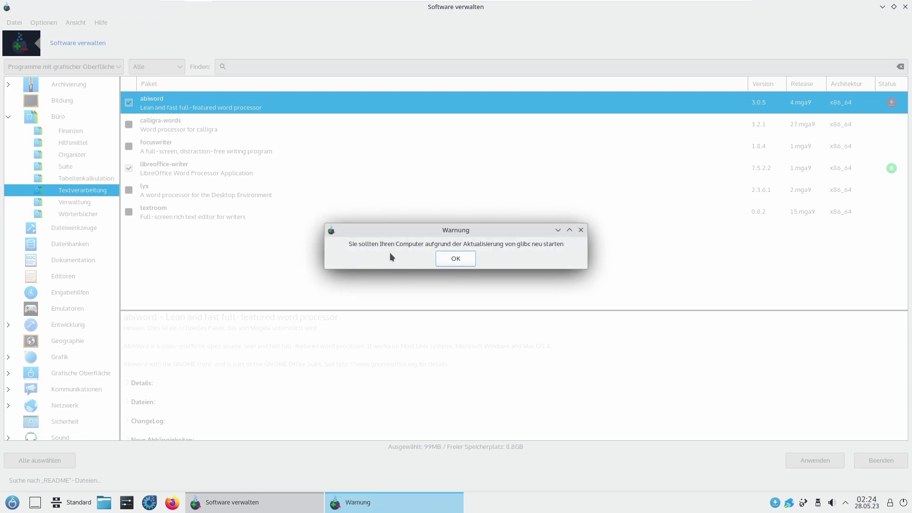
click(464, 258)
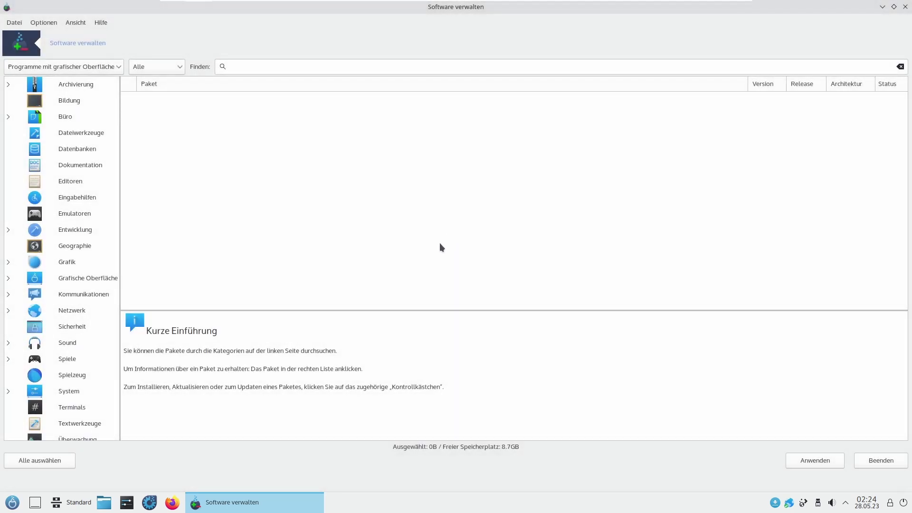
click(245, 66)
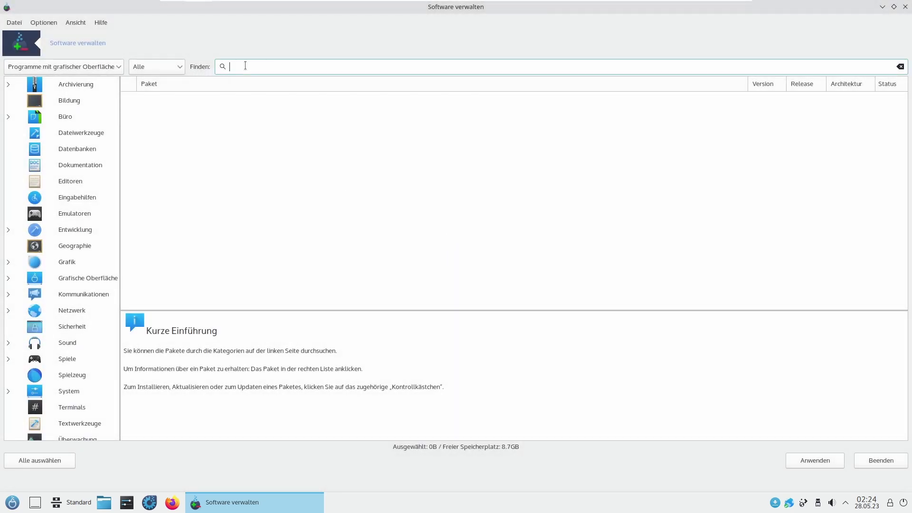
text(abiwo)
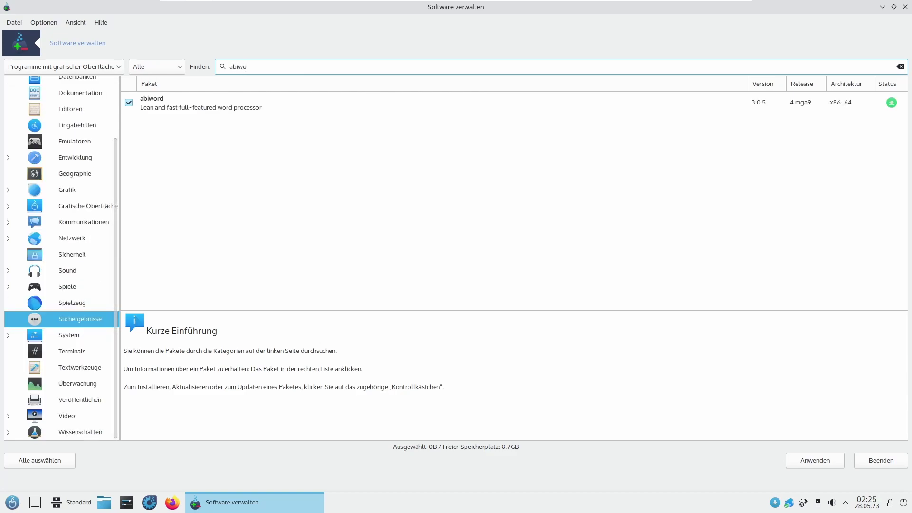
click(11, 502)
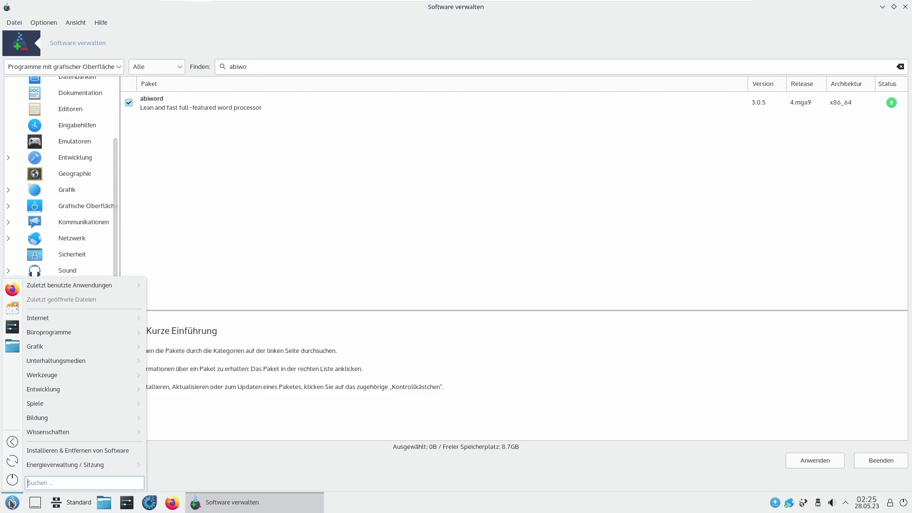
mouse_move(70, 332)
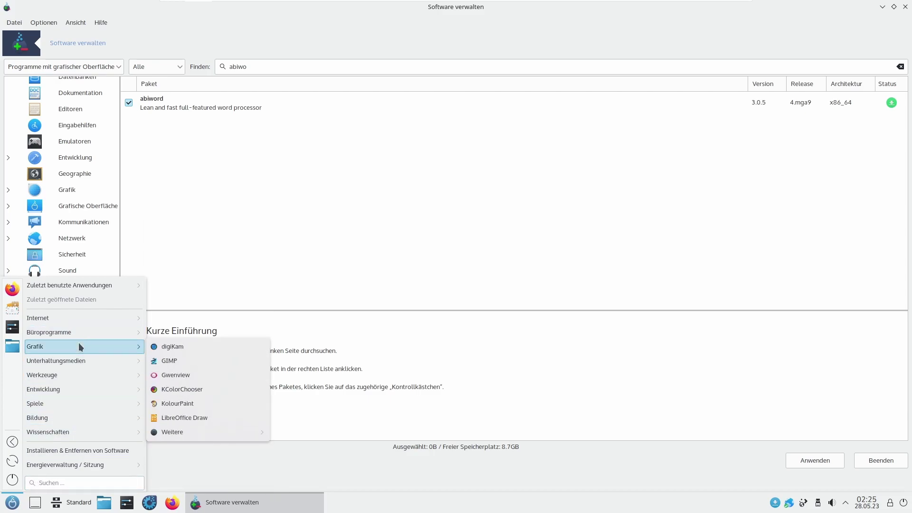
mouse_move(220, 479)
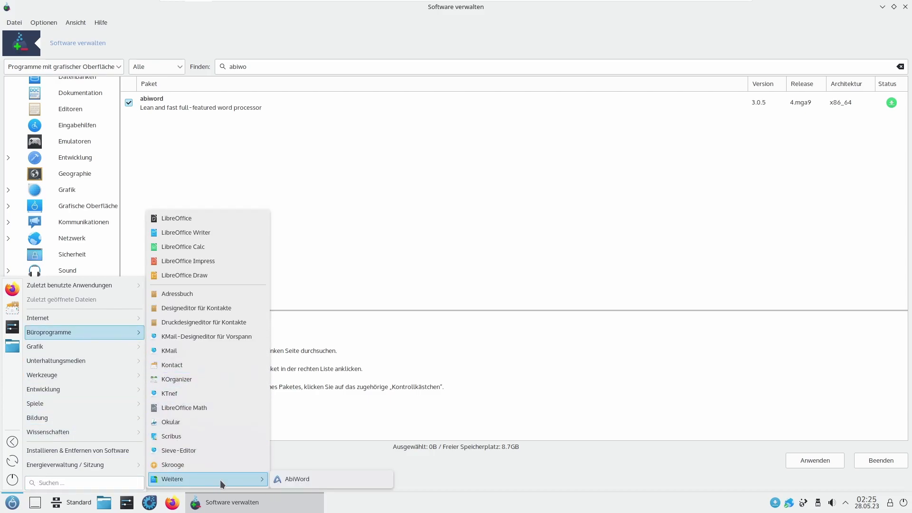
click(295, 480)
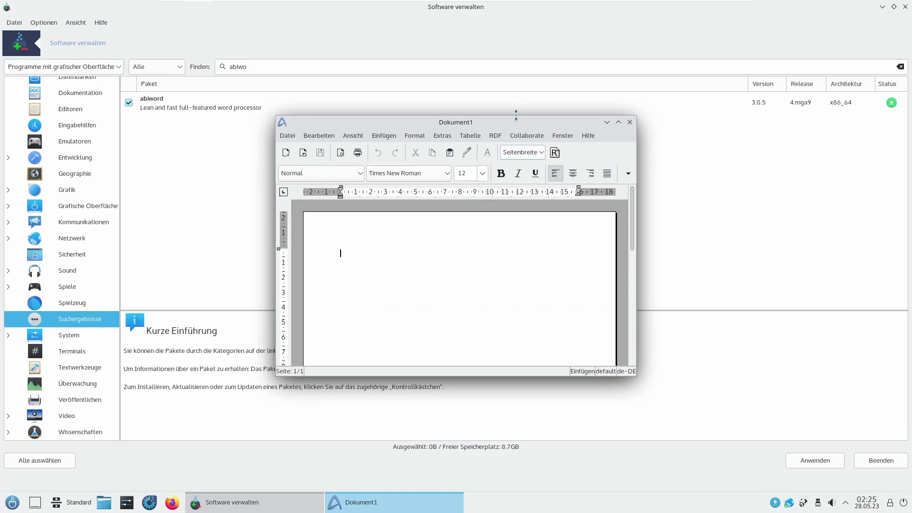
drag(517, 121, 503, 98)
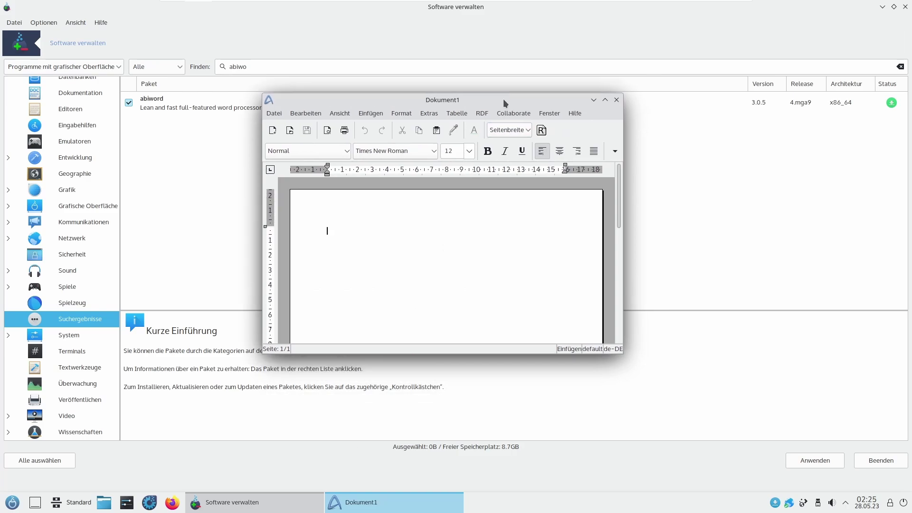
click(616, 99)
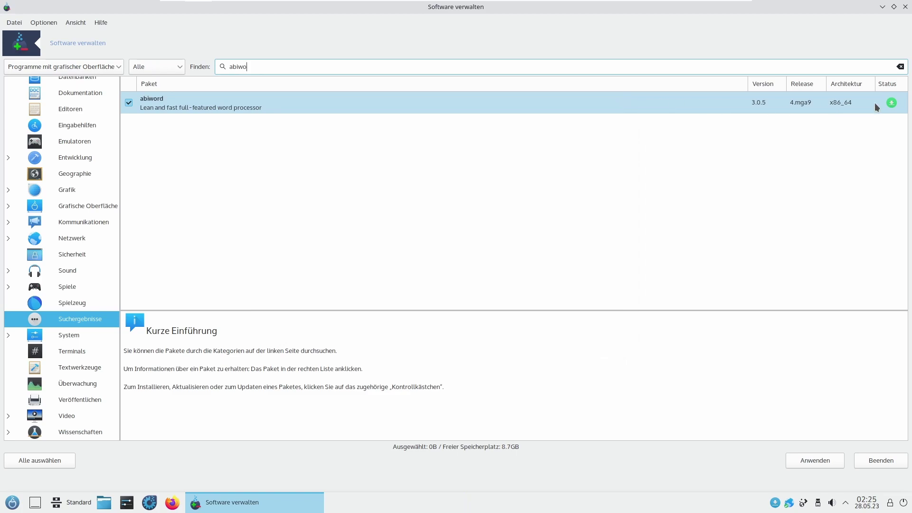
Step: View abiword's description and the filter and Datei menus, then switch to Büro and select the 'abiwo' search text
click(891, 103)
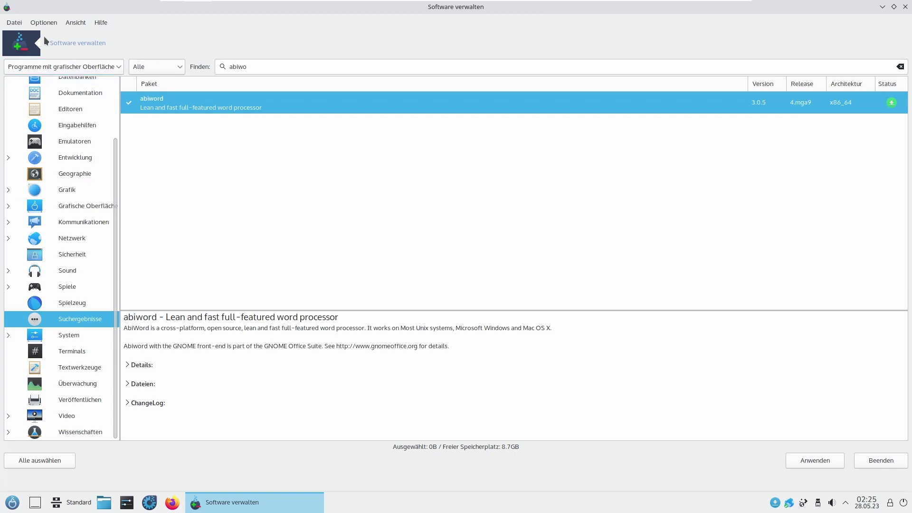
click(60, 69)
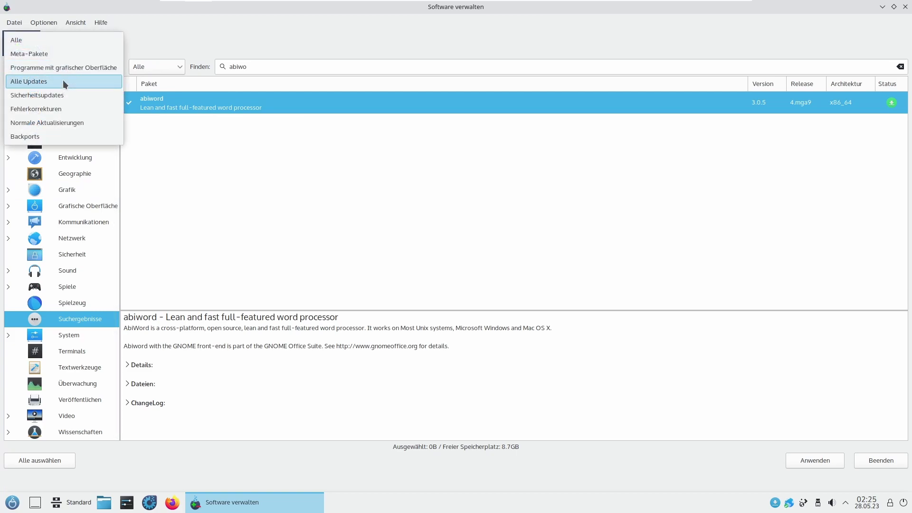
click(372, 161)
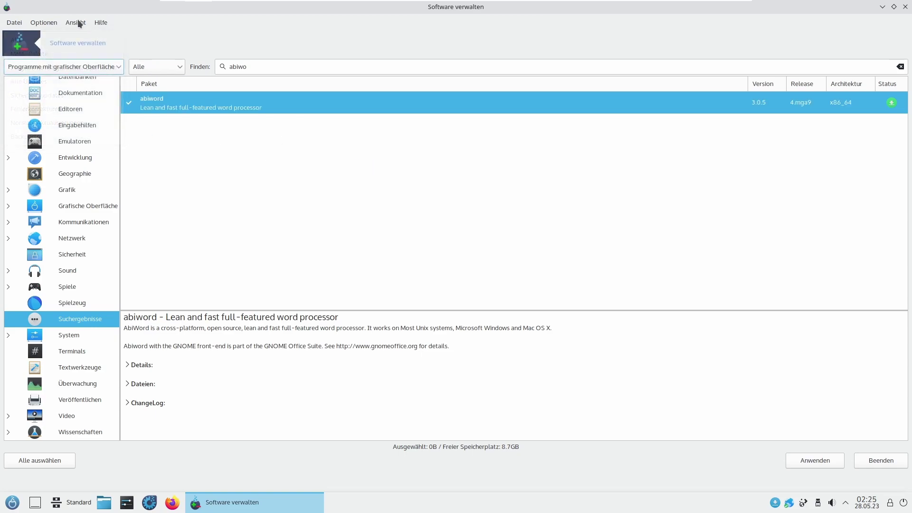
click(13, 23)
mouse_move(44, 22)
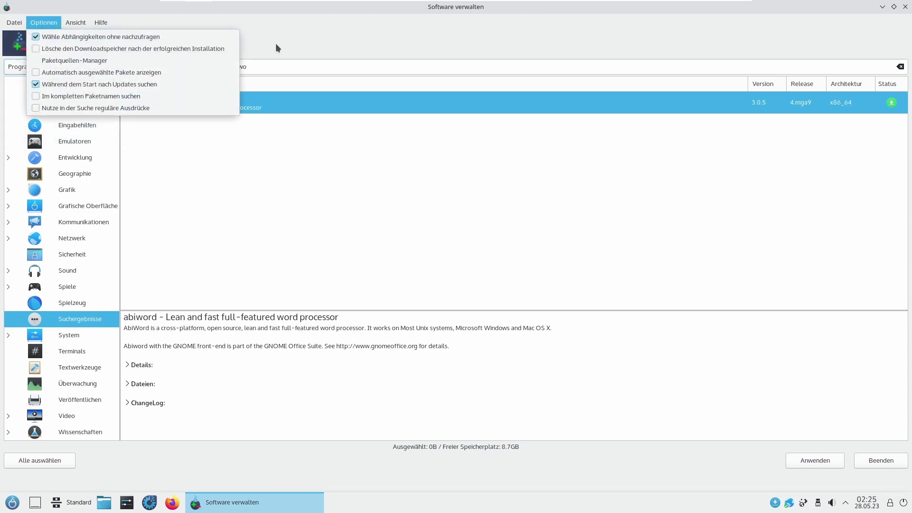
click(380, 404)
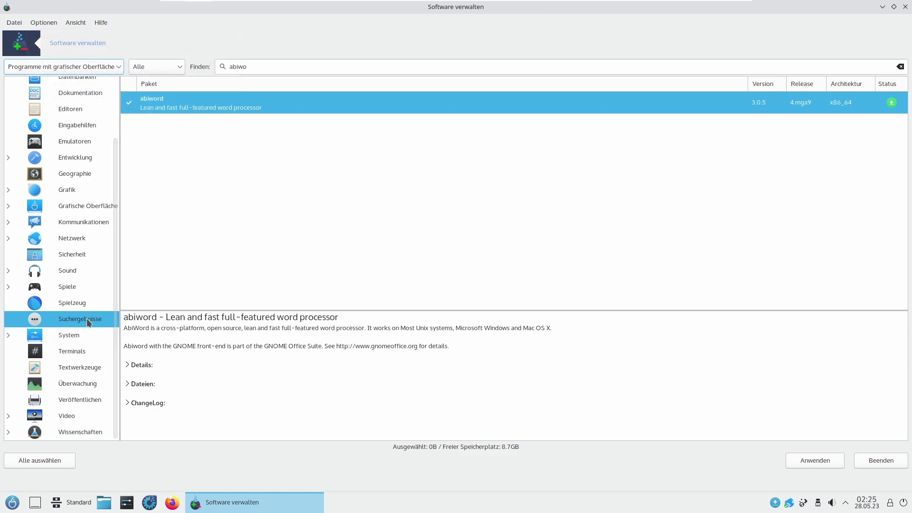
scroll(93, 138, up, 3)
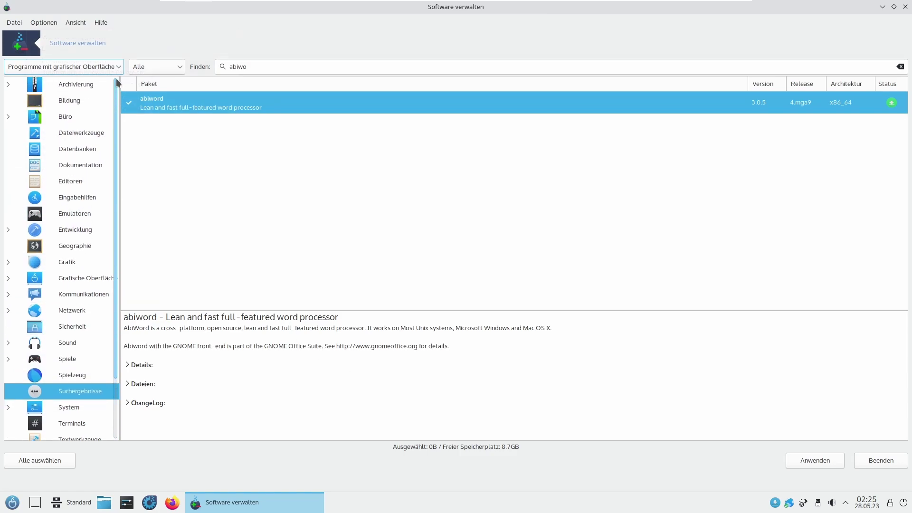
click(68, 118)
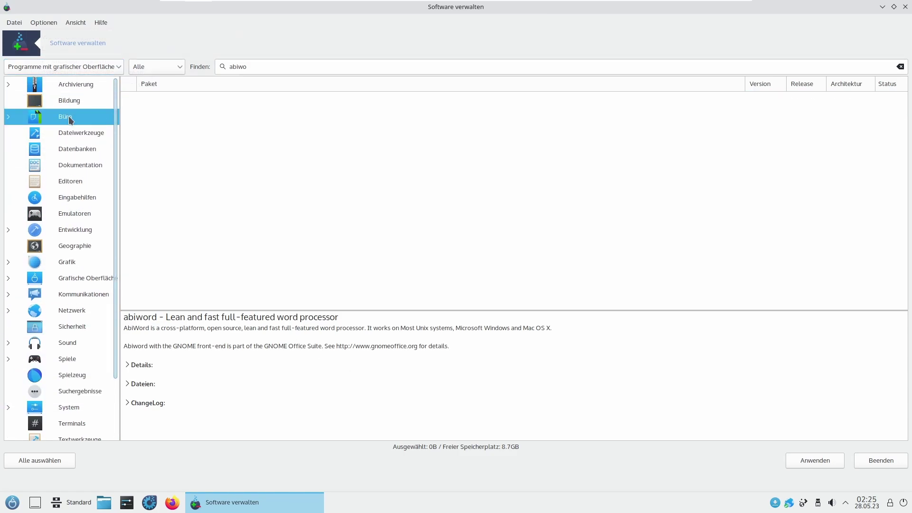
double_click(314, 71)
Step: Clear the search, remove abiword from Büro › Textverarbeitung, and unmaximise the window
key(BackSpace)
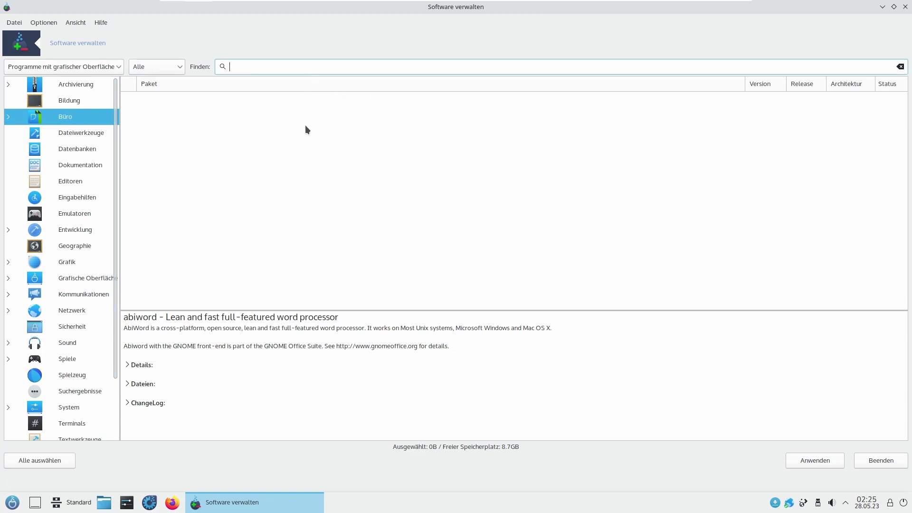
click(8, 117)
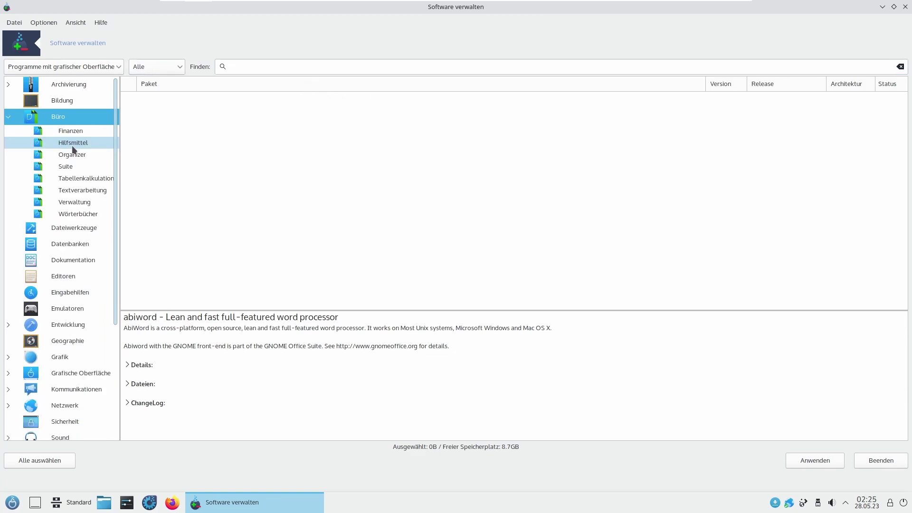
click(81, 190)
click(126, 102)
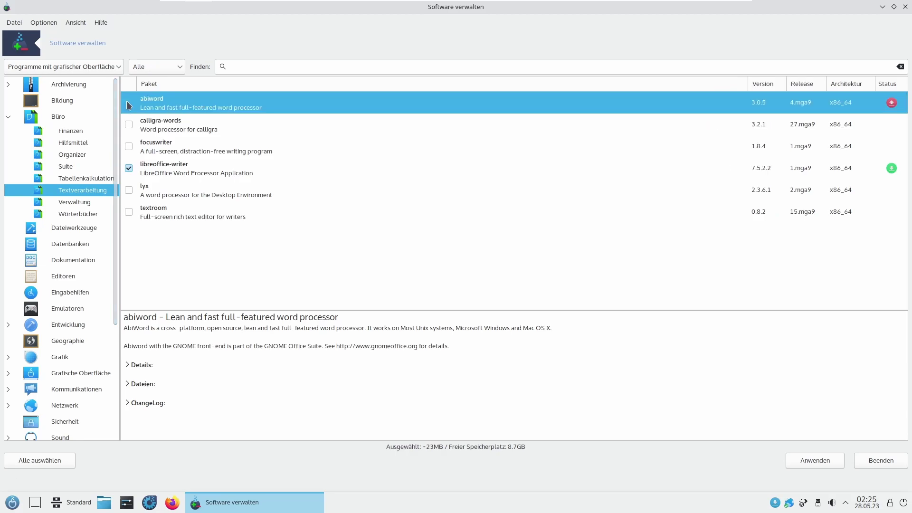
click(831, 463)
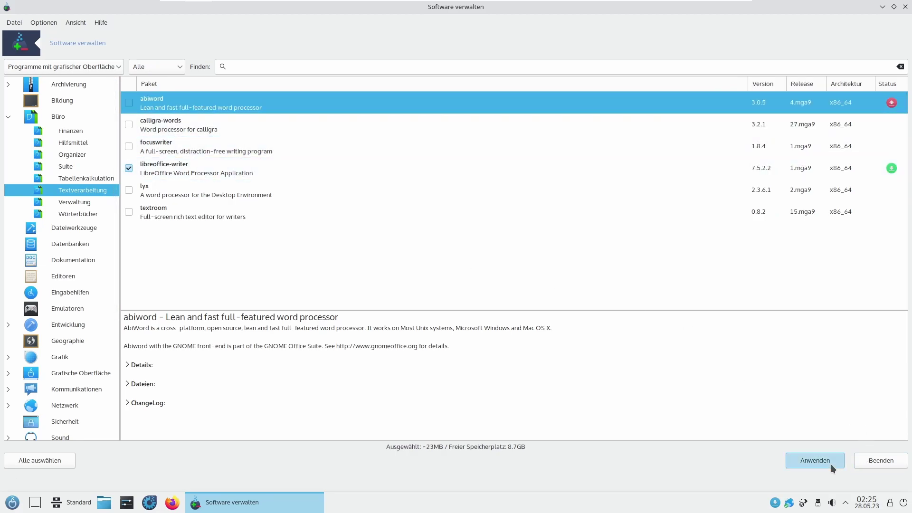
click(505, 339)
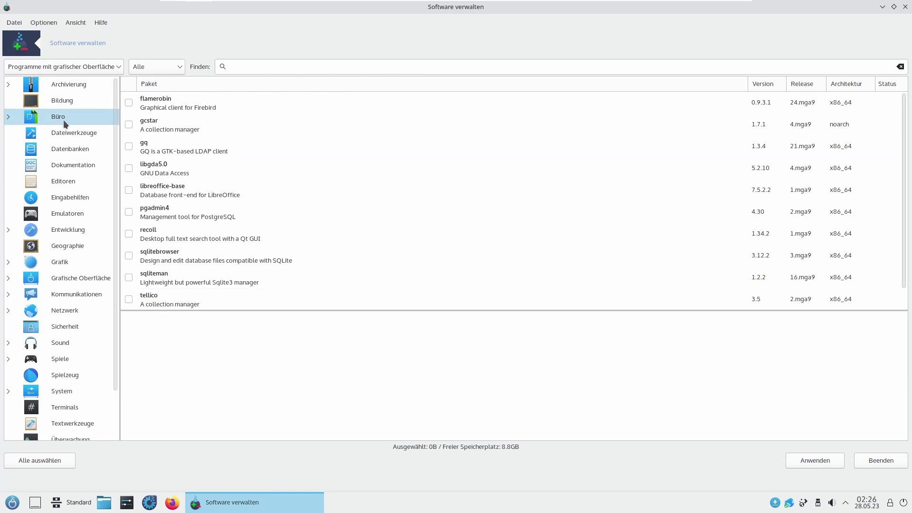
double_click(286, 10)
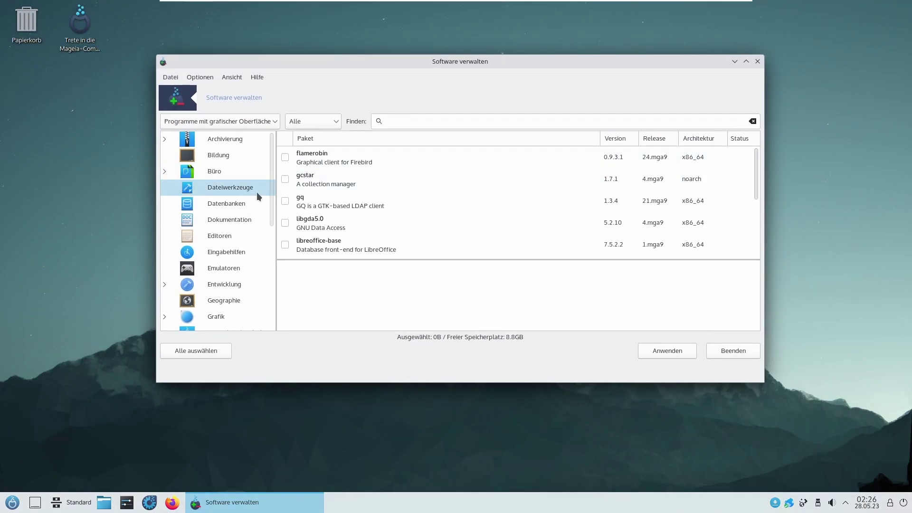
Step: Close Software verwalten, then open and close the Plasma application launcher
click(757, 62)
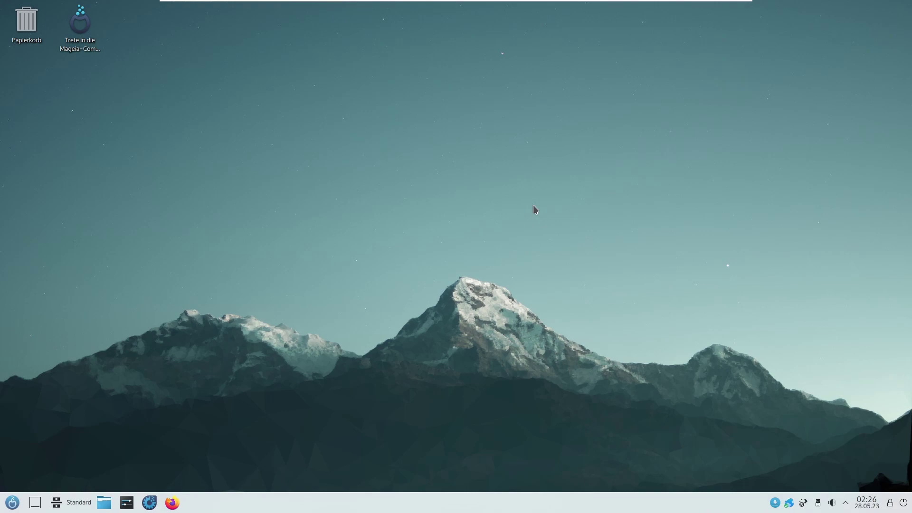
key(super)
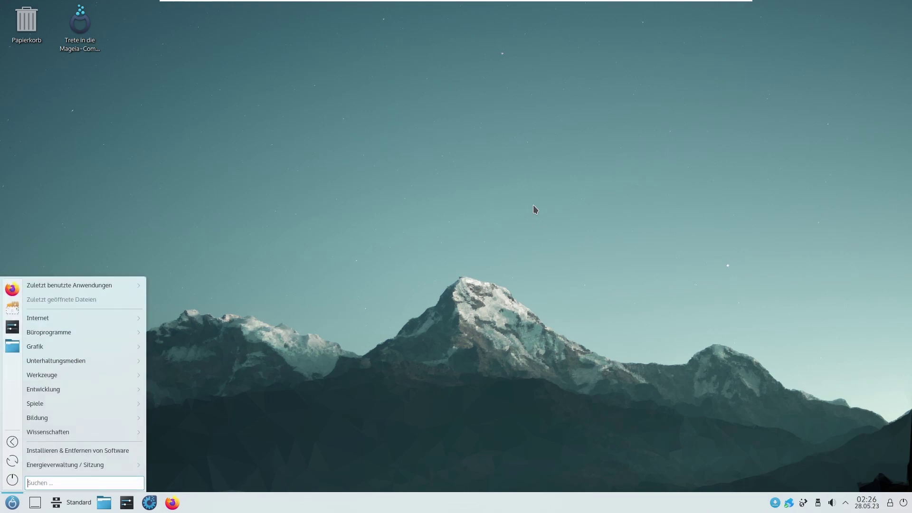
key(super)
key(super)
key(super)
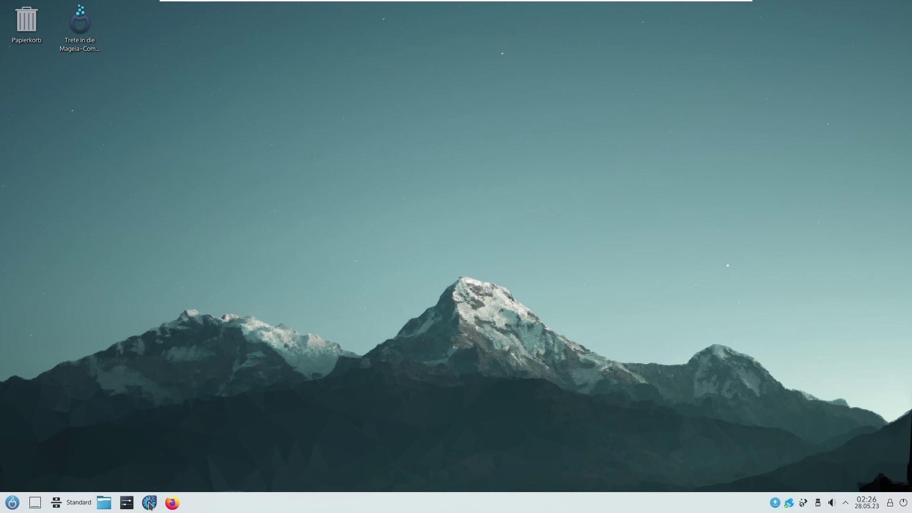
Step: Launch Mageia Control Center with the root password and briefly open Installieren & Entfernen von Software
click(149, 502)
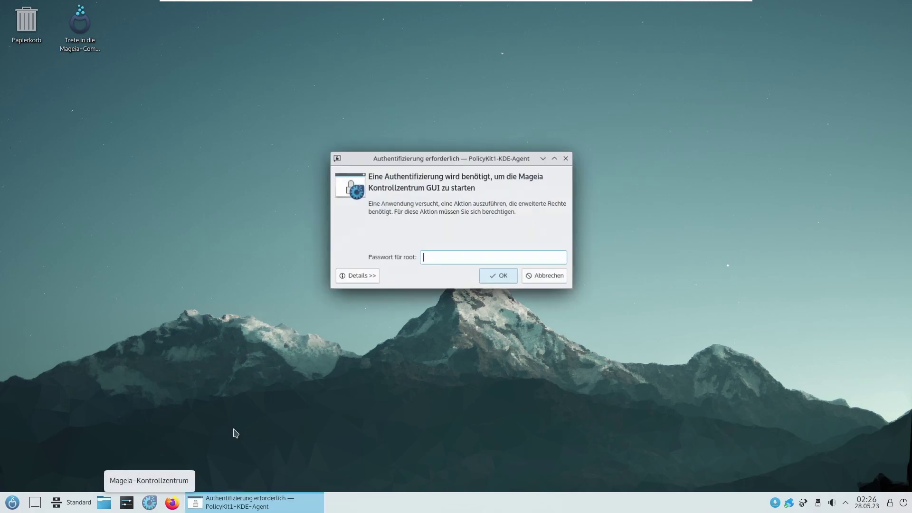
text(•••••••••)
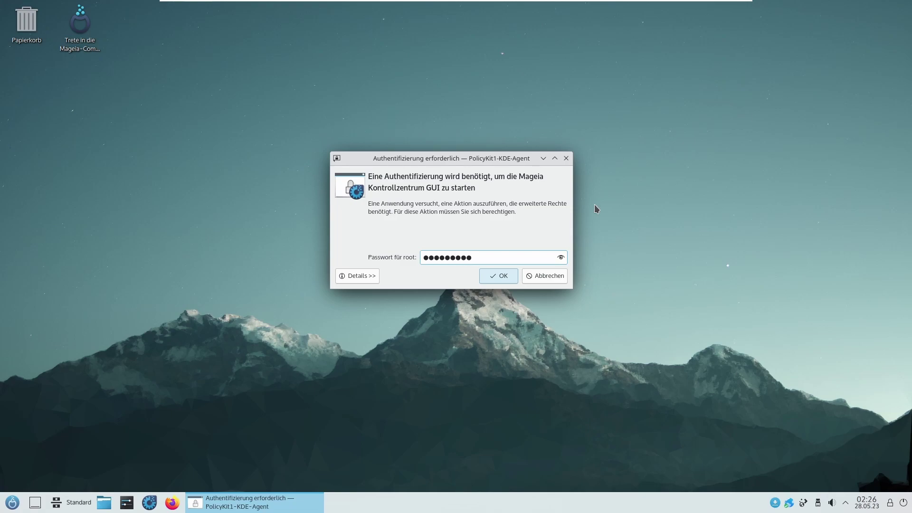
key(Return)
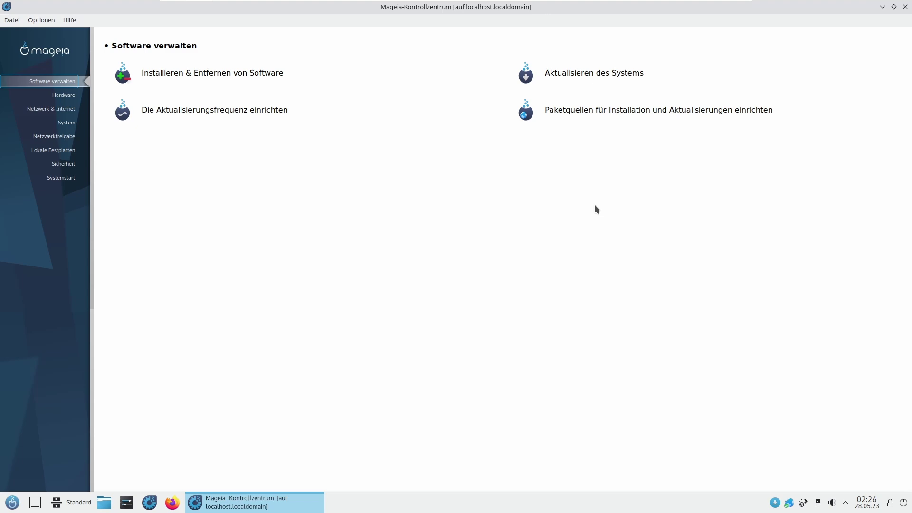
click(232, 66)
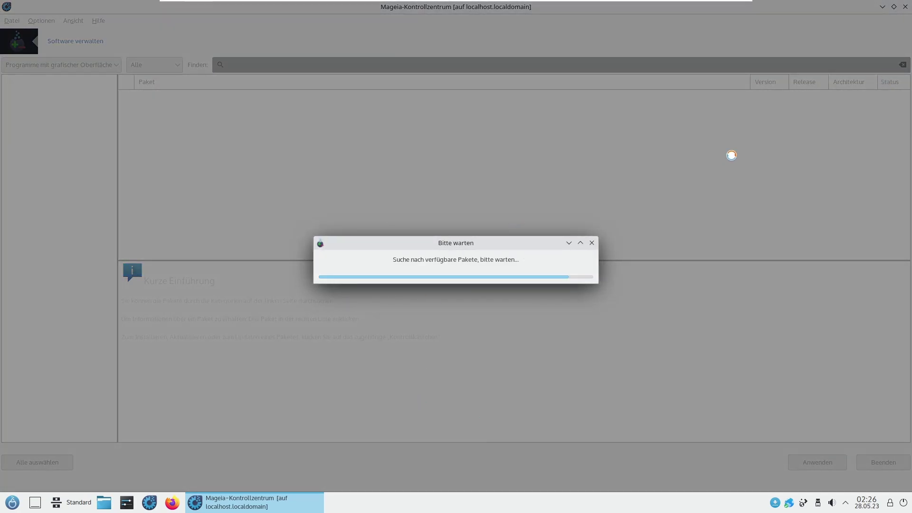
click(905, 7)
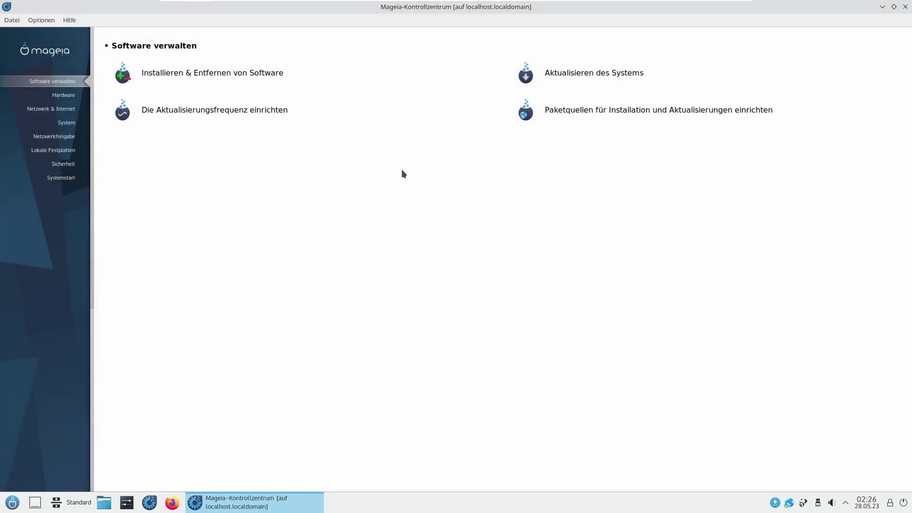
Step: Install the 28 pending package updates, such as bzip2 and grep, and exit the update tool
click(591, 72)
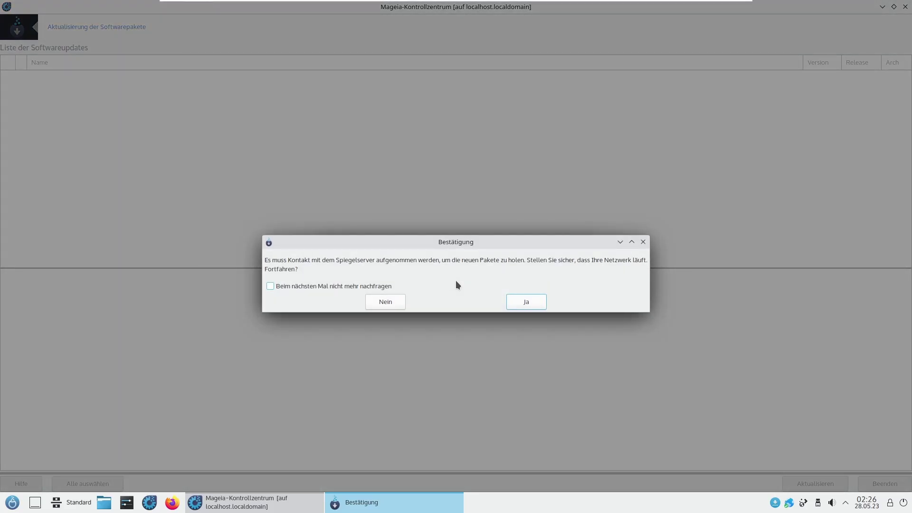
key(Return)
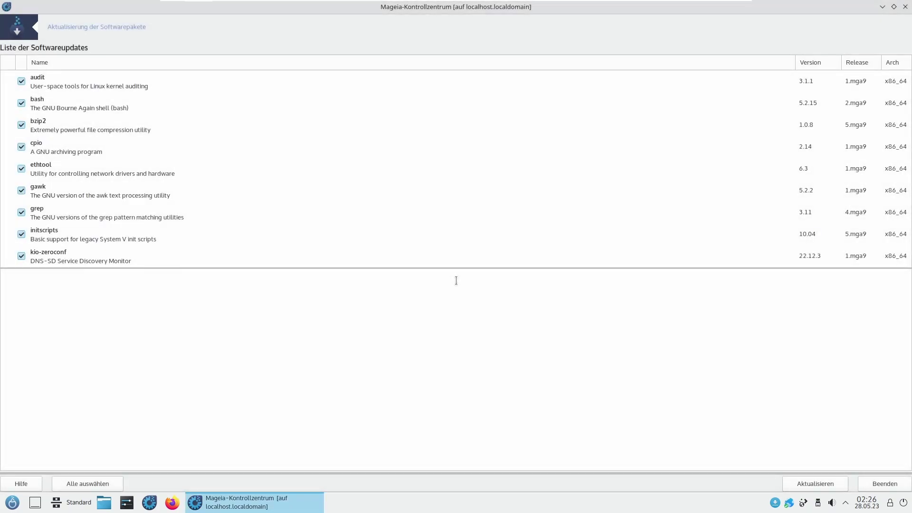
scroll(907, 76, down, 2)
scroll(905, 98, down, 2)
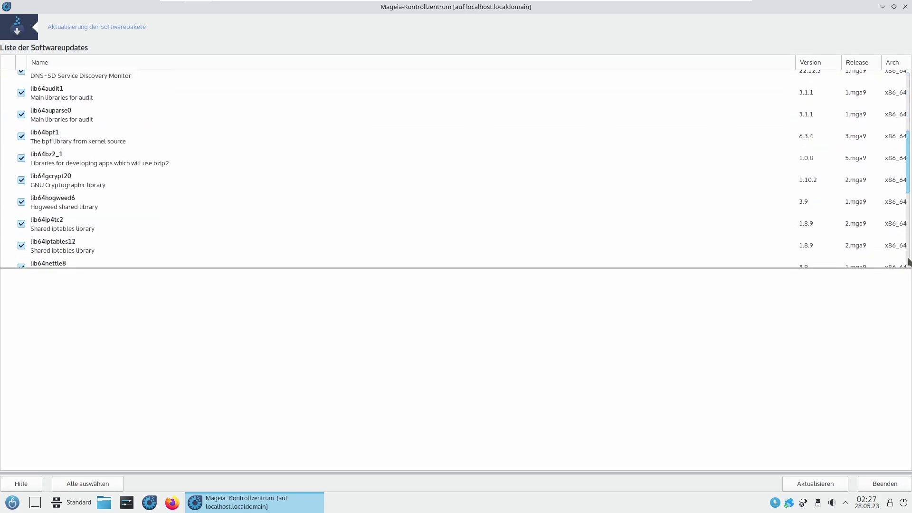
scroll(903, 97, up, 3)
click(831, 481)
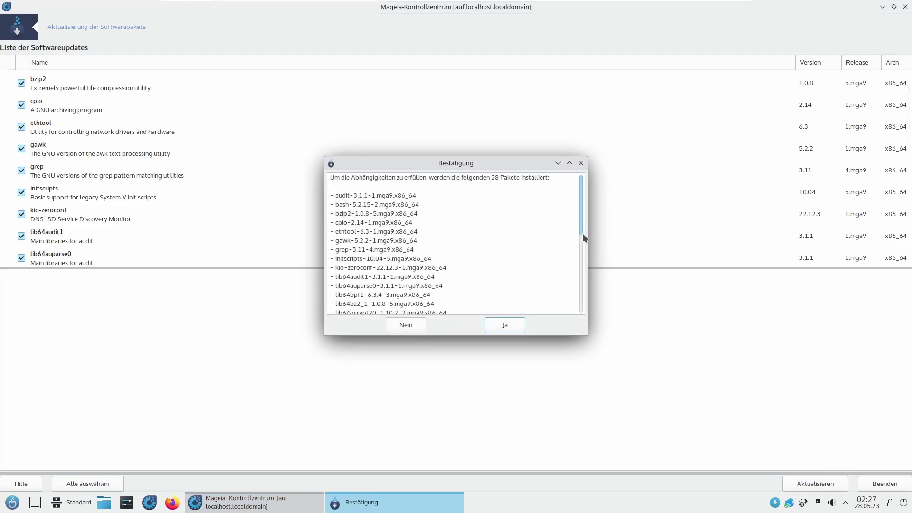
click(510, 329)
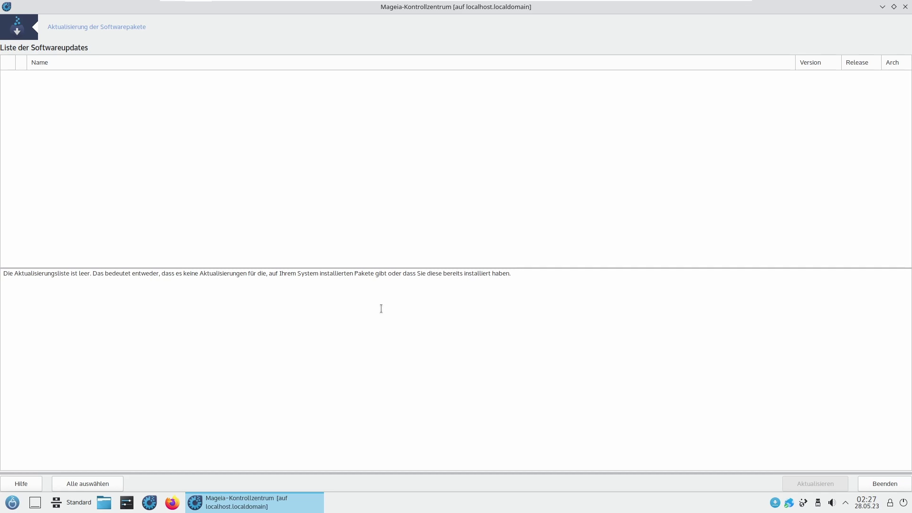
click(873, 486)
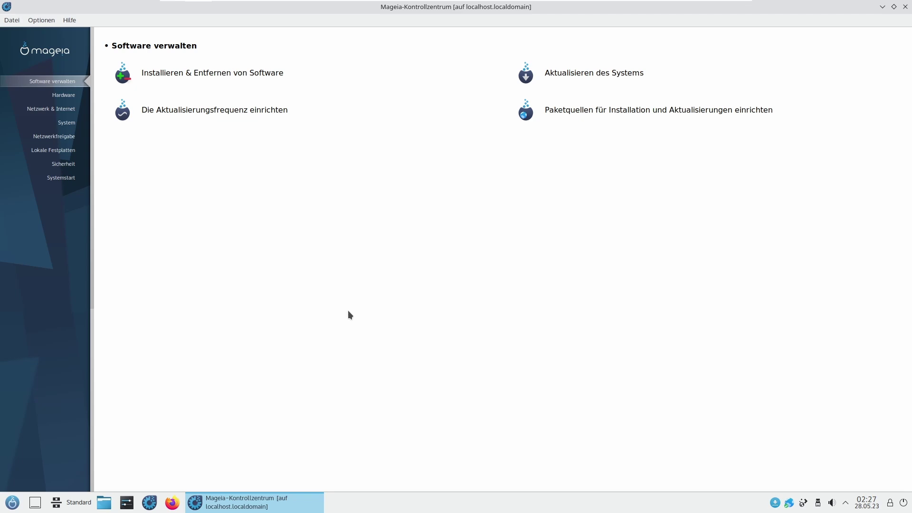
click(259, 131)
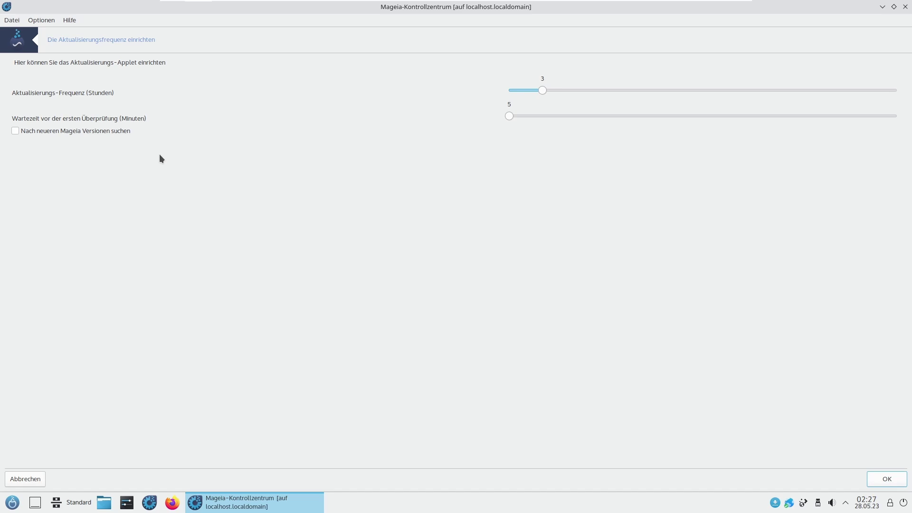
key(Escape)
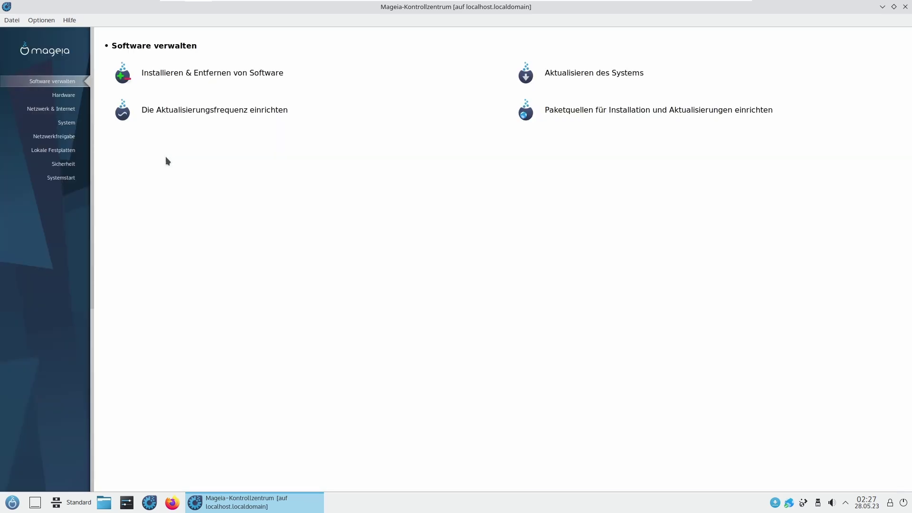
click(530, 113)
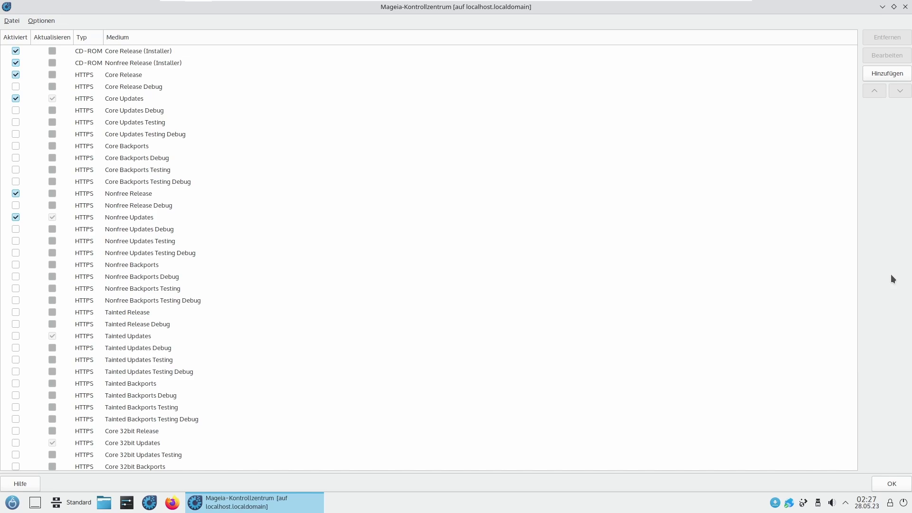
click(888, 481)
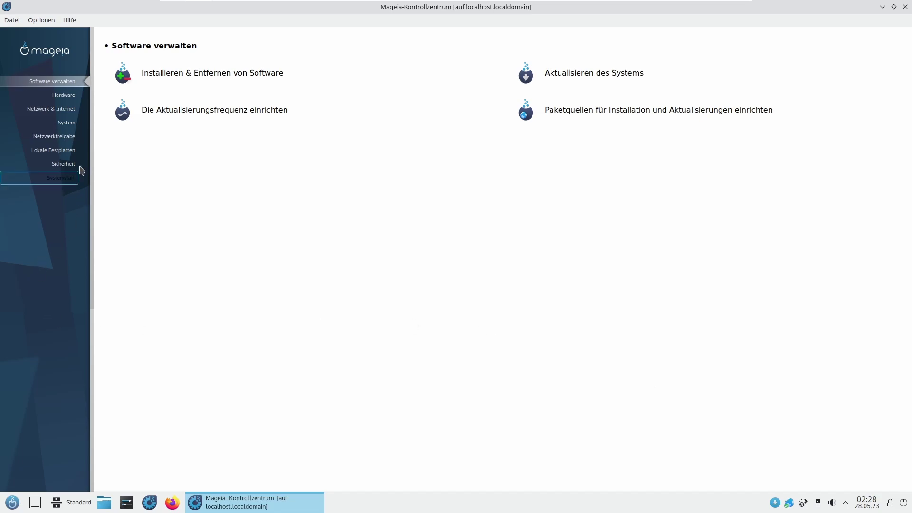
Step: Open Hardware and inspect Soundkonfiguration and its troubleshooting options without changes
click(72, 97)
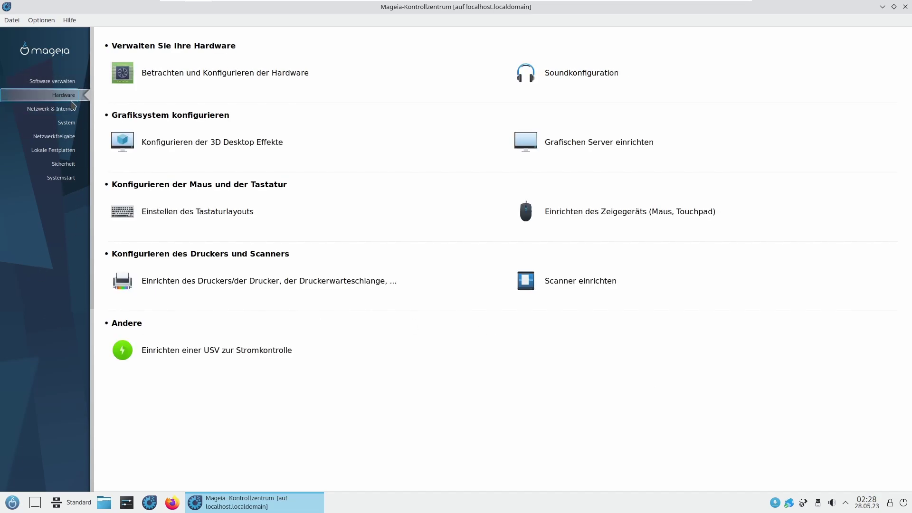
click(538, 77)
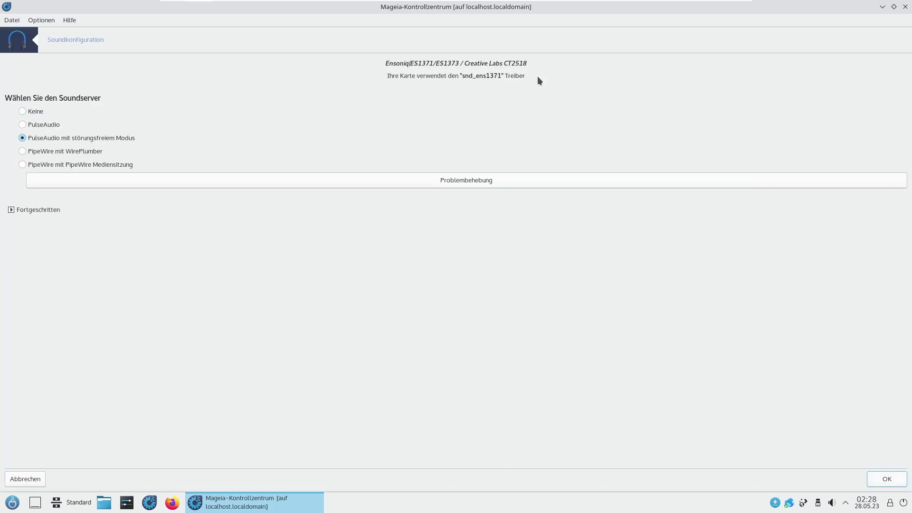
click(36, 209)
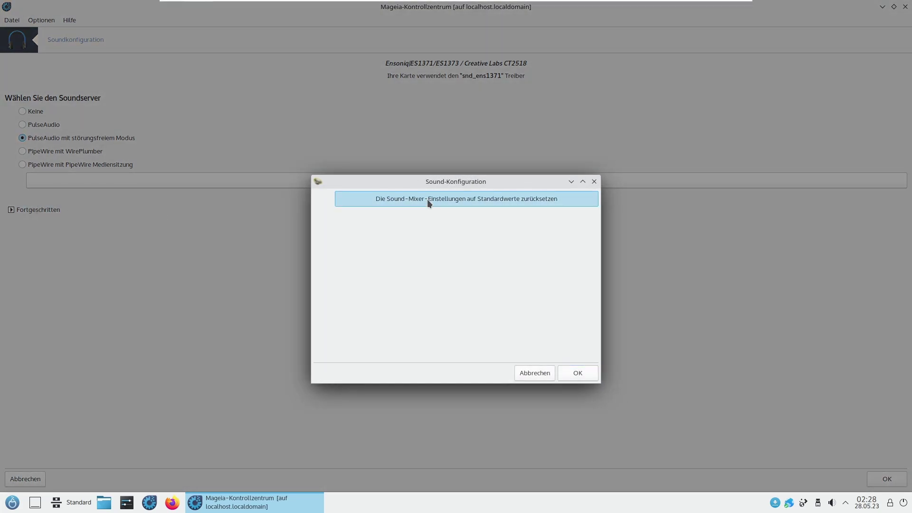
click(533, 373)
click(886, 479)
click(886, 479)
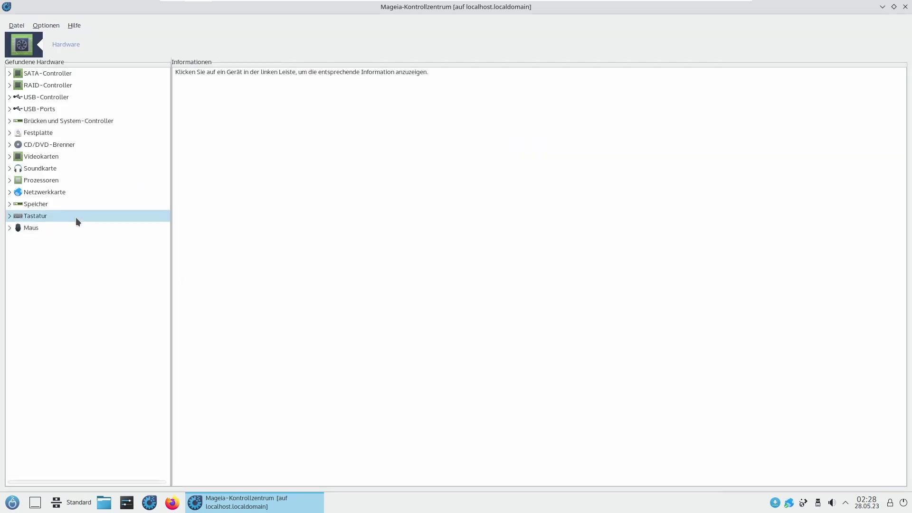
Step: Inspect the sda disk details, driver module options and partitioning, then close the hardware browser
click(10, 132)
click(36, 142)
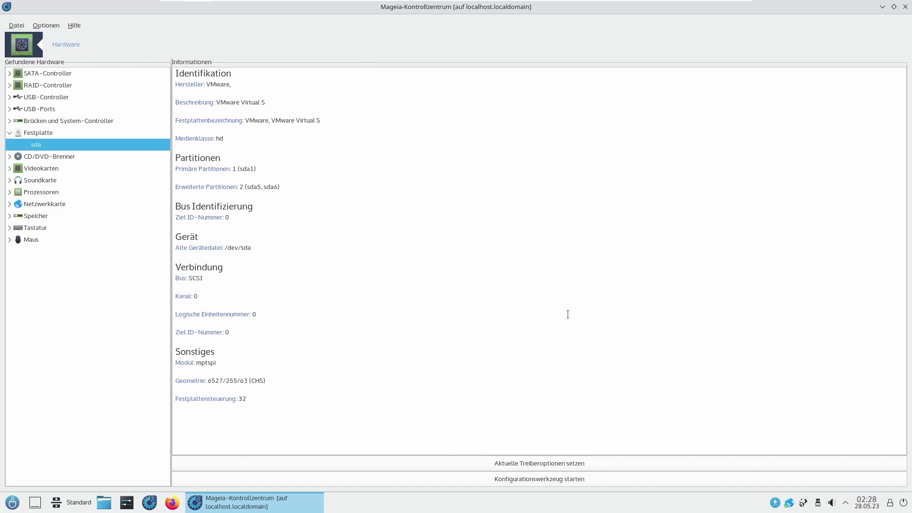
click(558, 463)
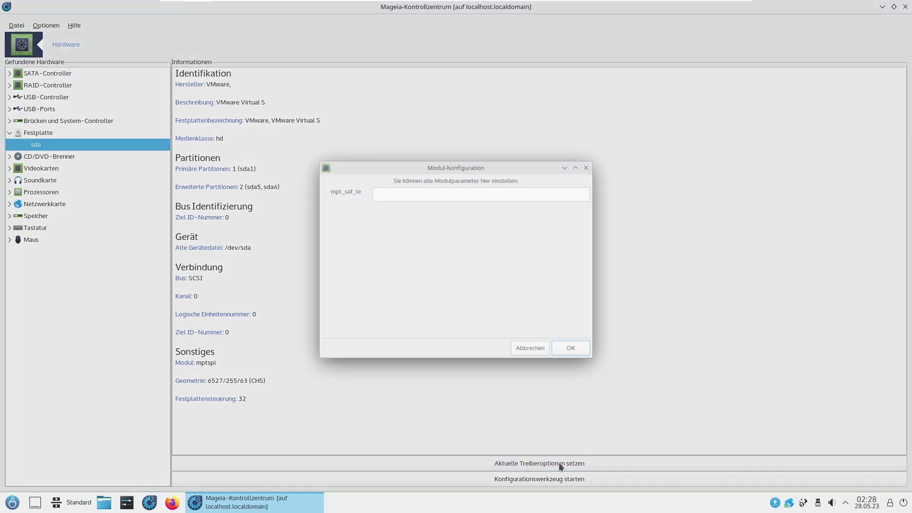
click(524, 353)
click(587, 484)
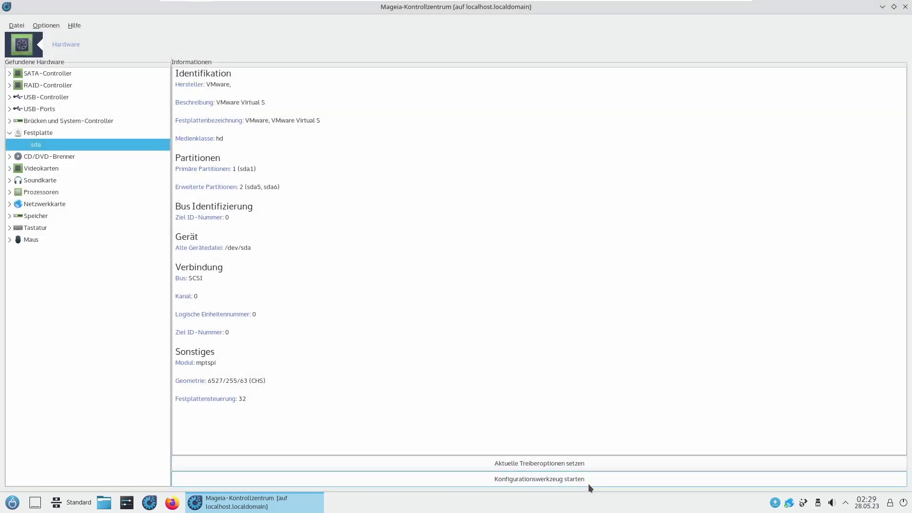
click(560, 277)
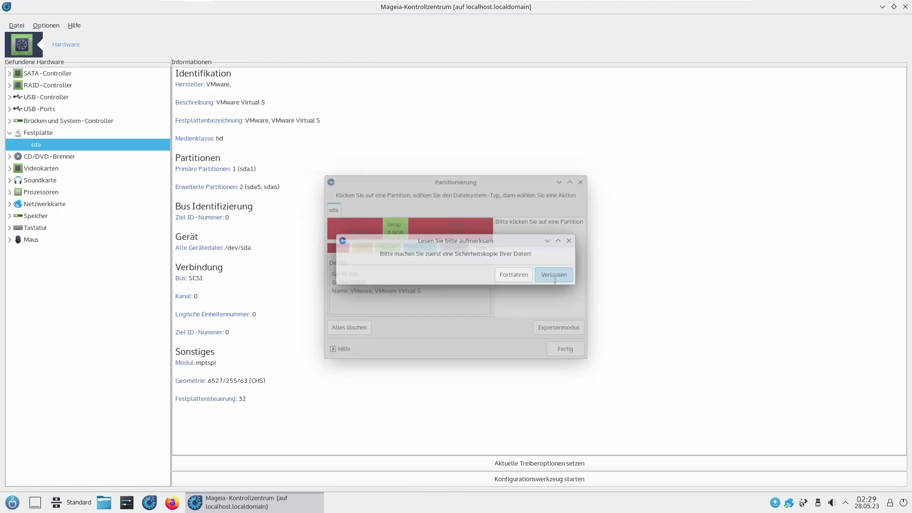
click(906, 7)
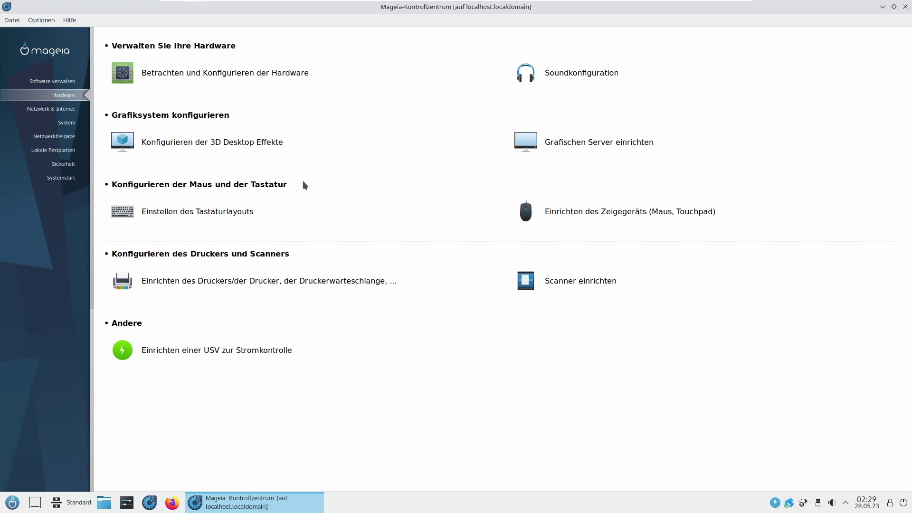
Step: Set the keyboard layout to Deutsch
click(219, 209)
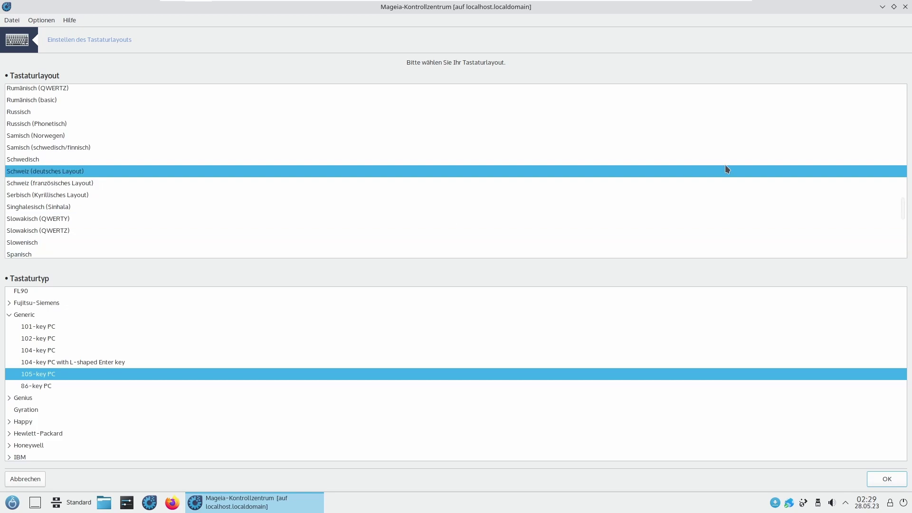
scroll(899, 190, up, 2)
scroll(898, 188, up, 15)
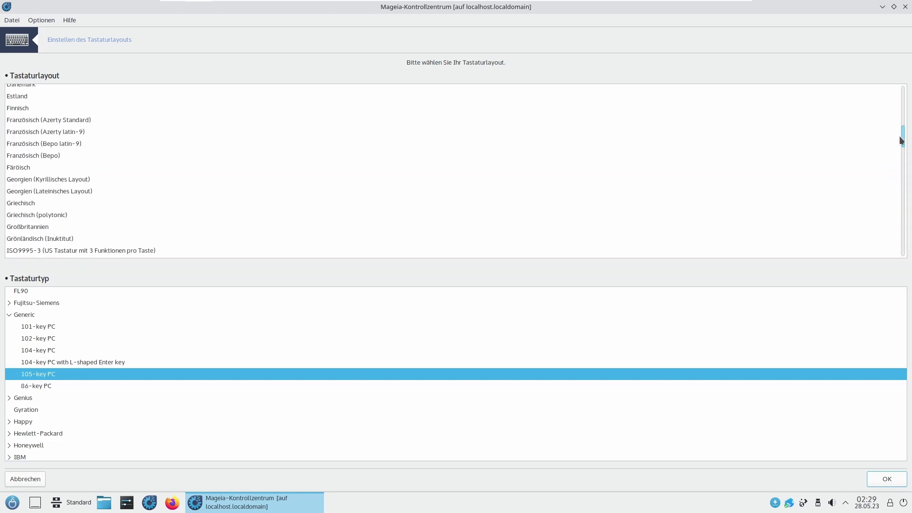
scroll(896, 124, up, 5)
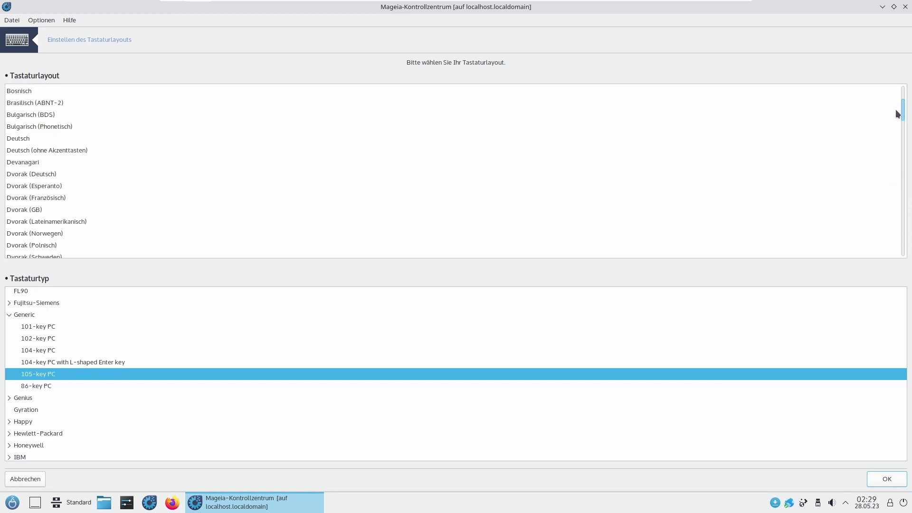
click(226, 181)
click(884, 478)
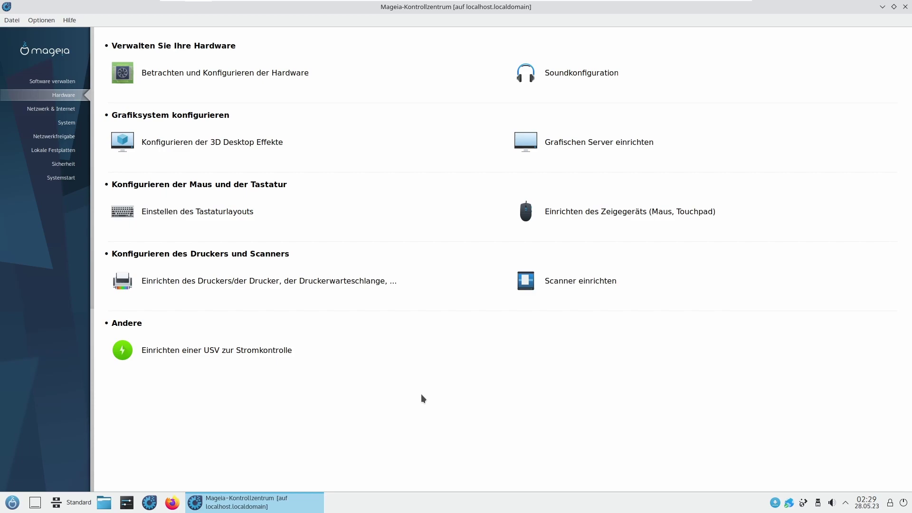
Step: Browse the Generic and Fujitsu-Siemens keyboard types, then cancel the mouse type setup unchanged
click(230, 210)
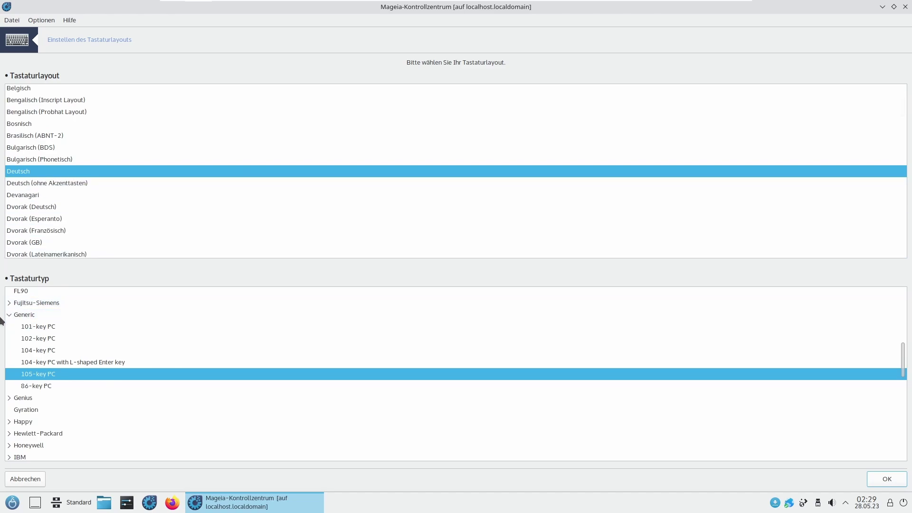
click(7, 315)
click(8, 315)
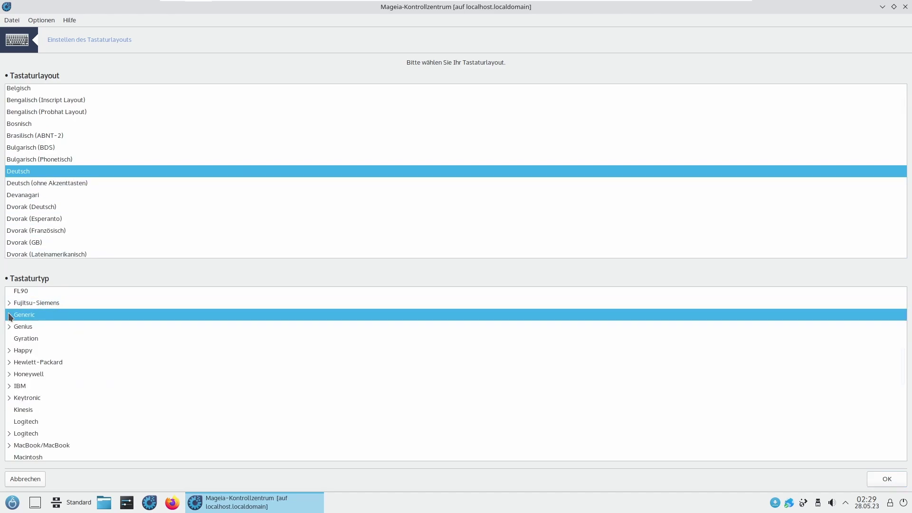
click(10, 303)
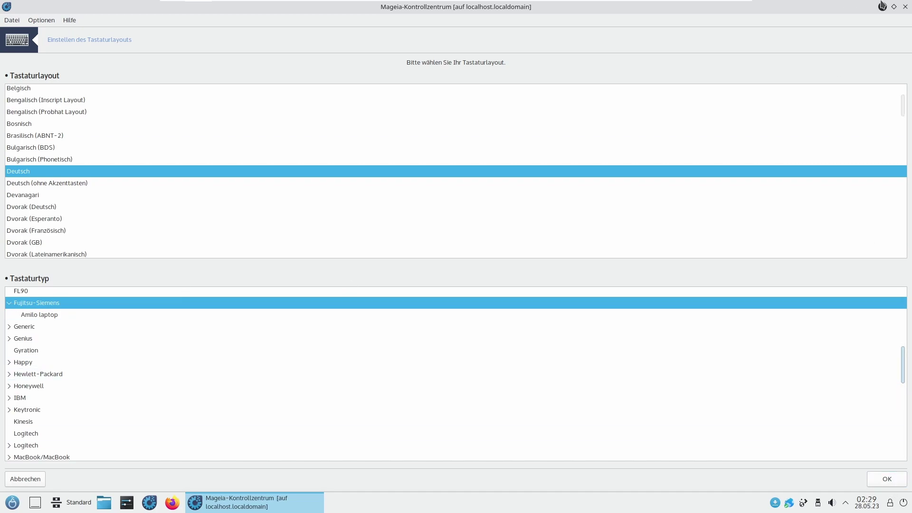
click(904, 6)
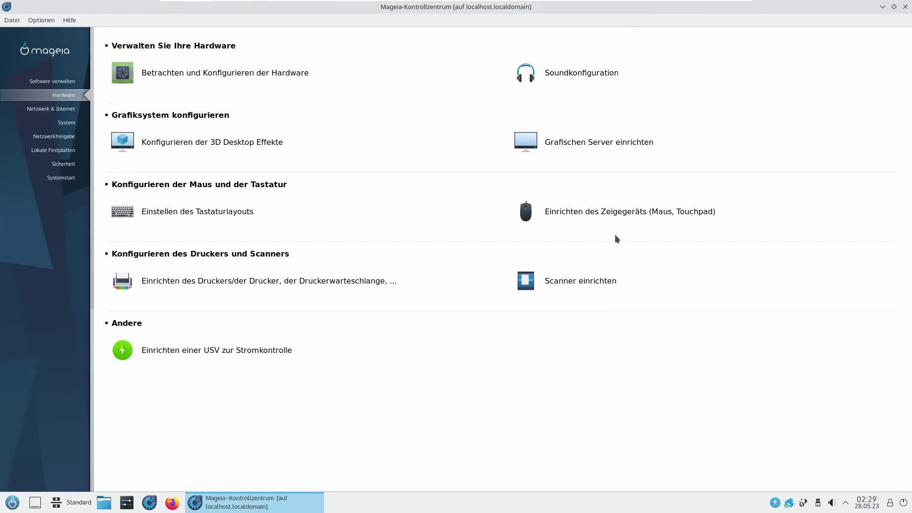
click(637, 212)
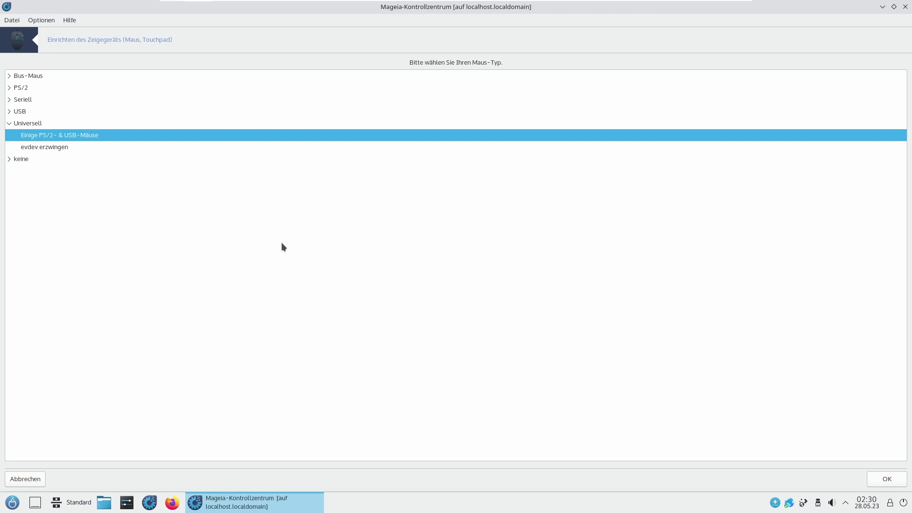
click(34, 479)
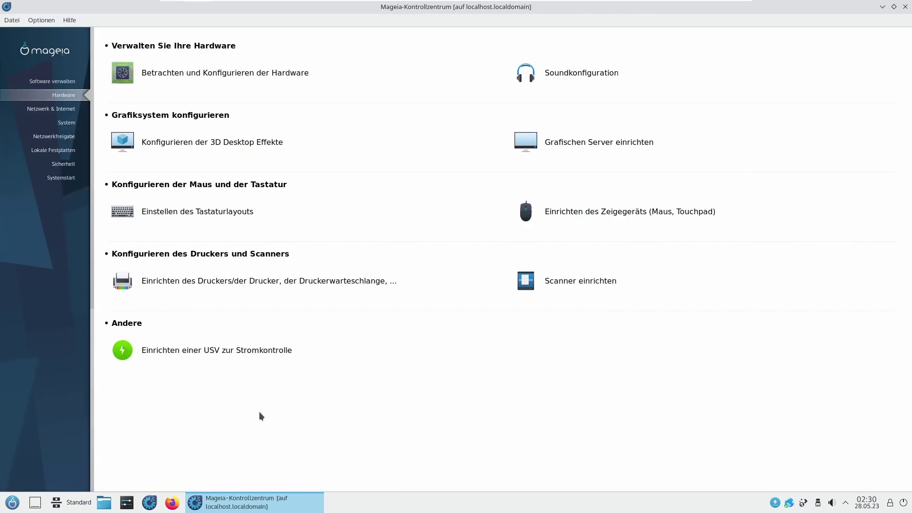
Step: Open the scanner setup and install the required SANE packages
click(528, 276)
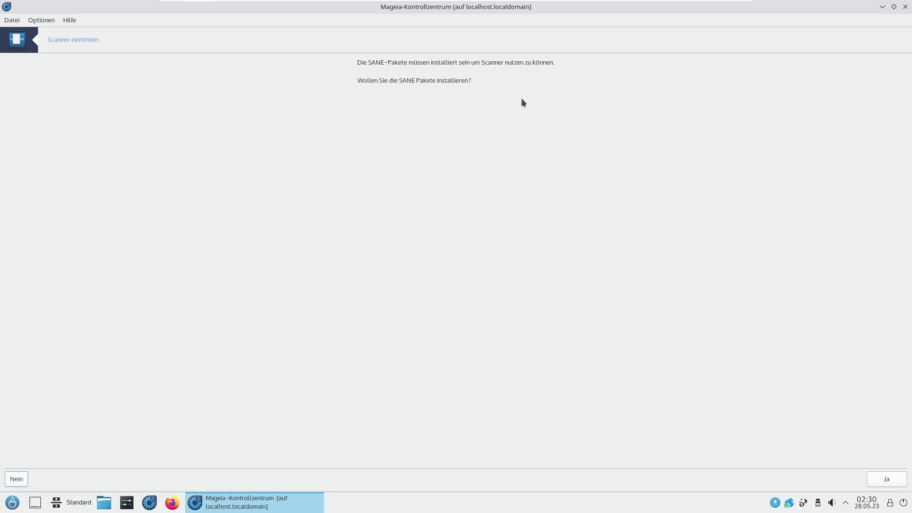
click(884, 480)
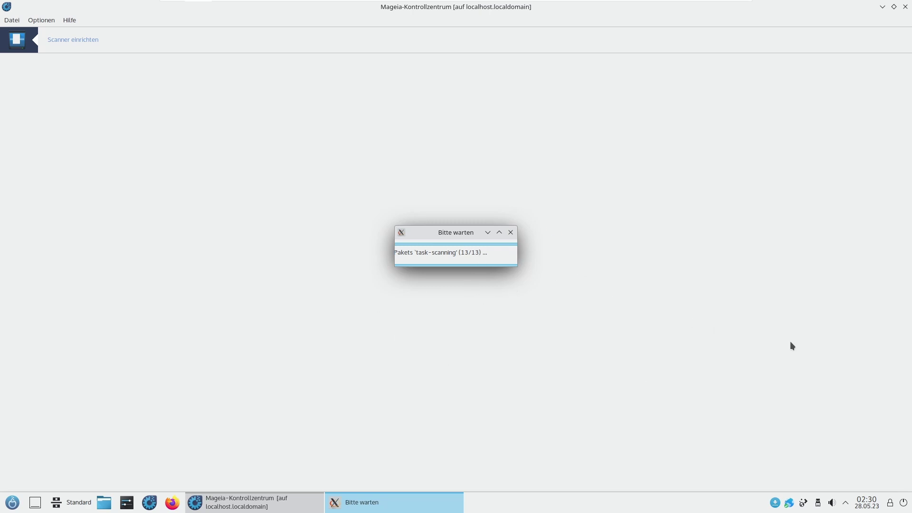
click(397, 506)
Step: Force-quit the hung drakscanner, search again for scanners, and exit when none are found
drag(432, 230, 438, 227)
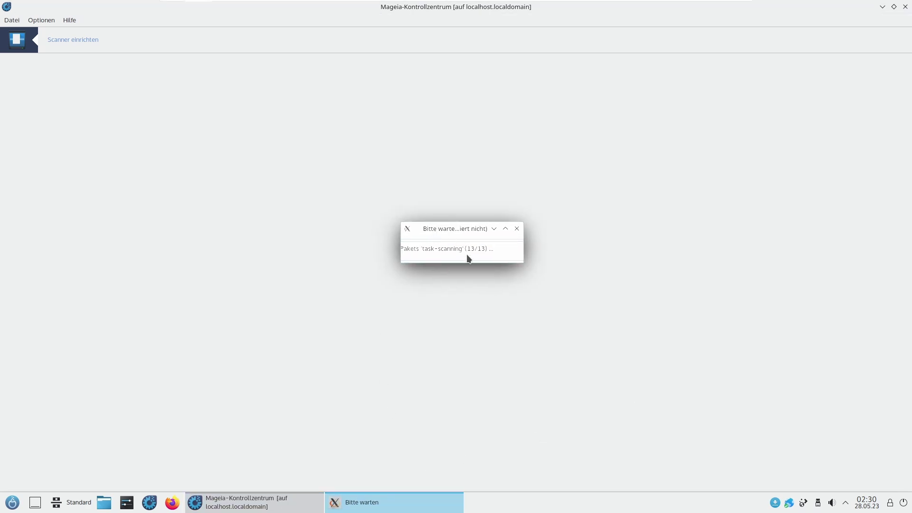
click(516, 229)
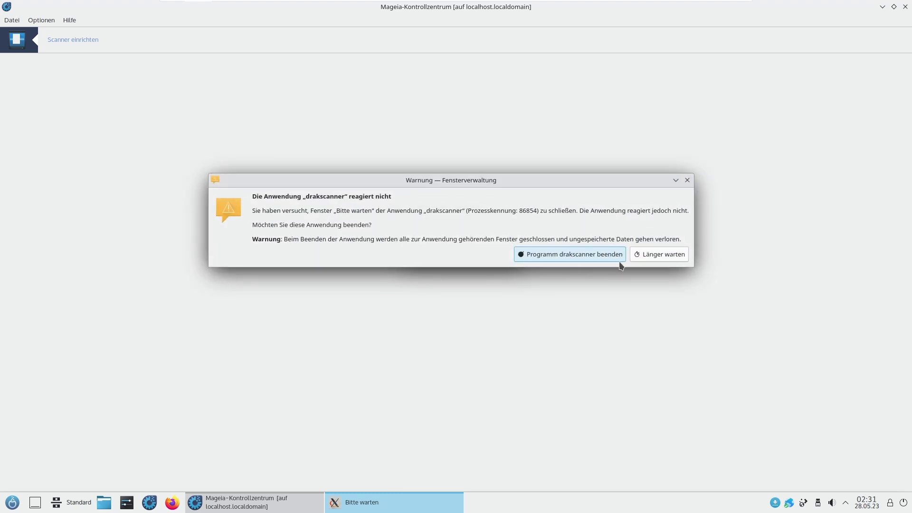
click(601, 255)
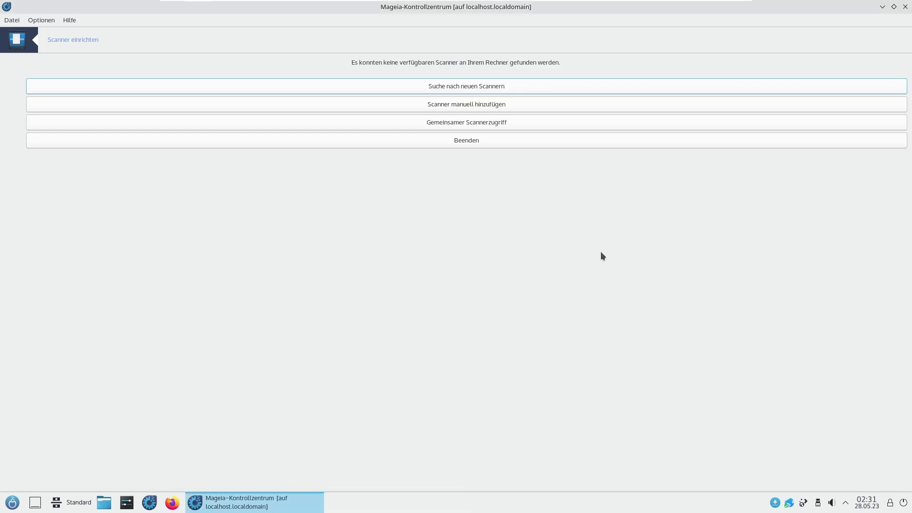
click(474, 85)
click(409, 146)
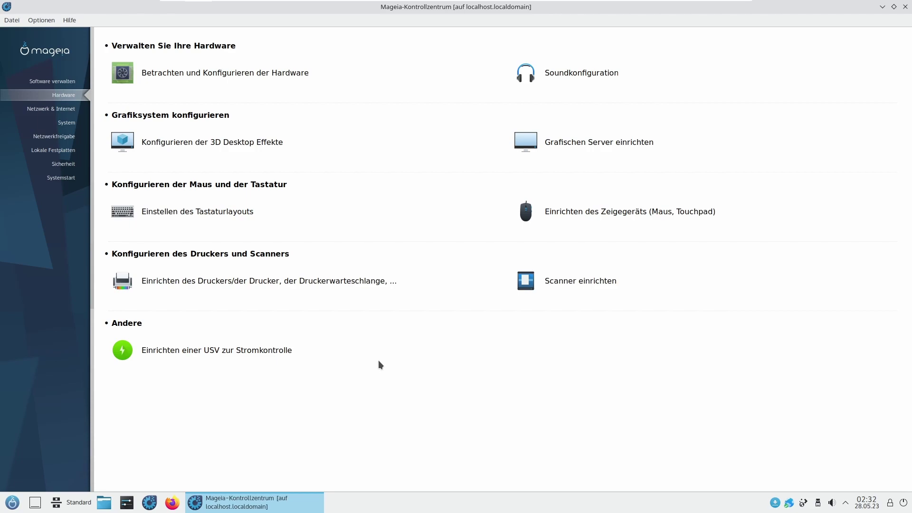
Step: Open printer setup and install the printing server packages with their dependencies
click(281, 287)
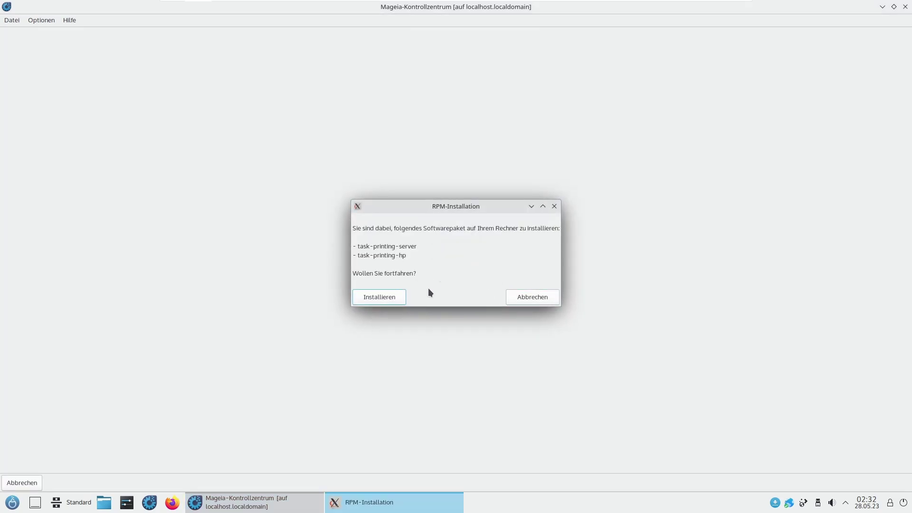
click(380, 297)
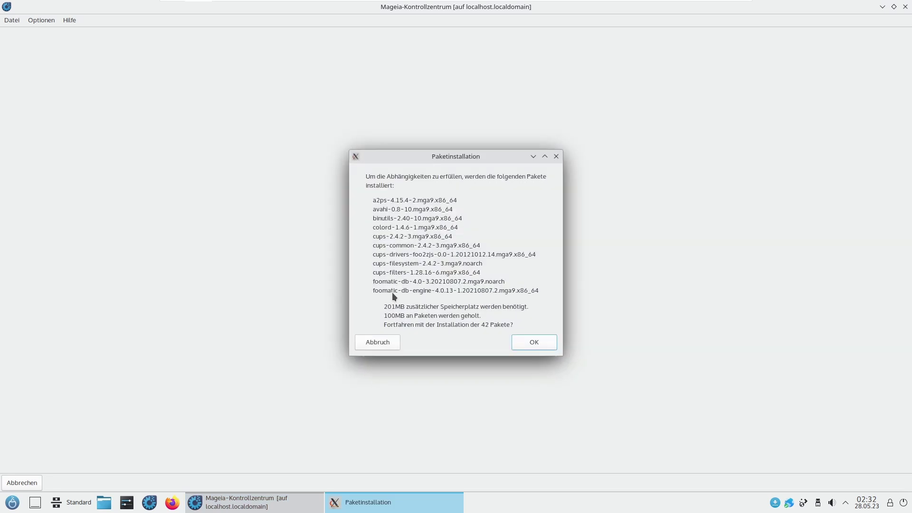
click(543, 347)
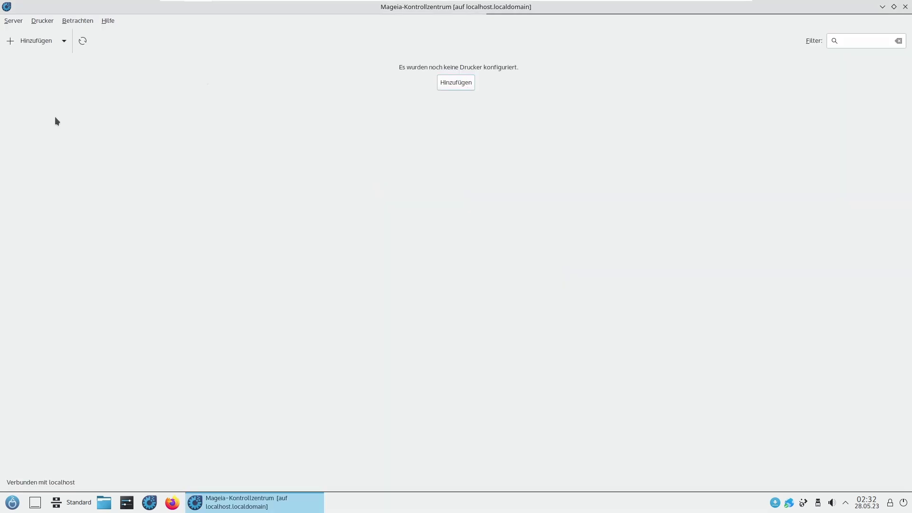
Step: Browse the network and Windows SAMBA printer options for a new printer, then cancel
click(36, 39)
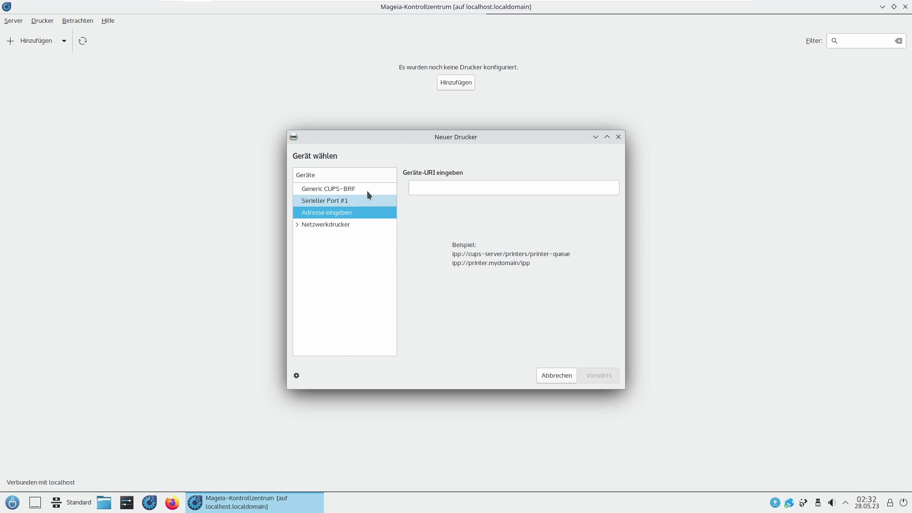
drag(429, 138, 433, 124)
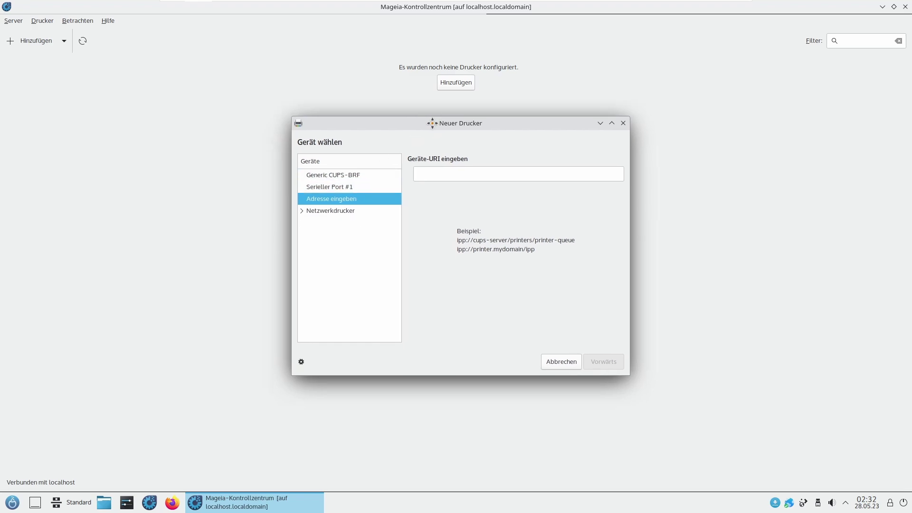
click(302, 211)
click(309, 223)
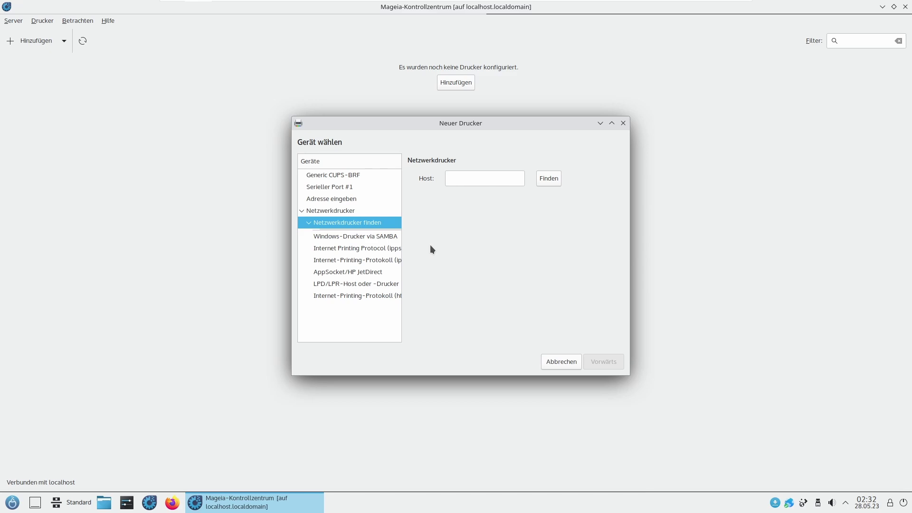
click(486, 174)
click(349, 236)
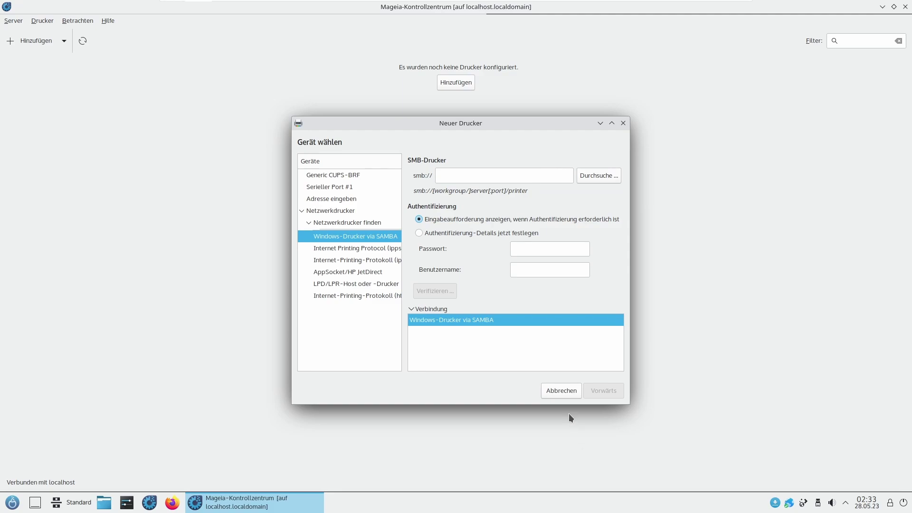
click(562, 389)
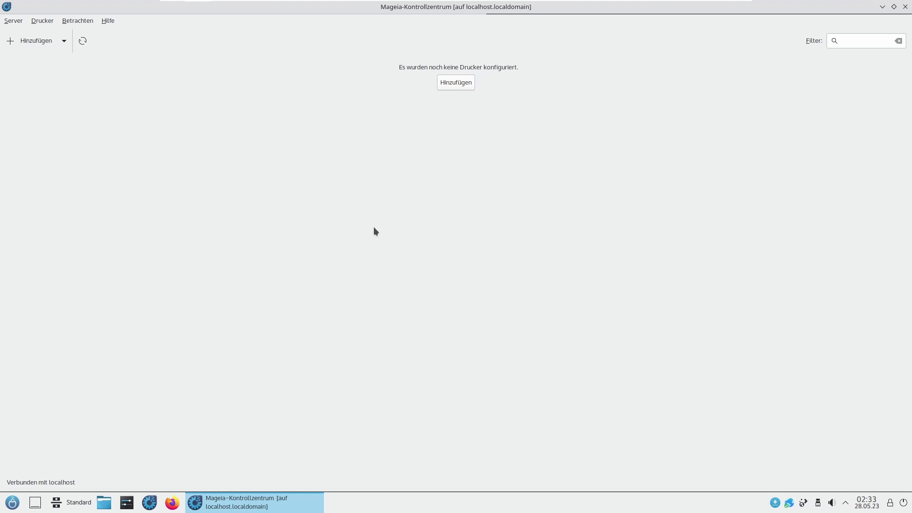
drag(103, 7, 321, 94)
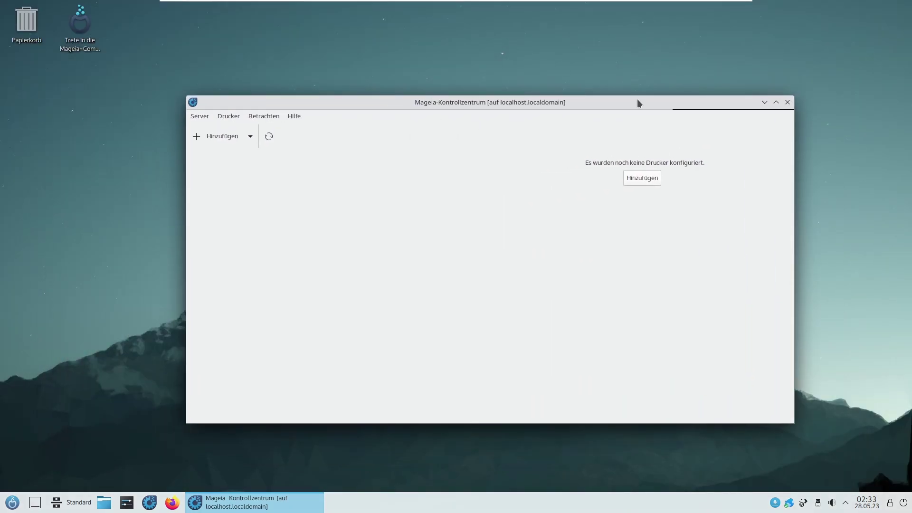
Step: Restart Mageia Control Center with the root password and maximize its window
click(788, 98)
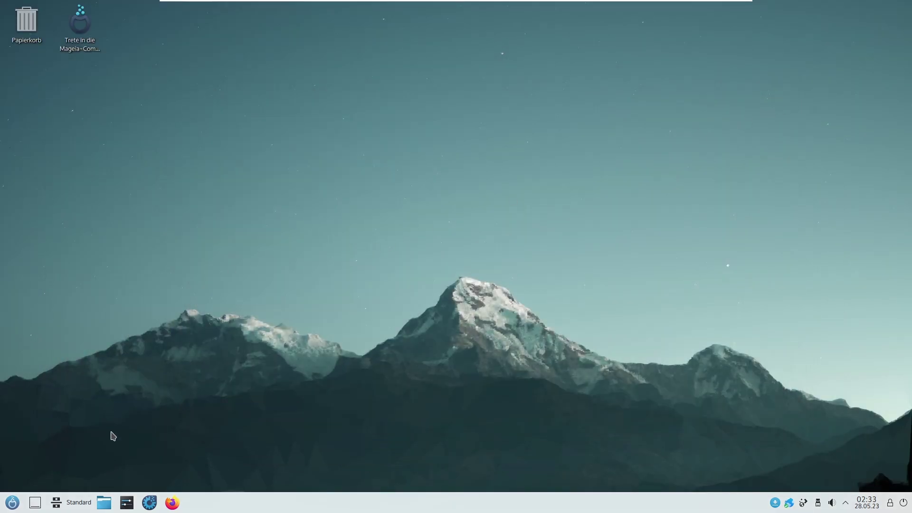
click(150, 502)
text(********)
key(Return)
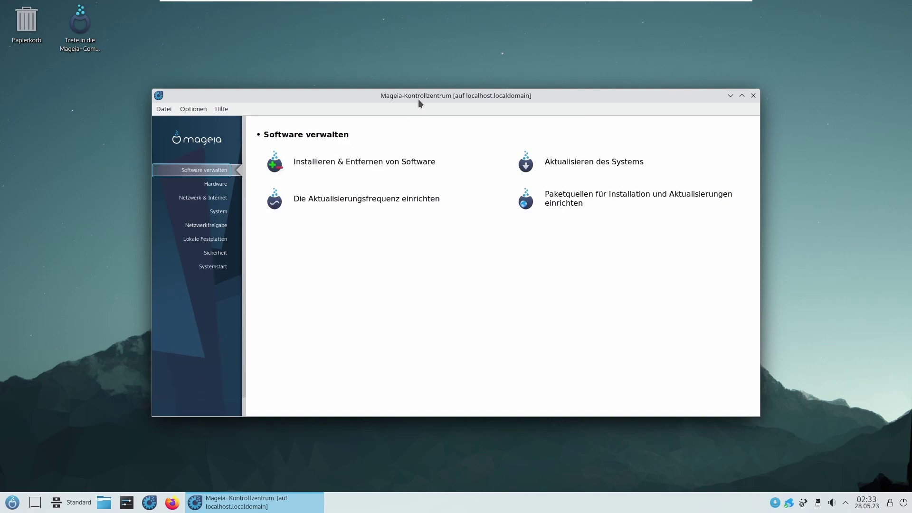
double_click(420, 101)
Step: Open Netzwerk-Zentrum and view wired traffic, lo interface statistics and active connections
click(62, 111)
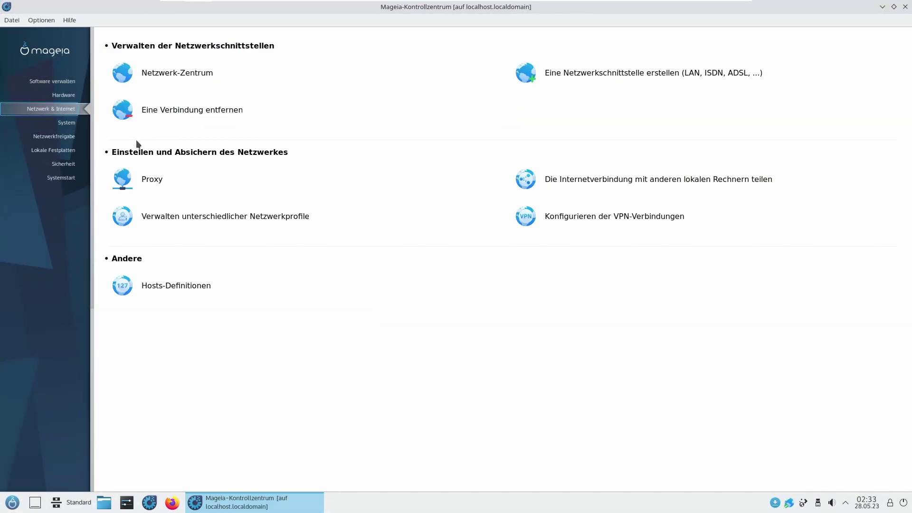
click(190, 73)
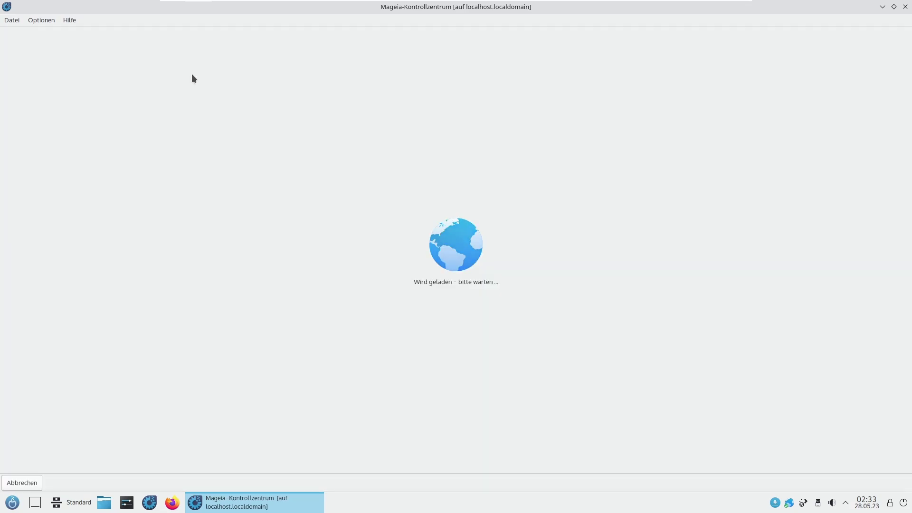
click(22, 79)
click(34, 87)
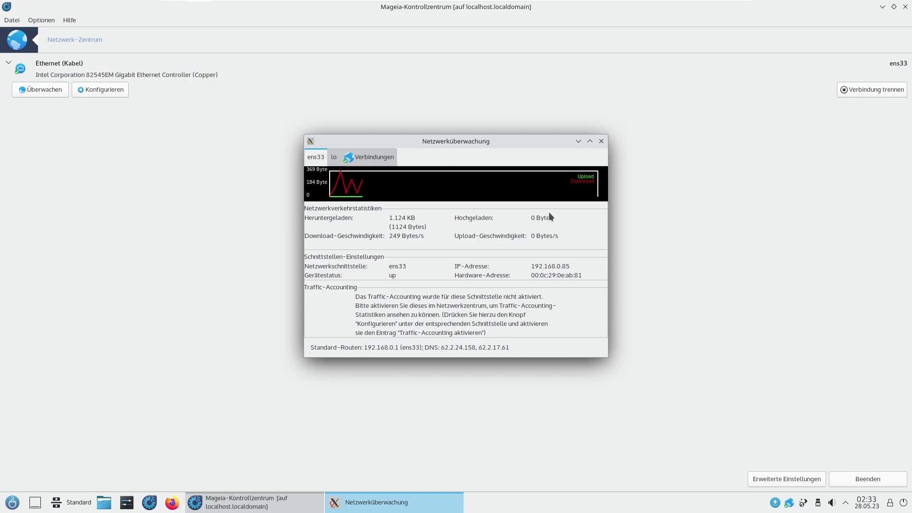
click(335, 158)
click(361, 157)
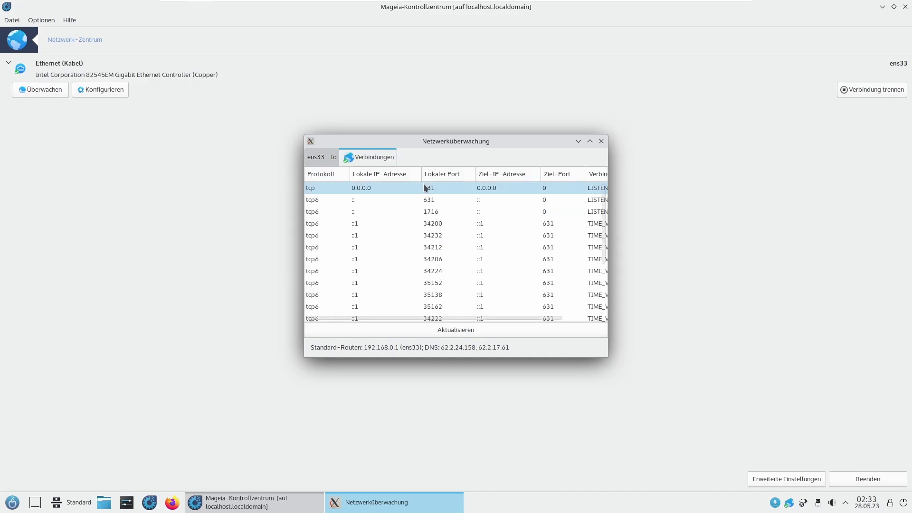
click(601, 141)
Step: Review the wired connection's IP settings, keeping automatic DHCP, and leave Netzwerk-Zentrum
click(101, 91)
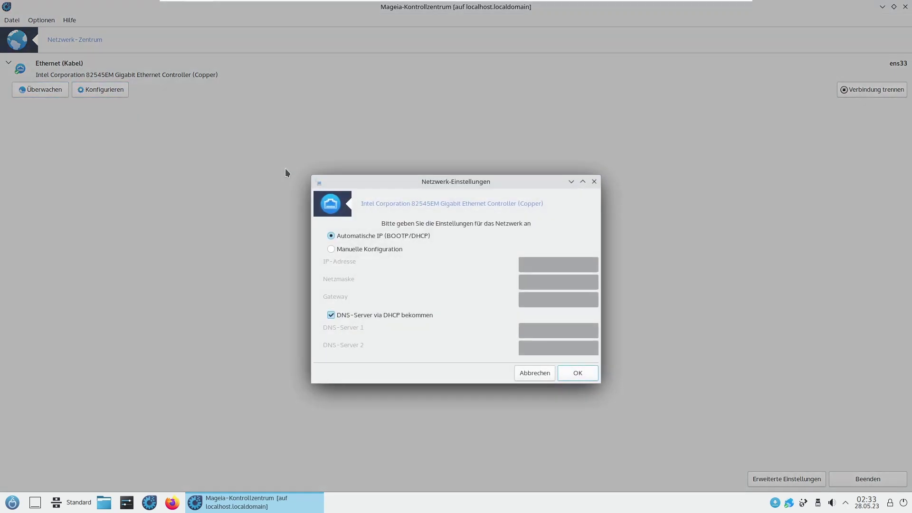
click(375, 247)
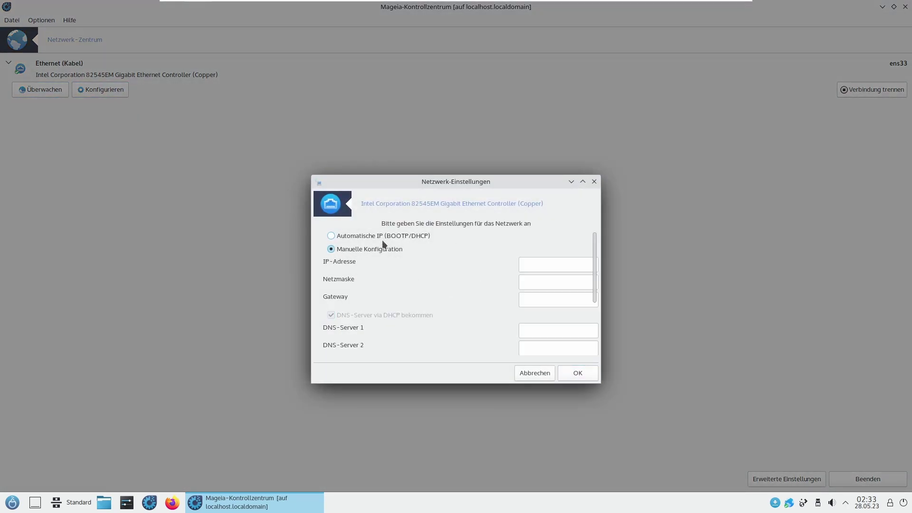
click(390, 237)
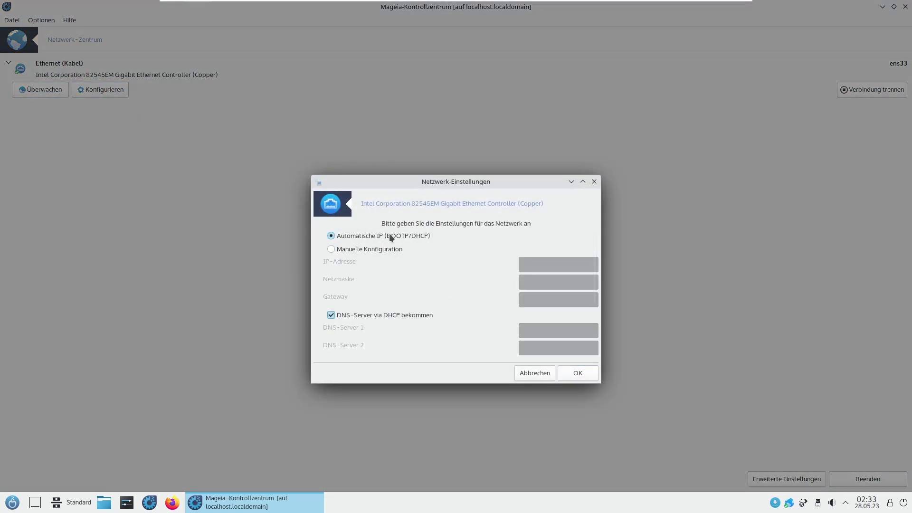
click(535, 372)
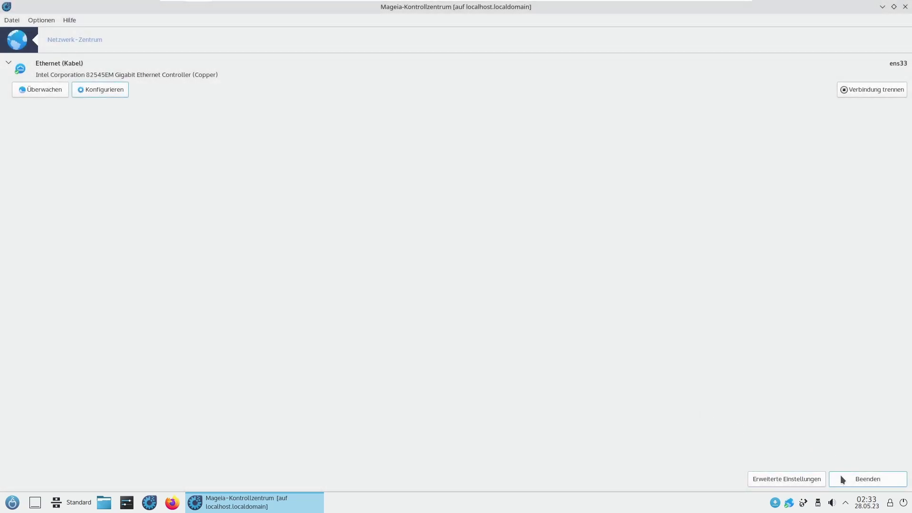
click(840, 478)
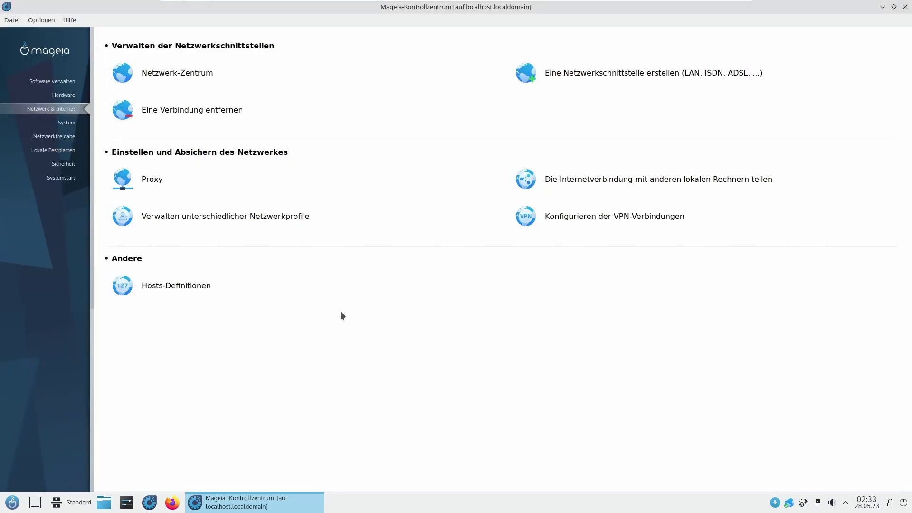
Step: Open System and review authentication options, keeping local file authentication
click(71, 123)
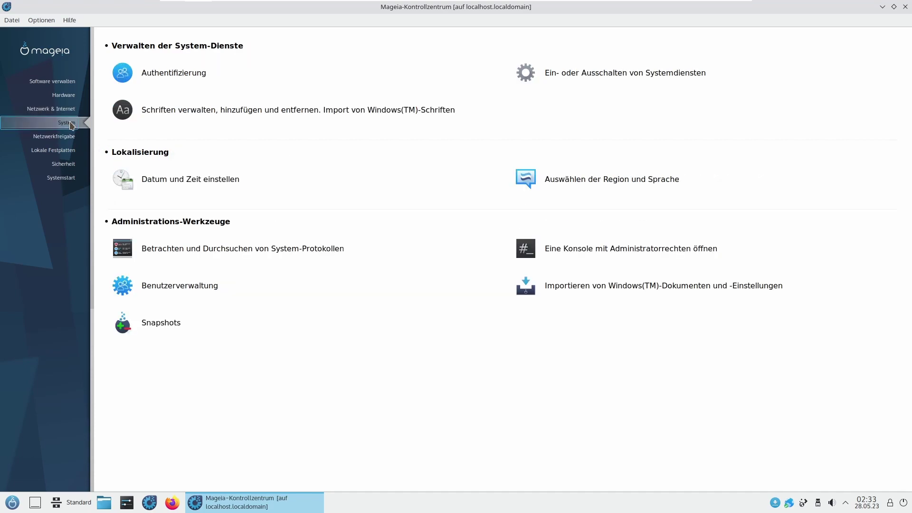
click(184, 74)
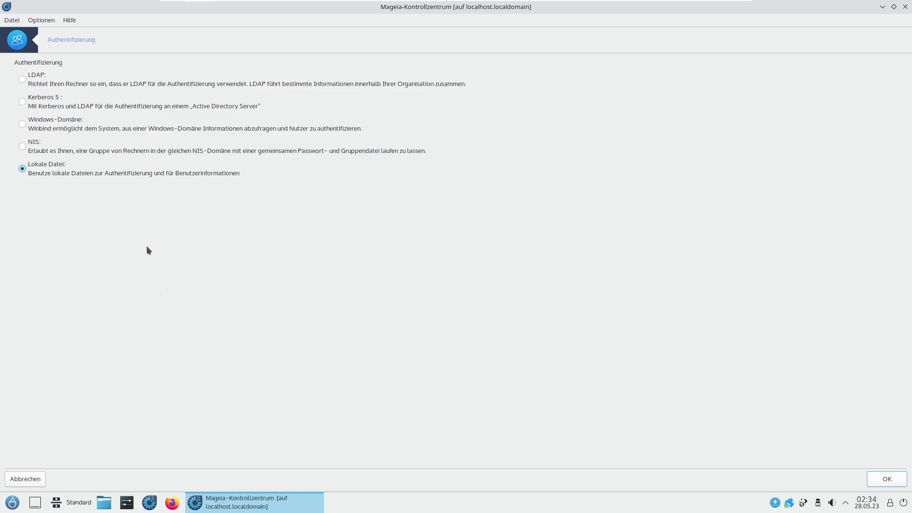
click(56, 127)
click(57, 174)
click(887, 479)
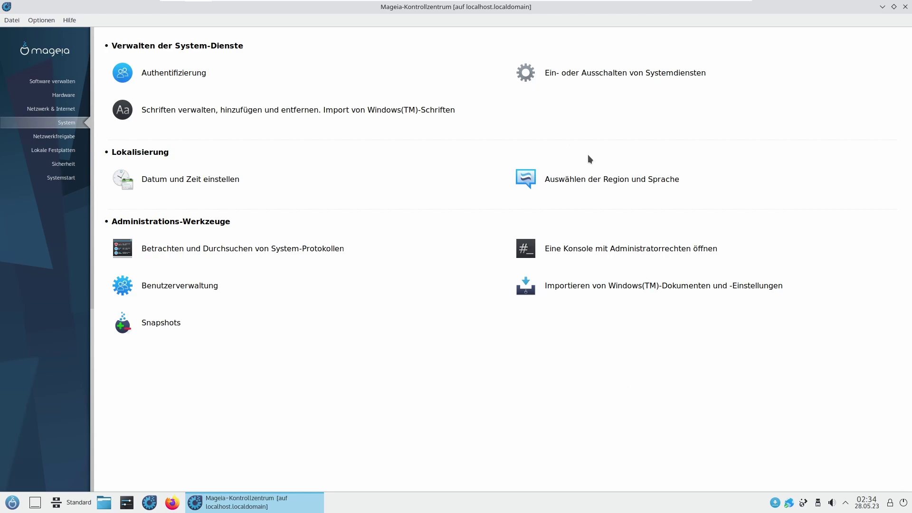
Step: Review the region and language settings and advanced encoding options without changes
click(605, 177)
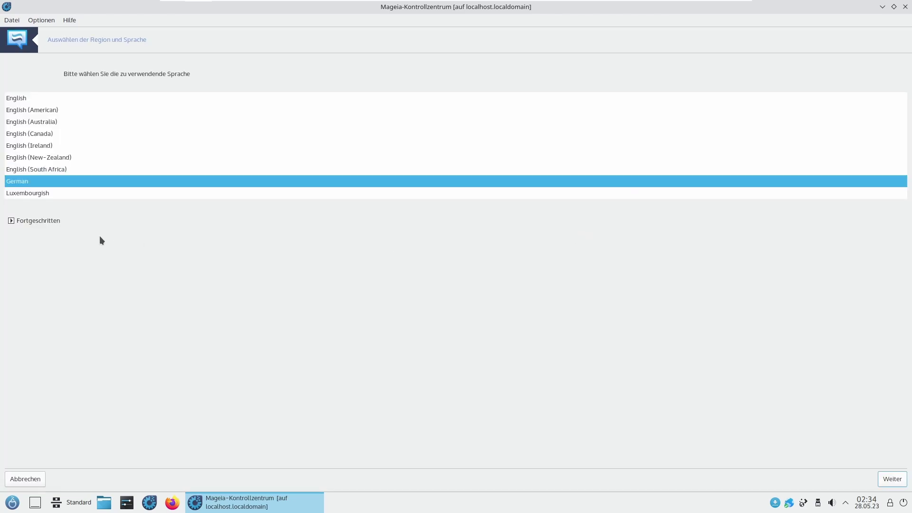
click(18, 220)
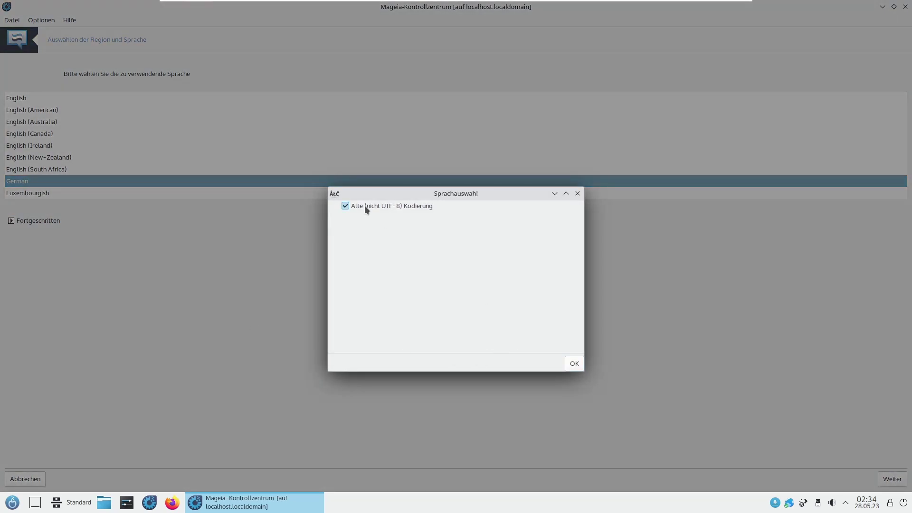
click(577, 194)
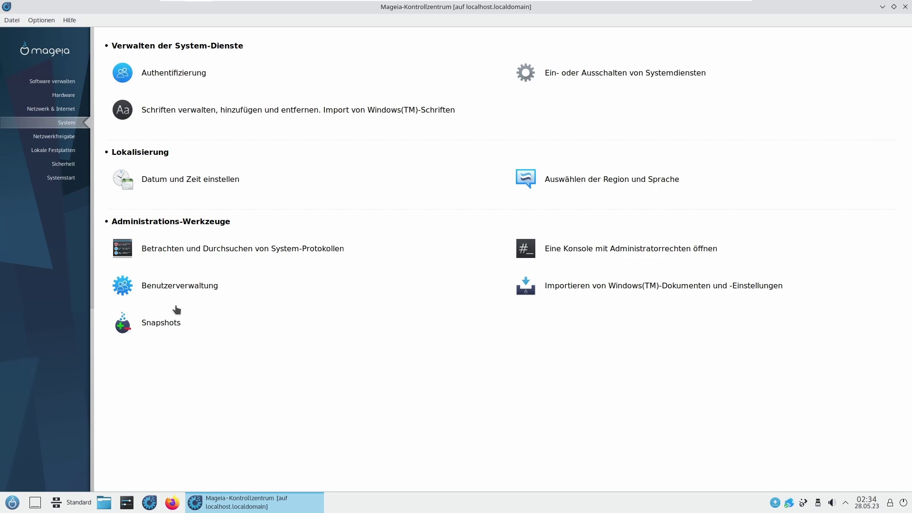
Step: Install draksnapshot along with its six required packages, including rsnapshot
click(153, 326)
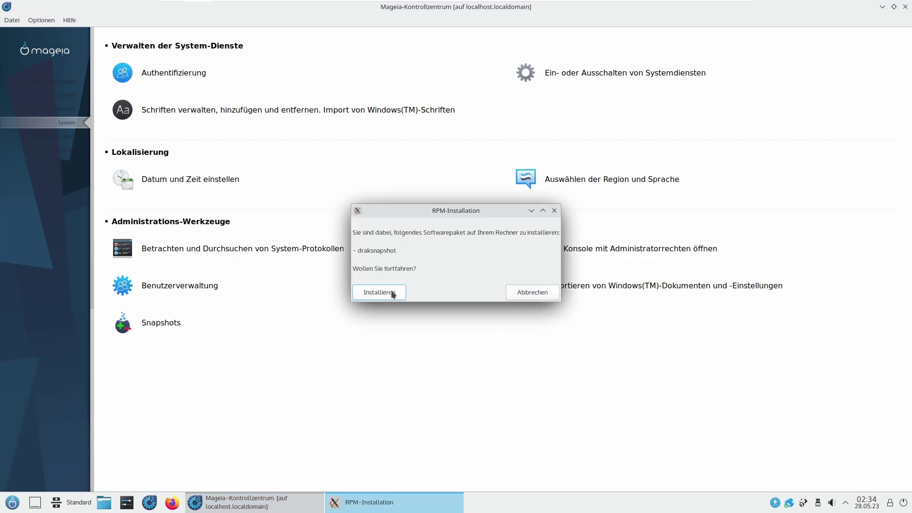
click(388, 294)
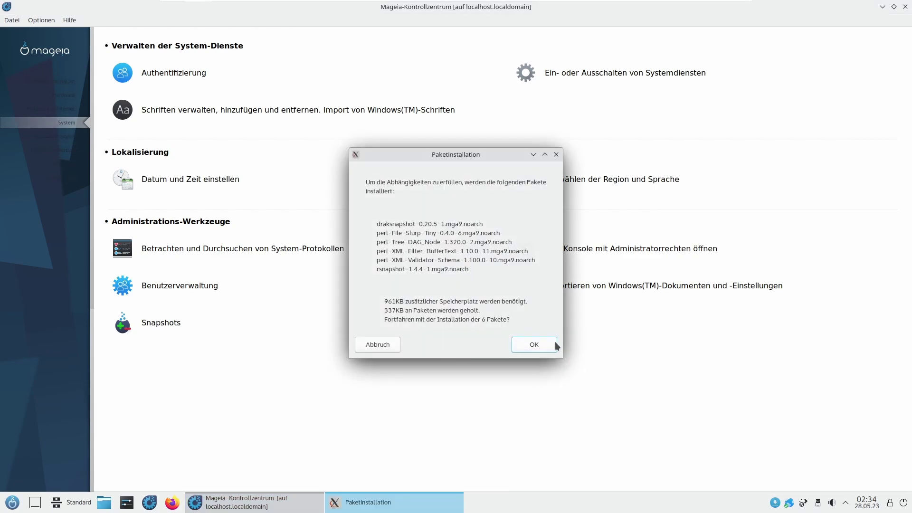
click(546, 344)
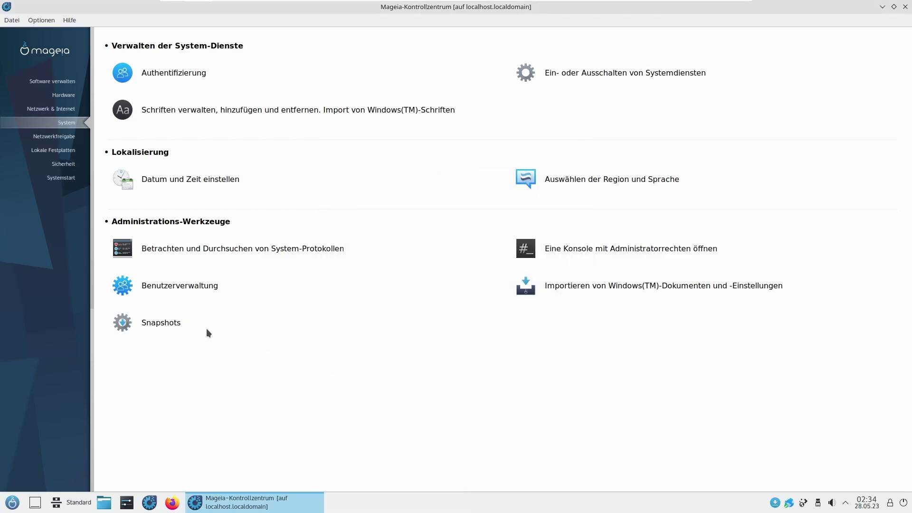
Step: Open the Snapshots settings, toggle backups on and off, and discard the settings
click(152, 323)
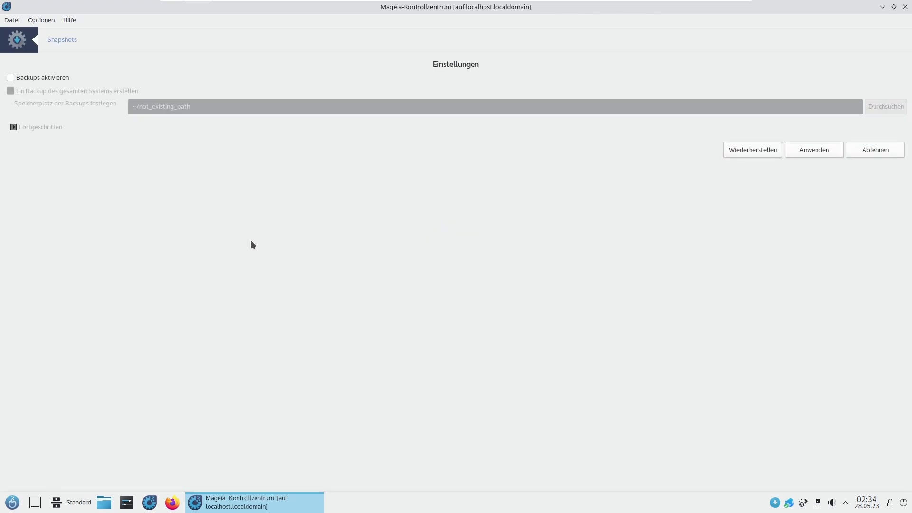
click(41, 80)
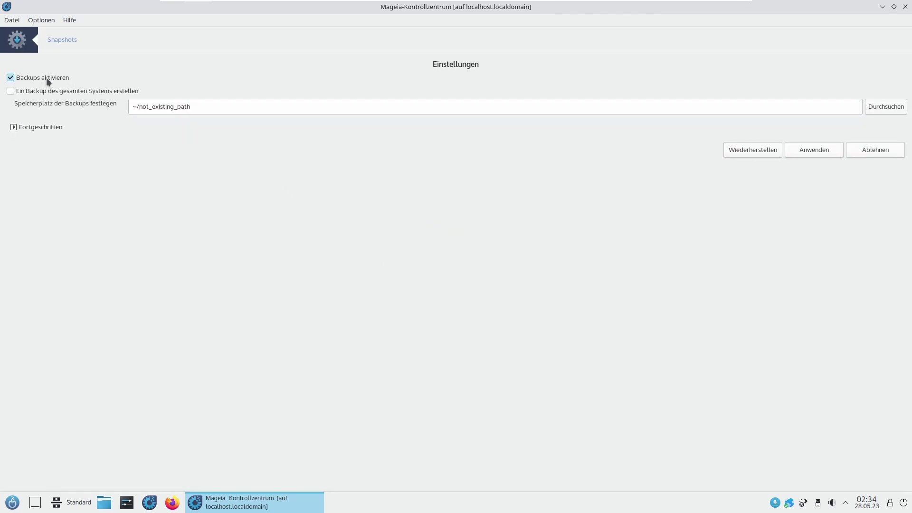
click(47, 77)
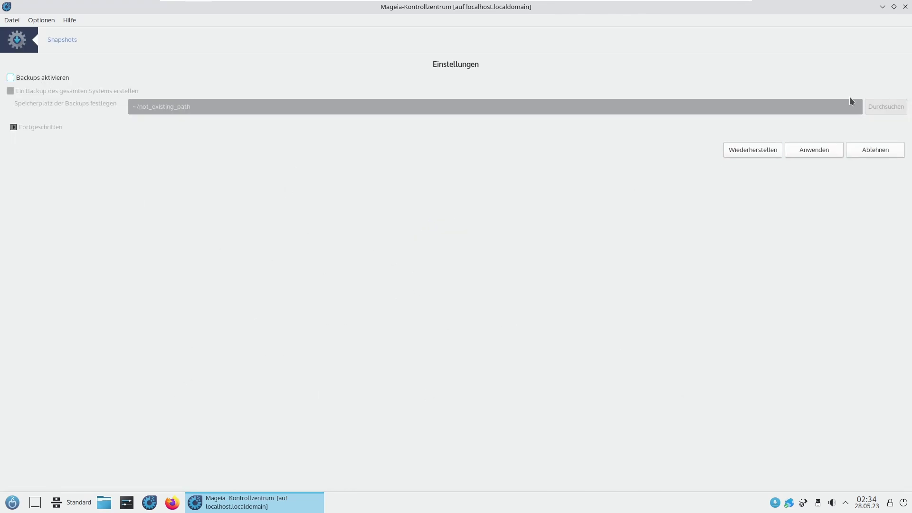
click(862, 149)
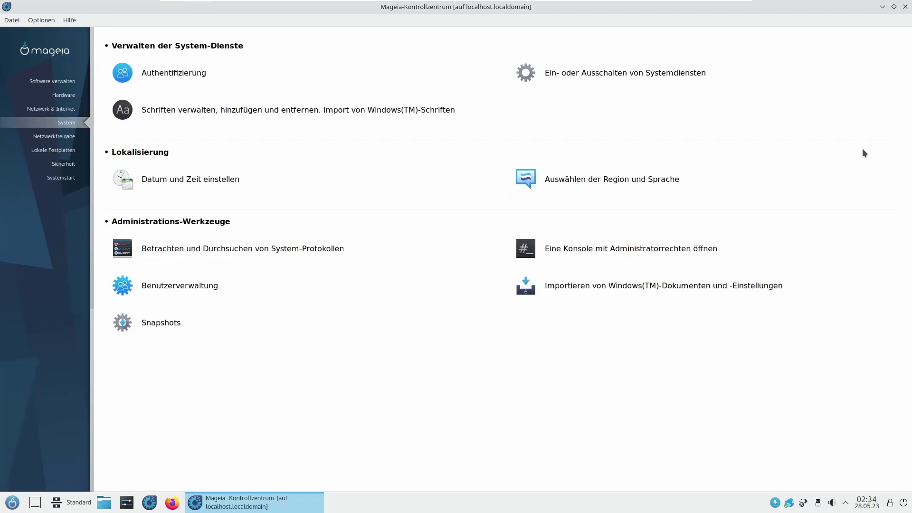
Step: Browse the Netzwerkfreigabe, Lokale Festplatten and Sicherheit tool pages
click(67, 141)
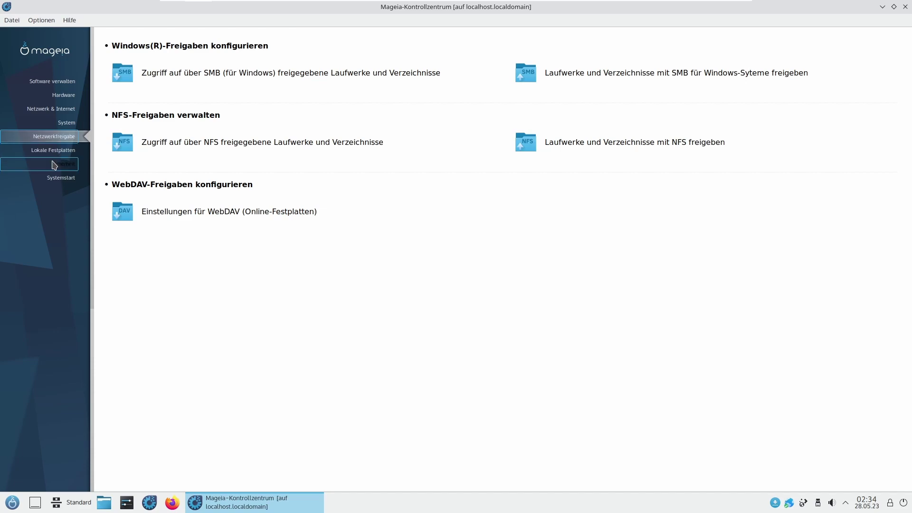
click(62, 151)
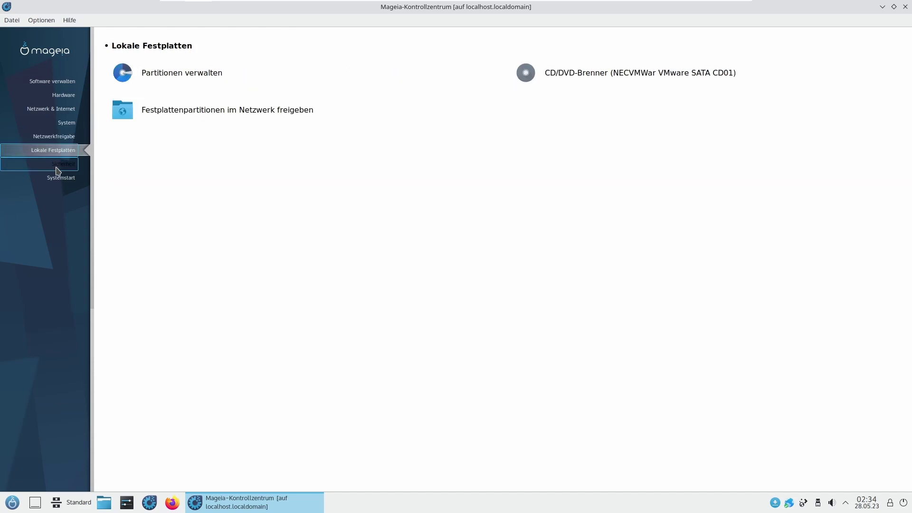
click(56, 166)
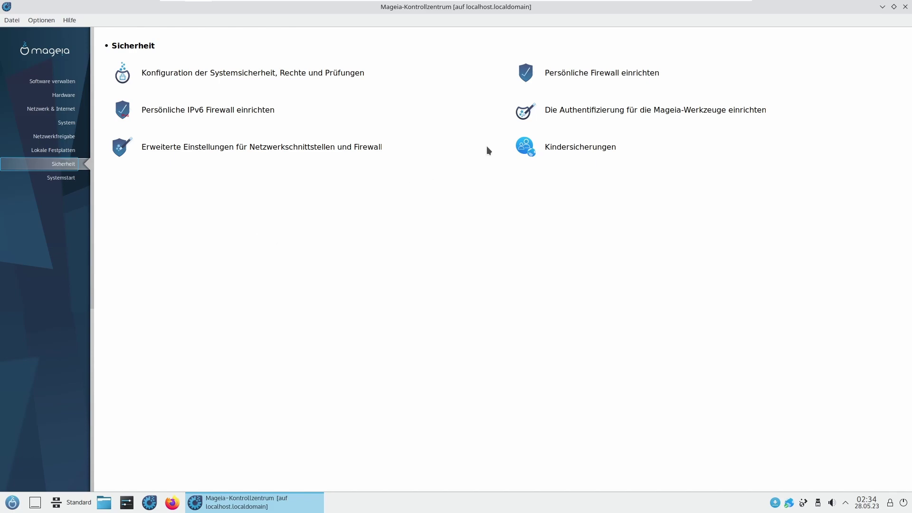
Step: Step through the Persönliche Firewall setup and its advanced port options, then cancel without saving
click(534, 77)
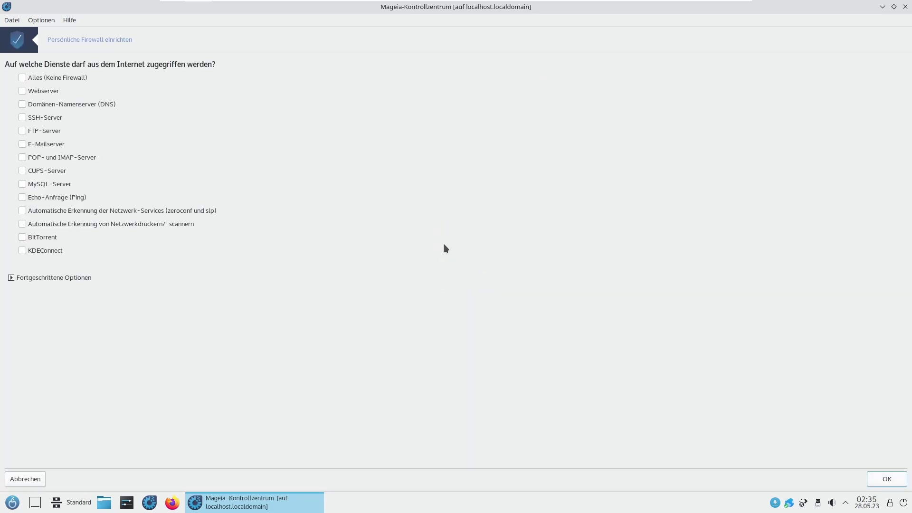
click(66, 284)
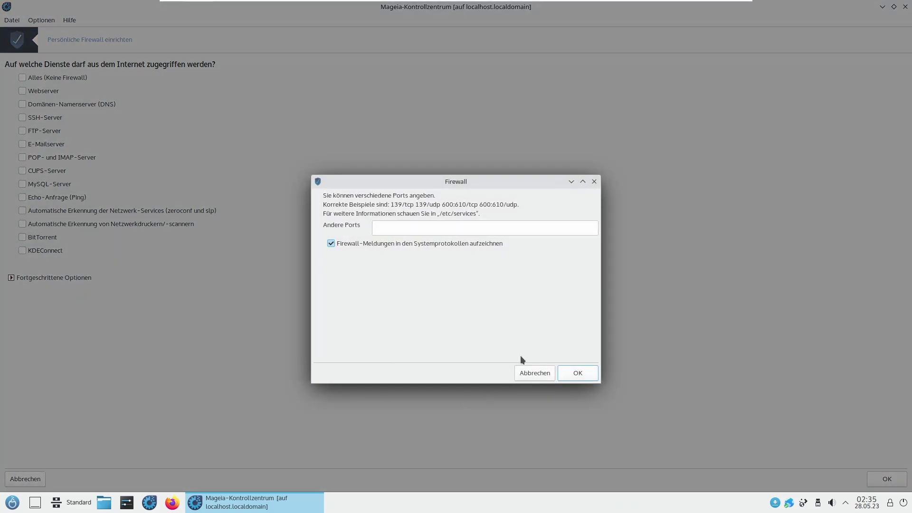
click(537, 375)
click(885, 477)
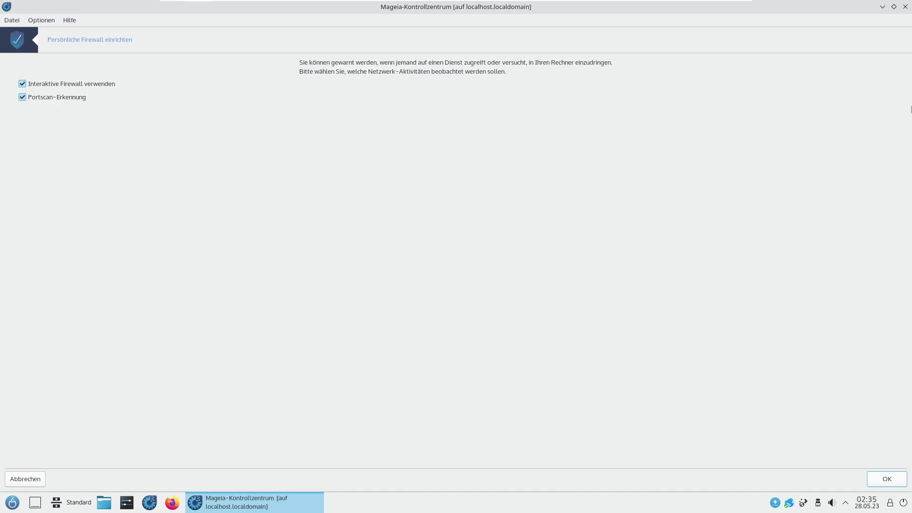
click(15, 479)
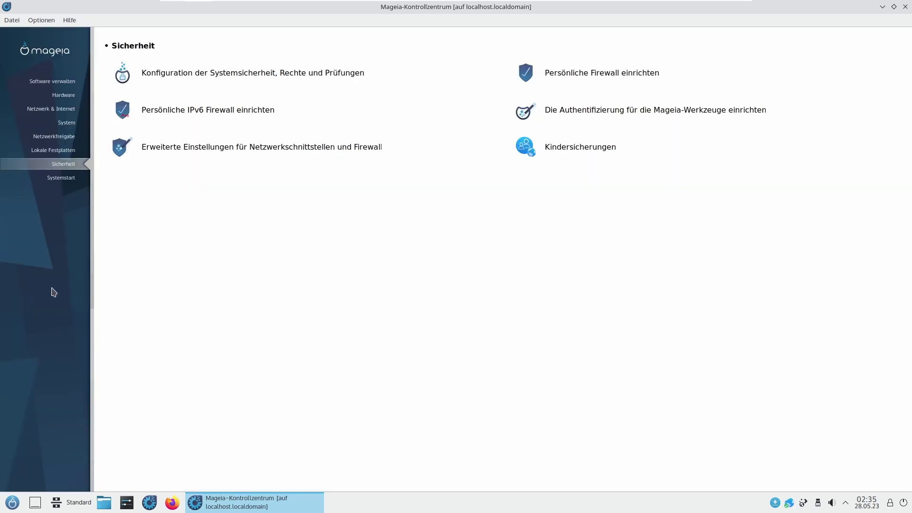
Step: Enable autologin into the Plasma(X11) session for the default user, then open Bootmanager einrichten
click(66, 183)
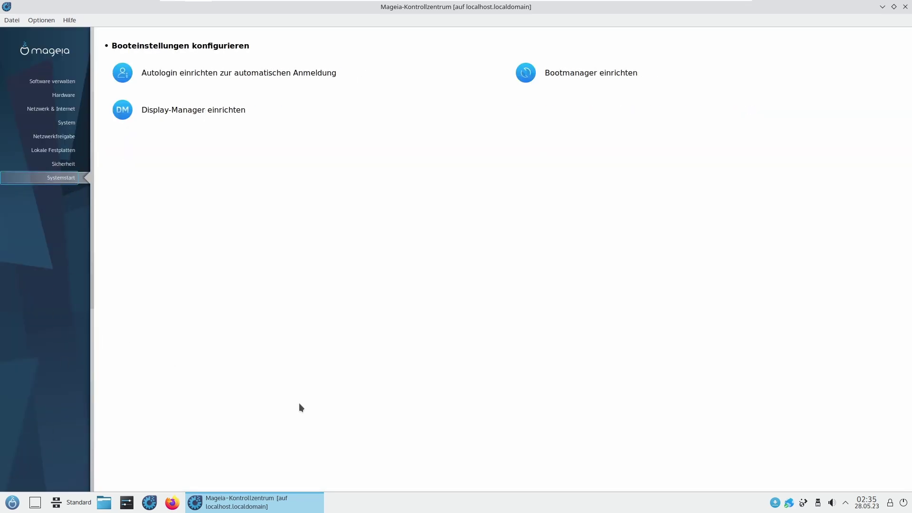
click(233, 75)
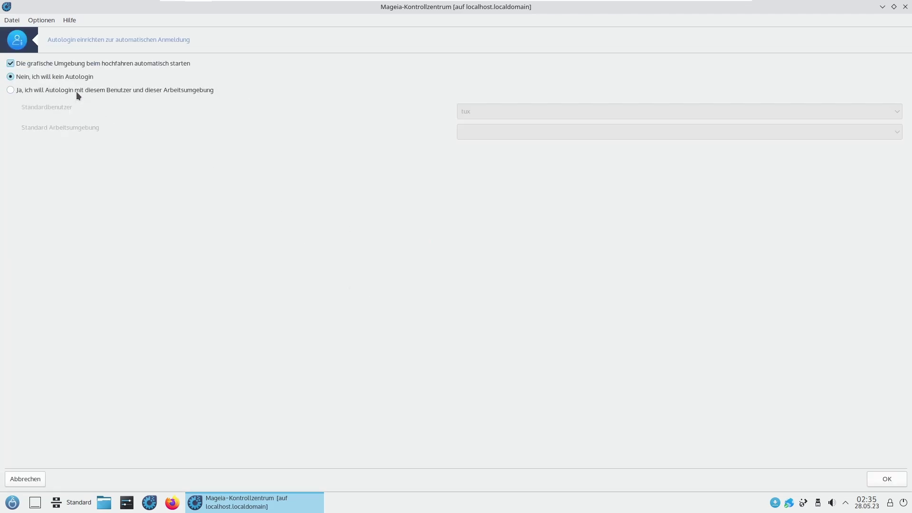
click(48, 86)
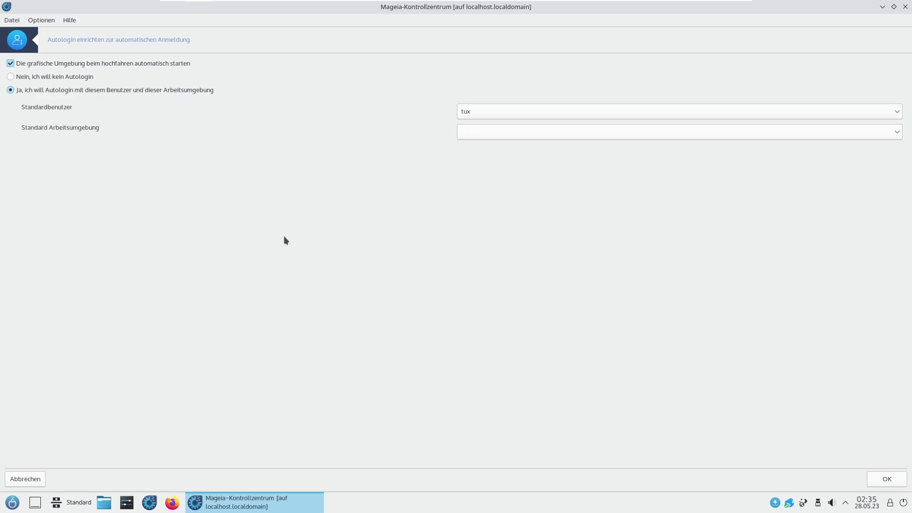
click(505, 128)
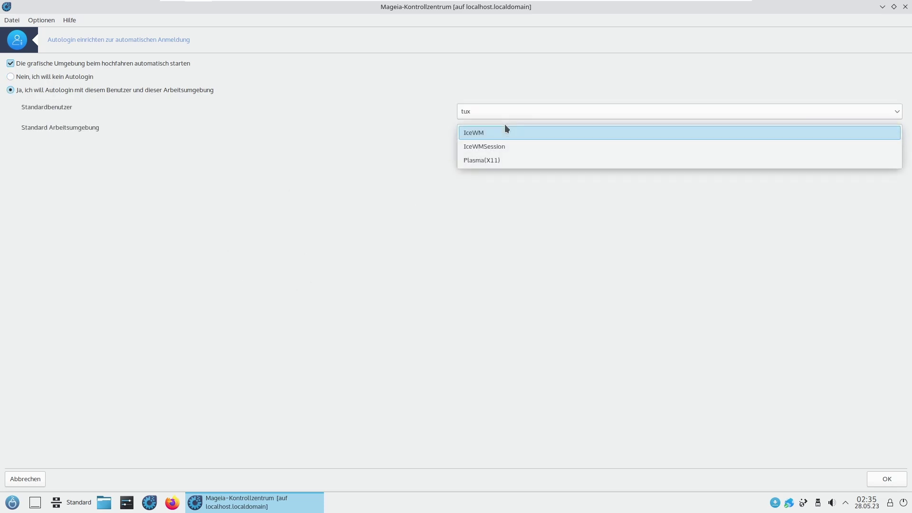
click(503, 160)
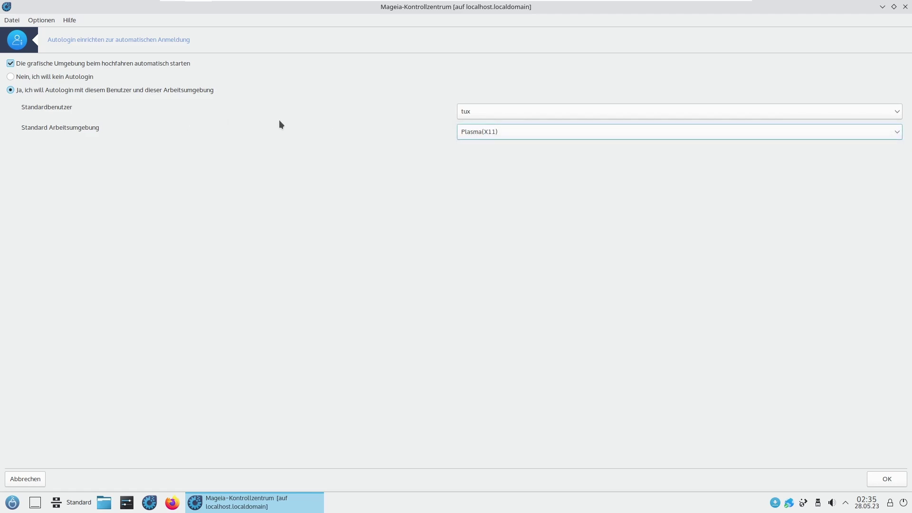
click(456, 107)
click(465, 107)
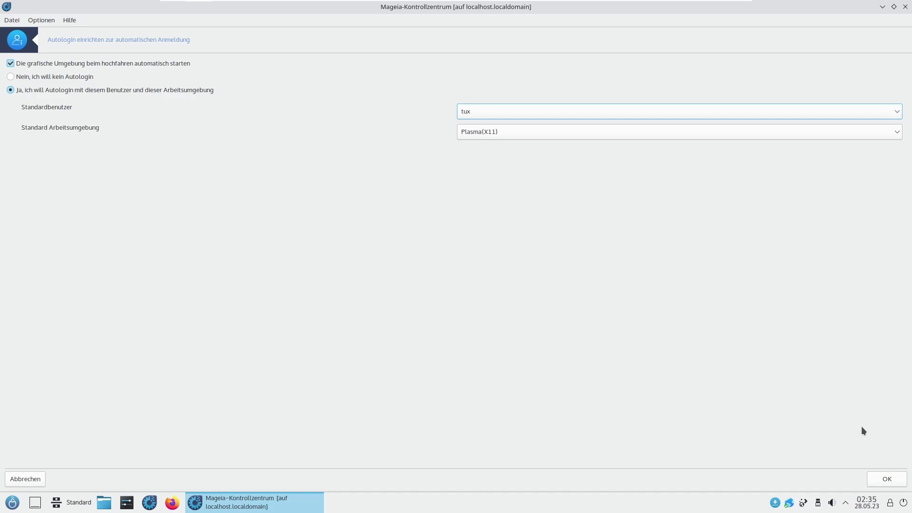
click(896, 478)
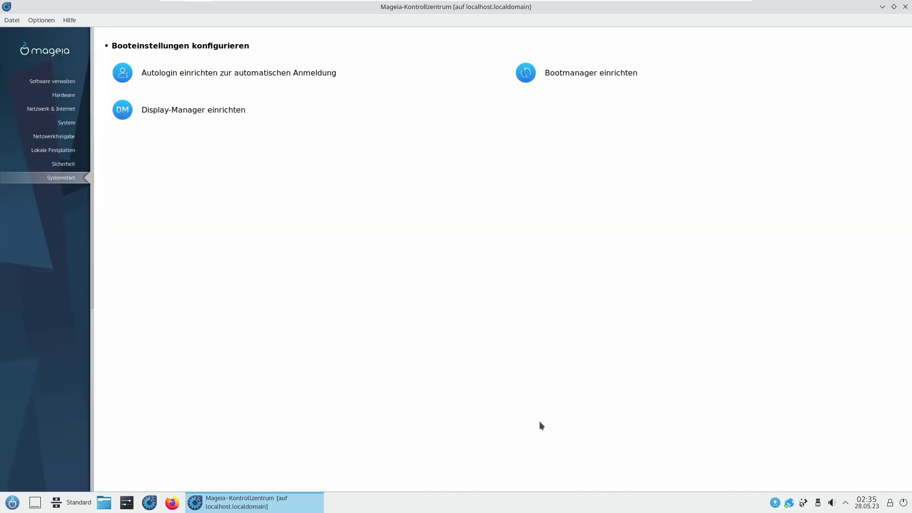
click(569, 75)
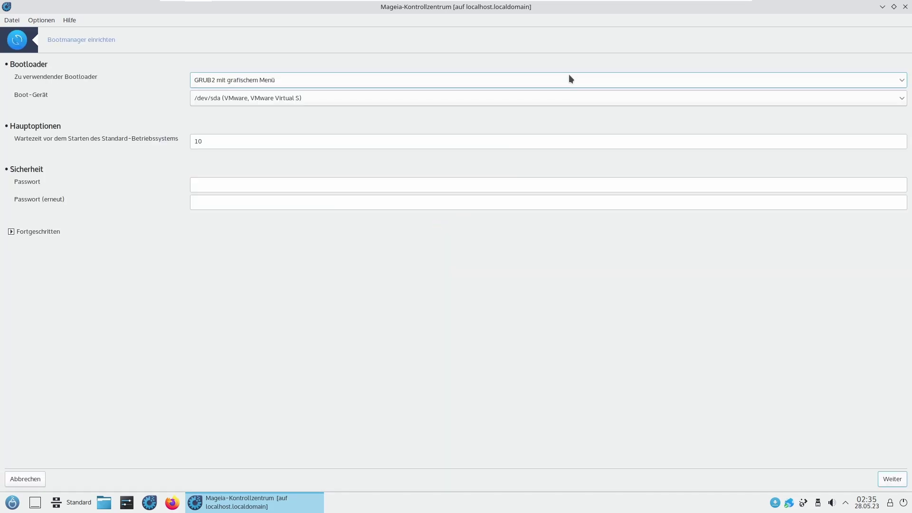
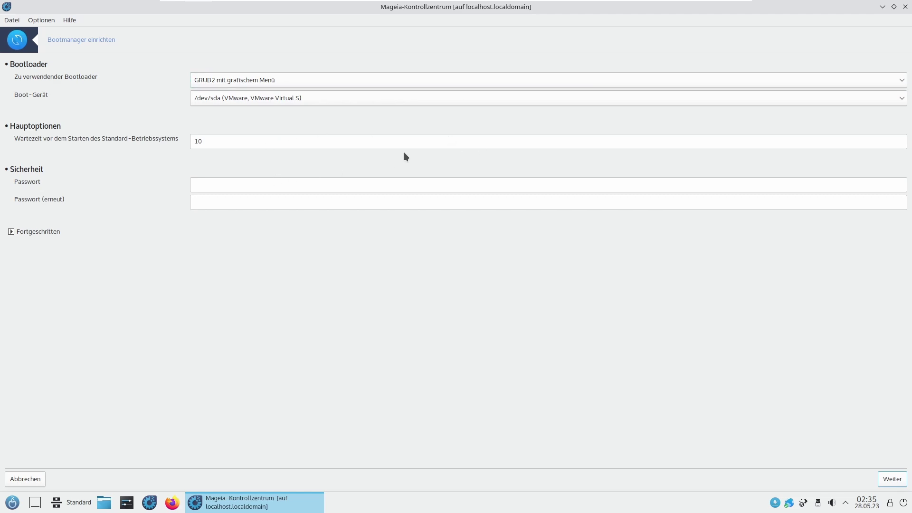
Step: Raise the boot menu delay from 10 to 30 seconds, keeping GRUB2 mit grafischem Menü as bootloader
drag(204, 141, 149, 141)
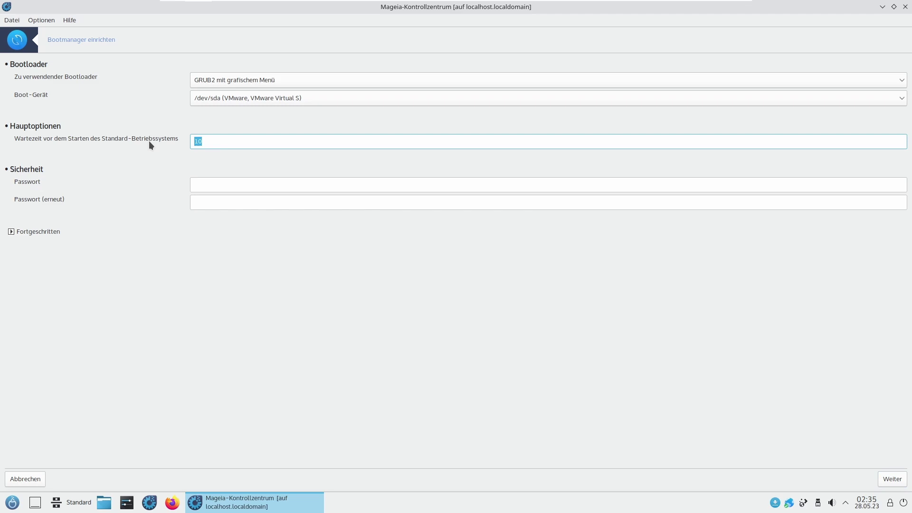
text(30)
click(269, 81)
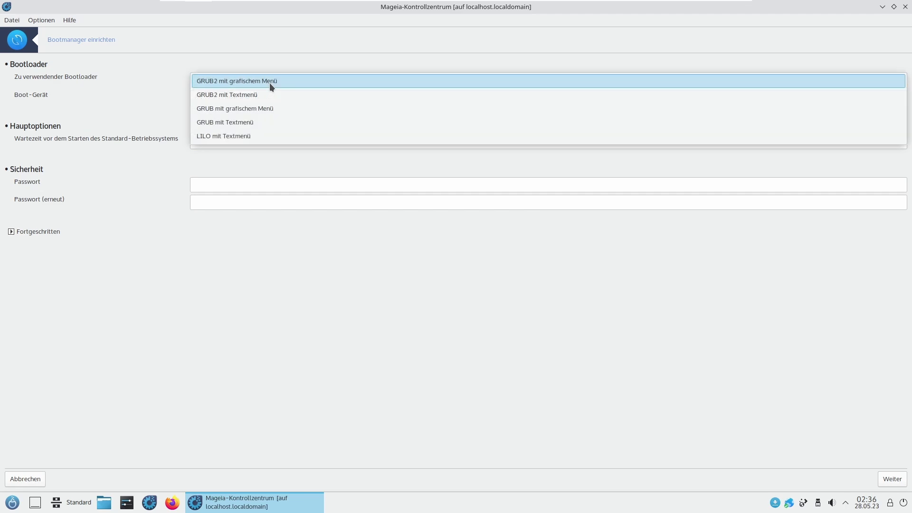
click(307, 172)
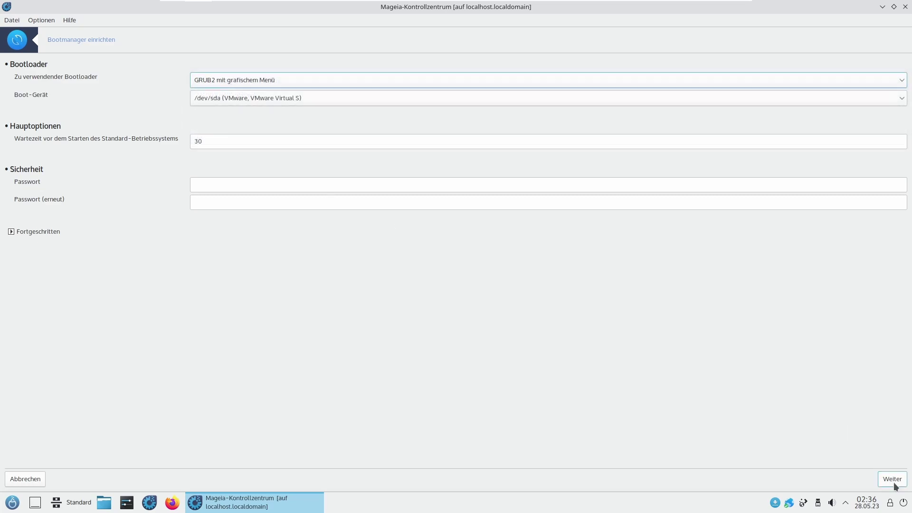
click(891, 480)
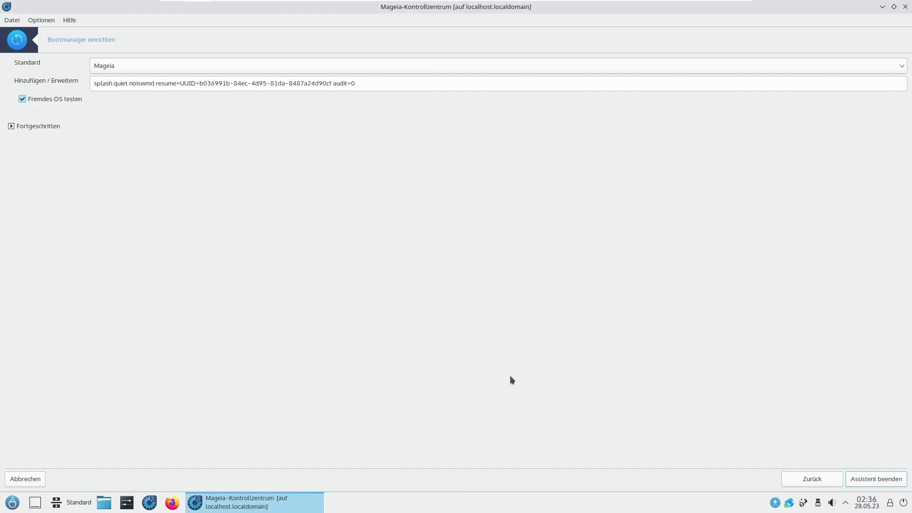
Step: Keep Mageia as the default boot entry, discard the advanced video mode options, and finish the wizard
click(138, 65)
click(138, 67)
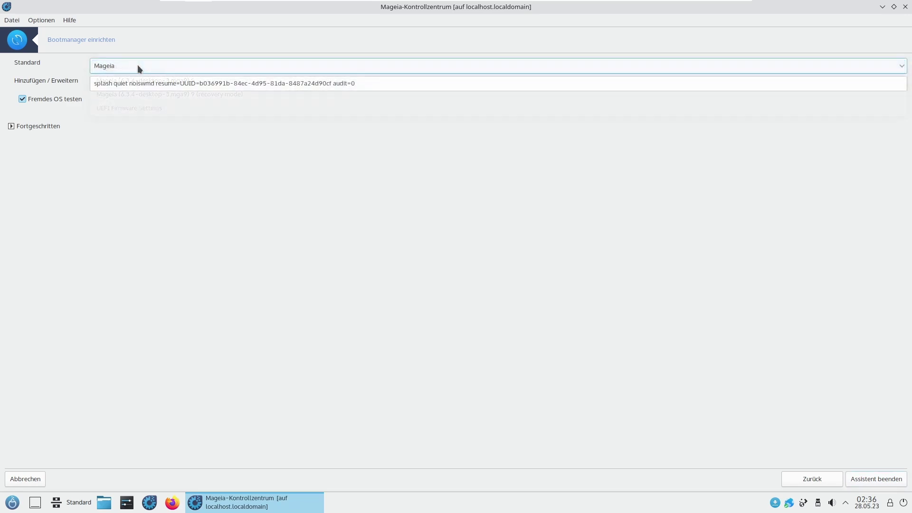
click(47, 125)
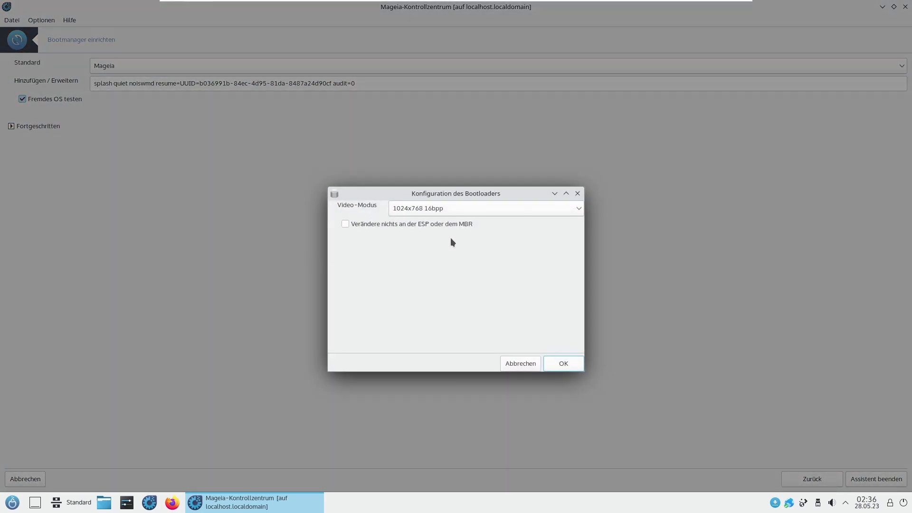
click(469, 213)
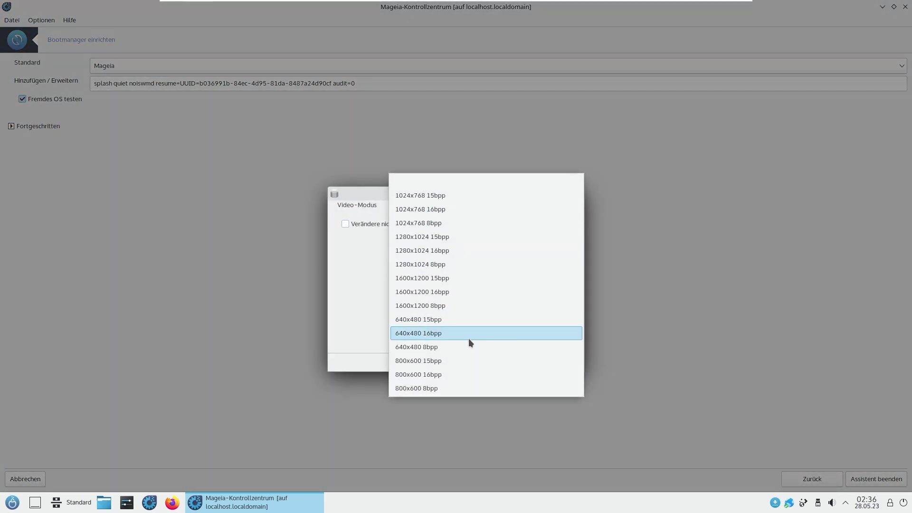
click(378, 302)
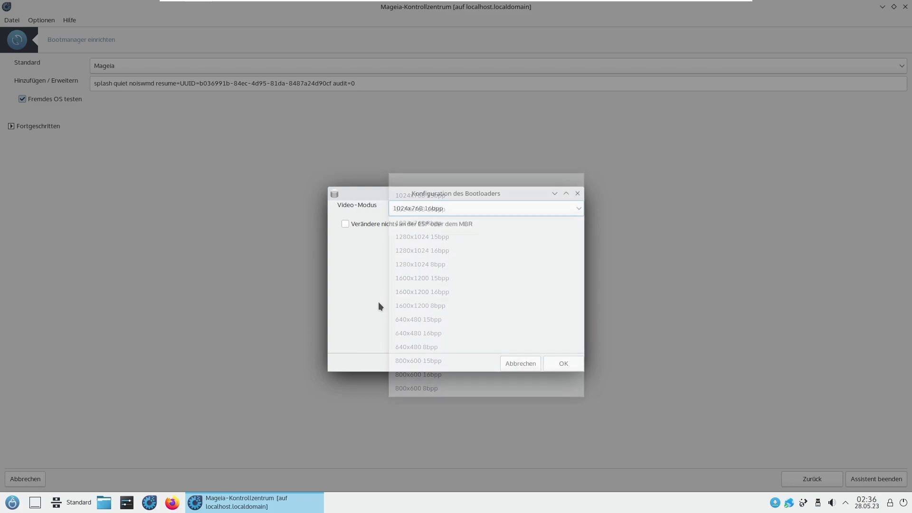
click(530, 365)
click(851, 474)
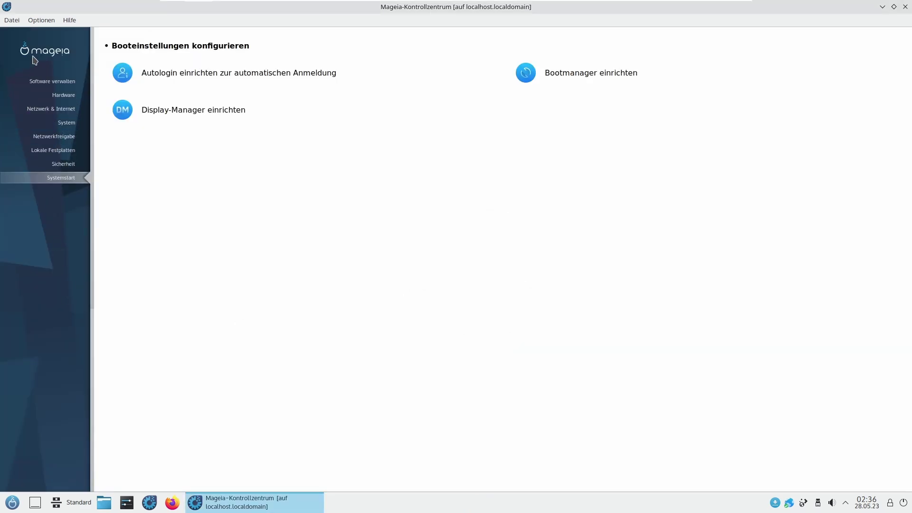
Step: Browse the categories from Software verwalten through Sicherheit back to Systemstart, then close the control center
click(60, 79)
click(62, 95)
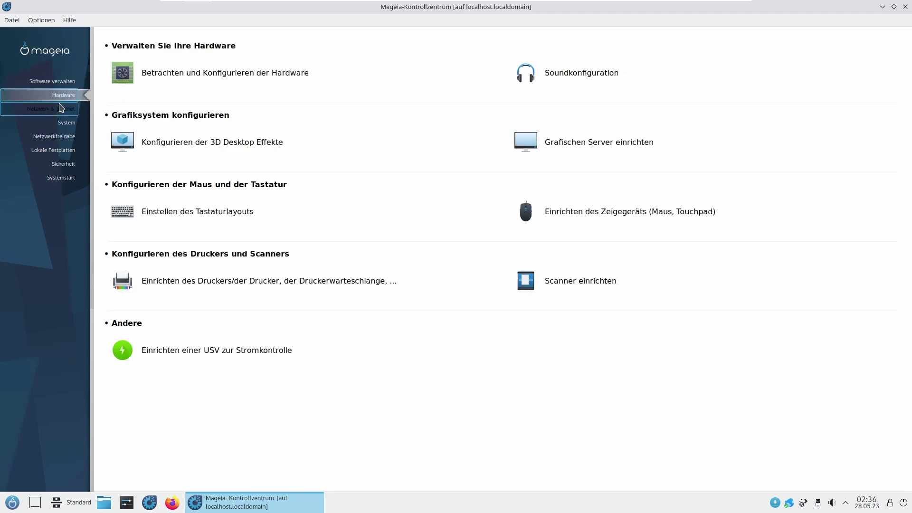
click(61, 109)
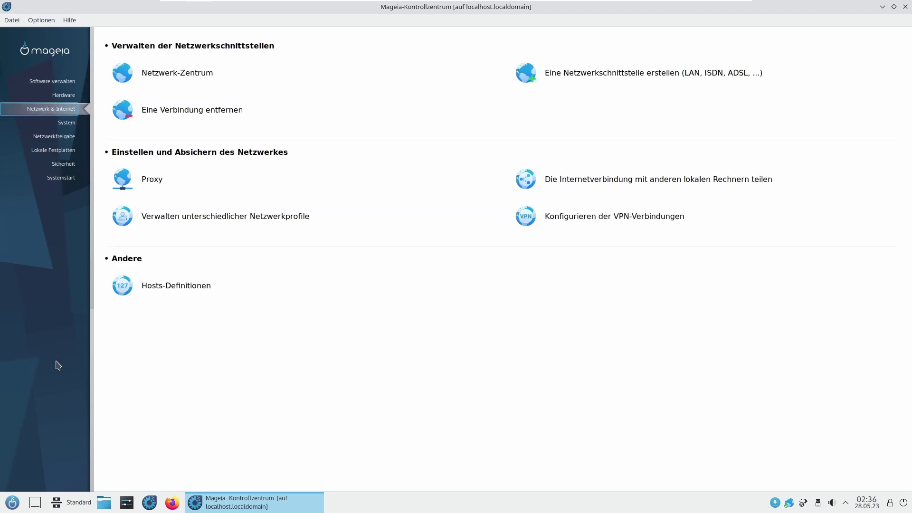
click(71, 126)
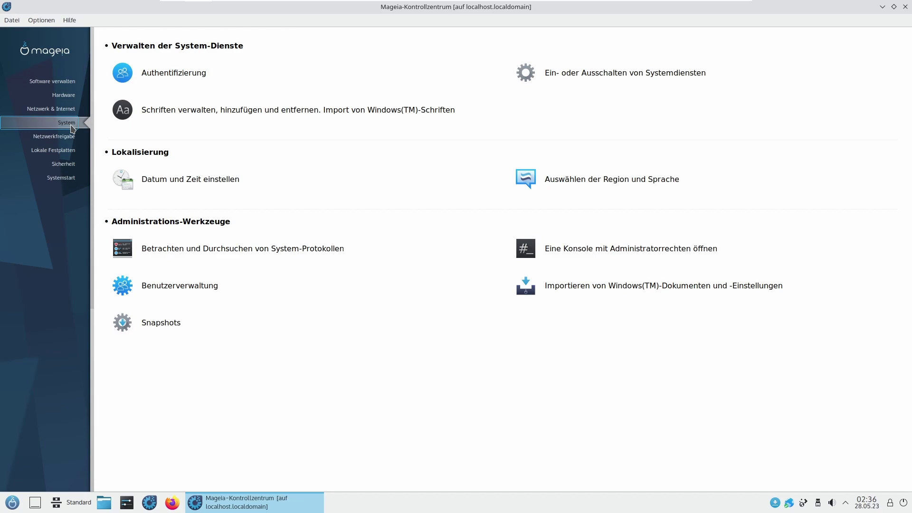
click(72, 137)
click(71, 150)
click(72, 165)
click(72, 177)
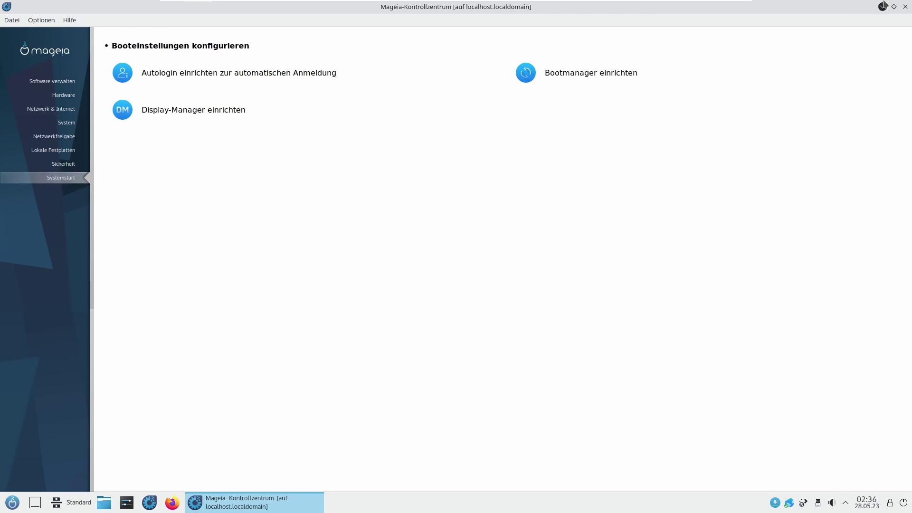
click(905, 6)
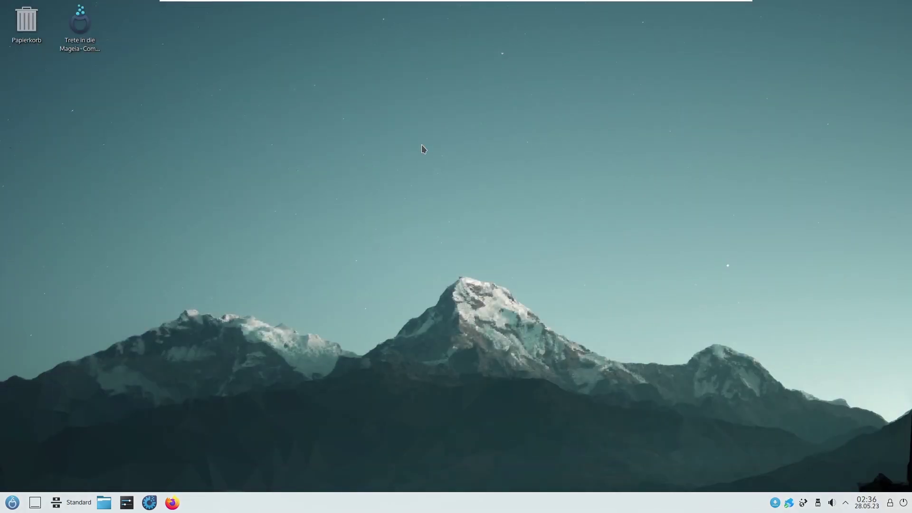
key(super)
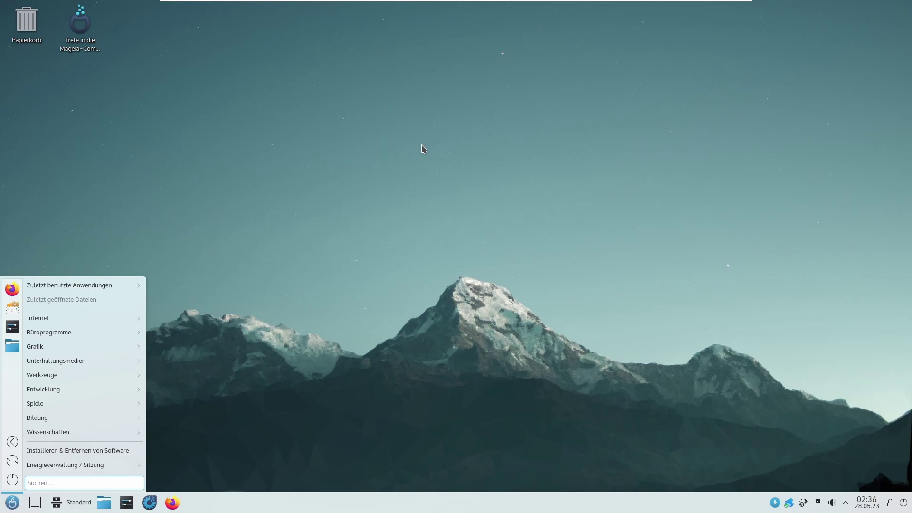
key(Escape)
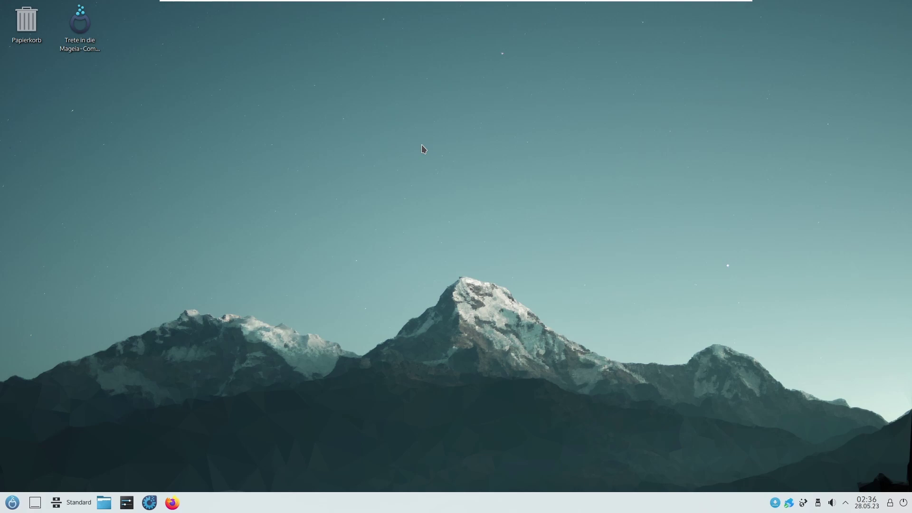
Step: Launch System Settings from the taskbar and maximize its window
click(127, 505)
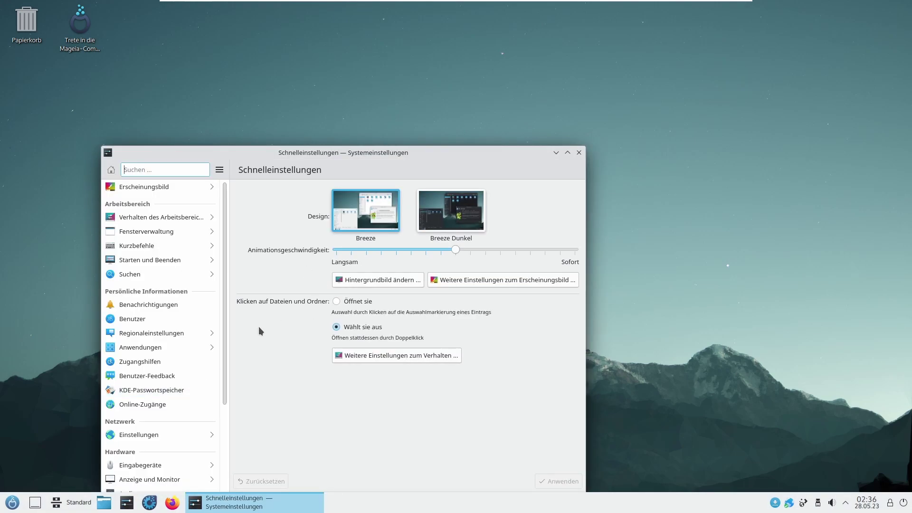
double_click(343, 152)
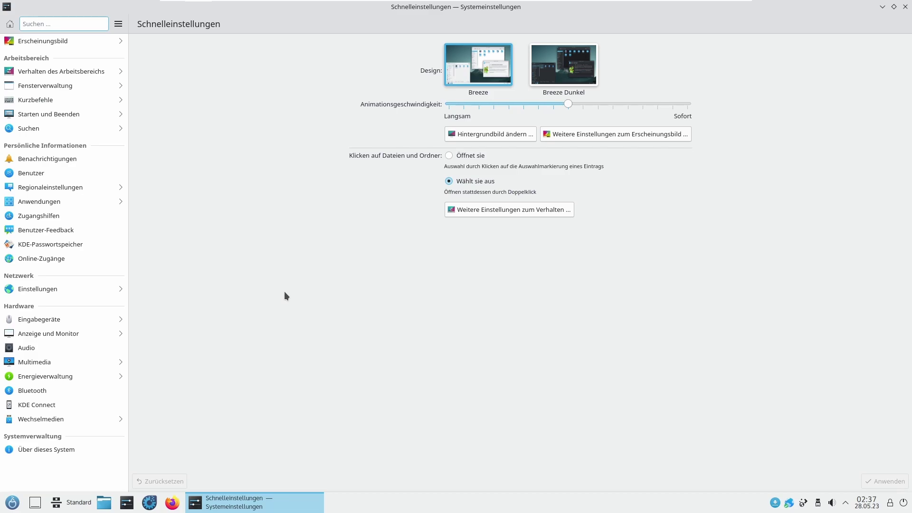
Step: On the Benutzer page, rename the account to 'linuxwindowsmachilfe' and make it a Systemverwalter
click(66, 172)
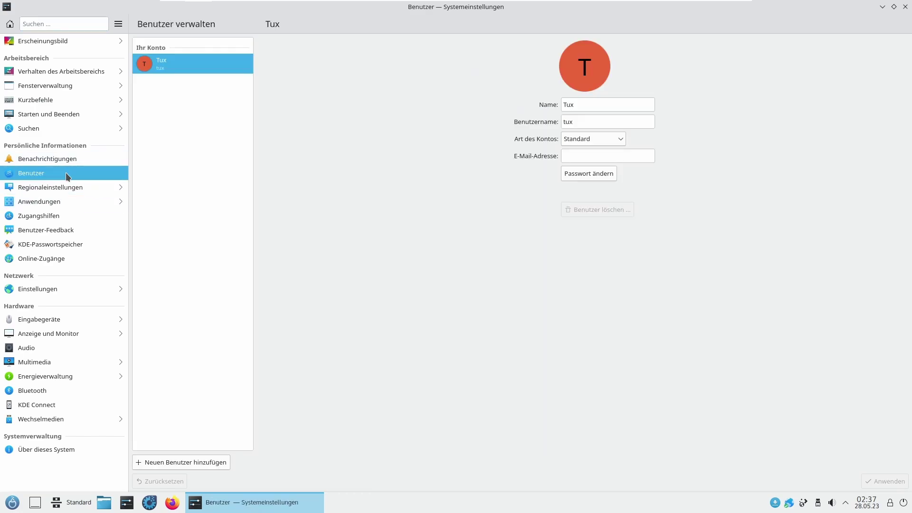
drag(620, 125, 466, 117)
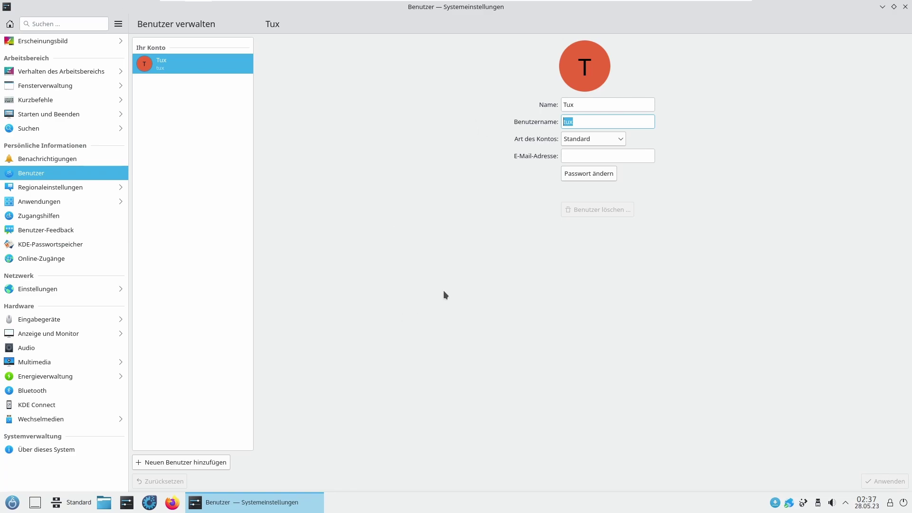
text(l)
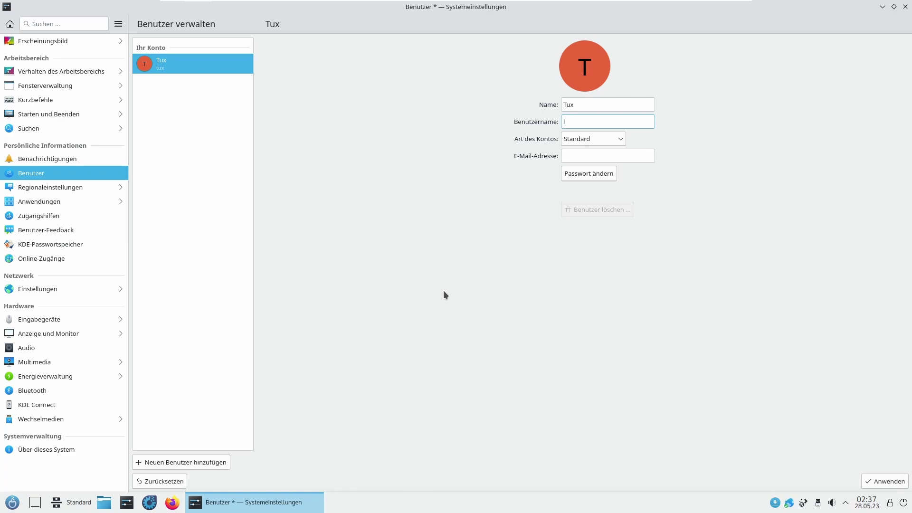
text(inuxwindowsmachilfe)
click(578, 139)
click(588, 165)
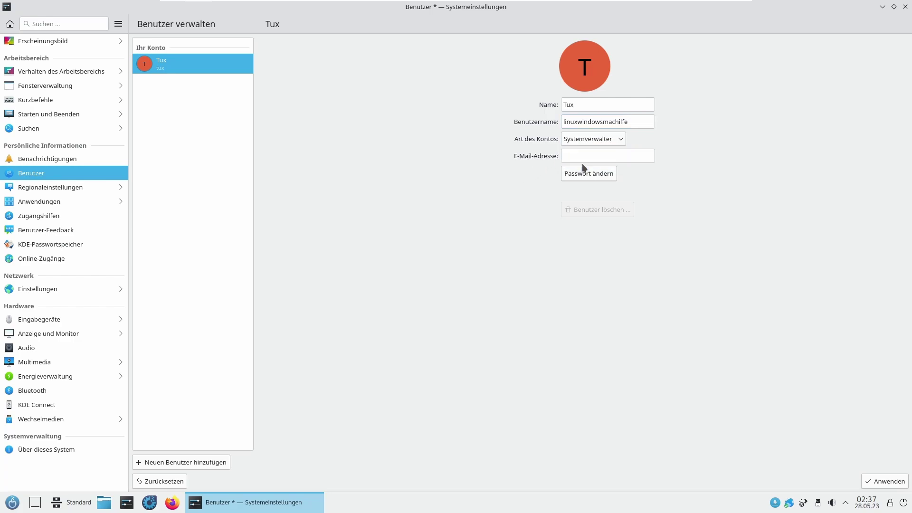
click(598, 160)
Step: Choose the hot-air balloon picture as the account's avatar
click(595, 82)
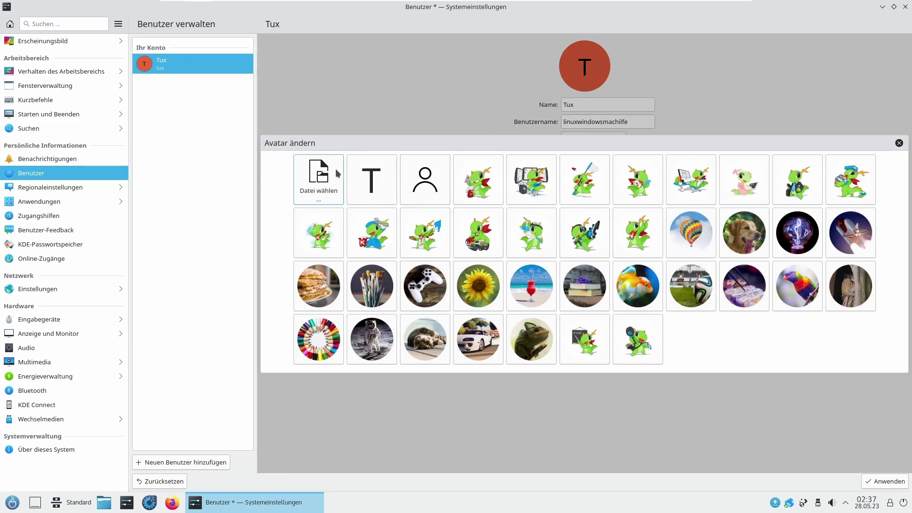
click(318, 186)
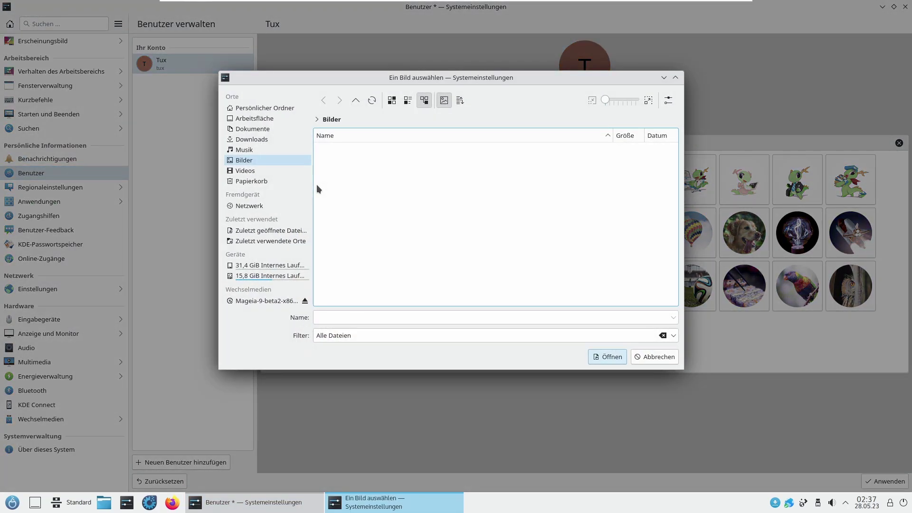
click(655, 357)
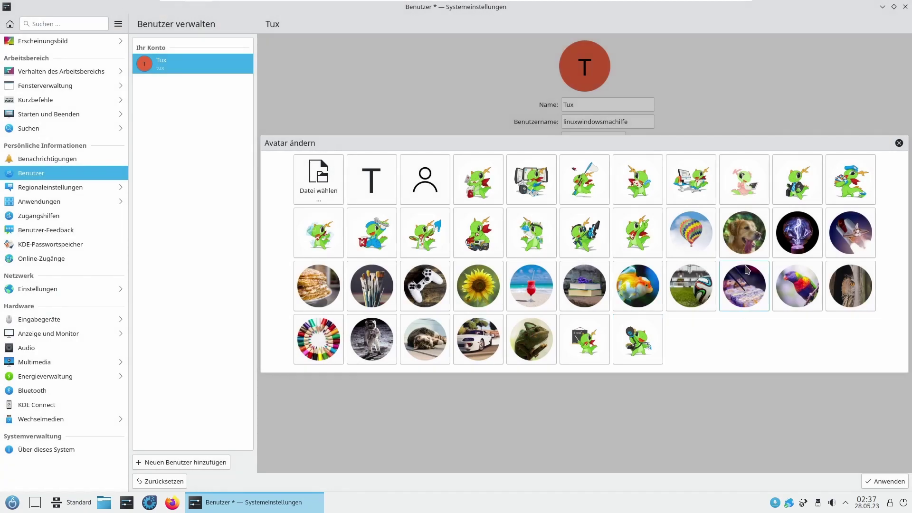
click(693, 244)
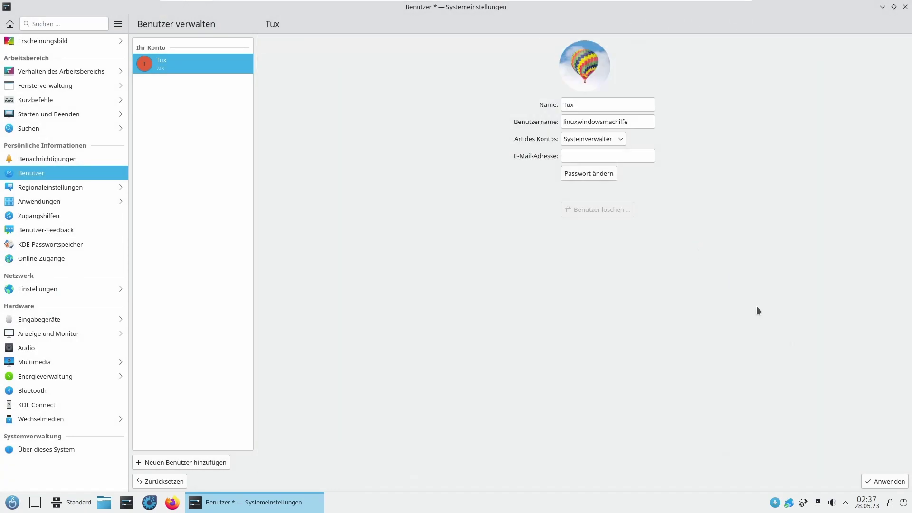
Step: Apply the account changes, authorize with the admin password, and retry saving after the error
click(884, 481)
text(********)
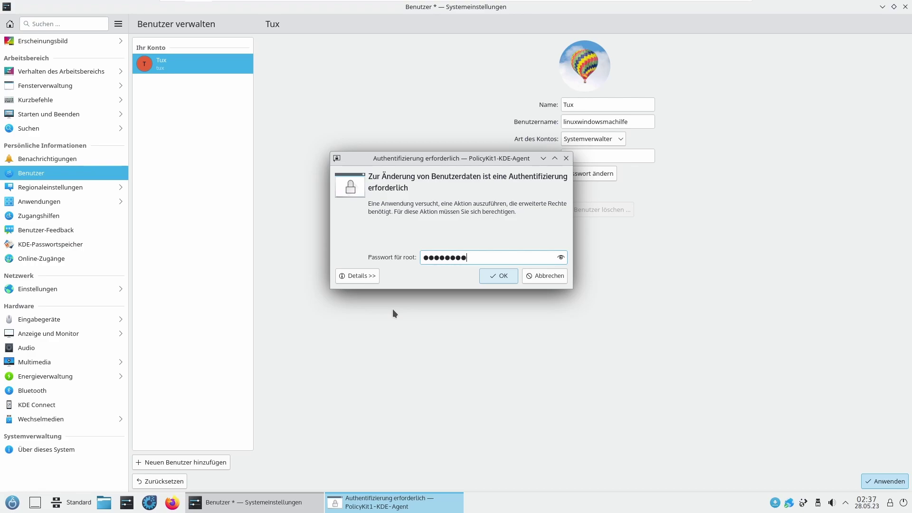
key(Return)
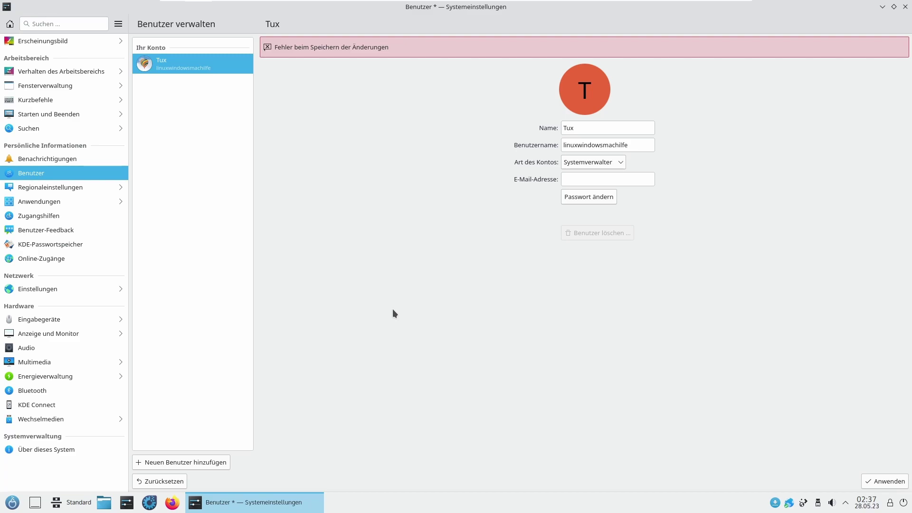
click(883, 481)
Step: Start a new user account with name 'test' and username 'tuxer'
click(178, 461)
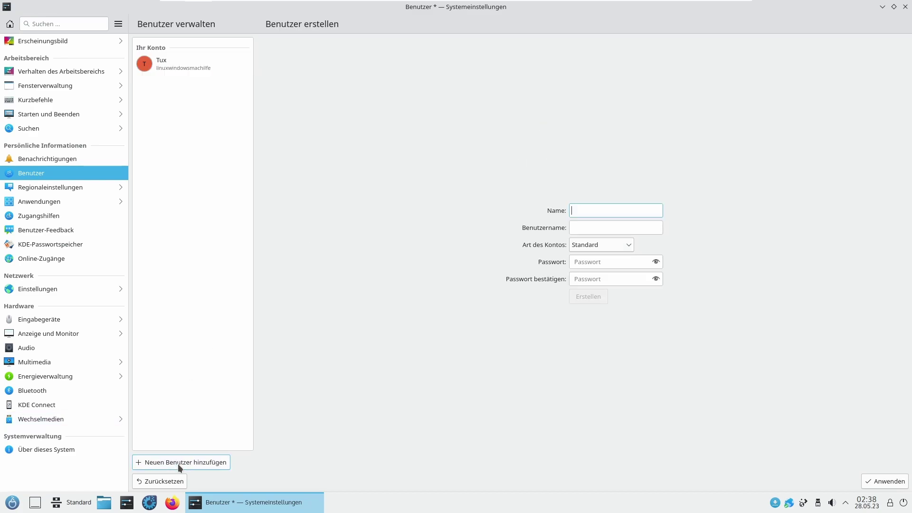
text(test)
key(Tab)
text(su)
key(BackSpace)
key(BackSpace)
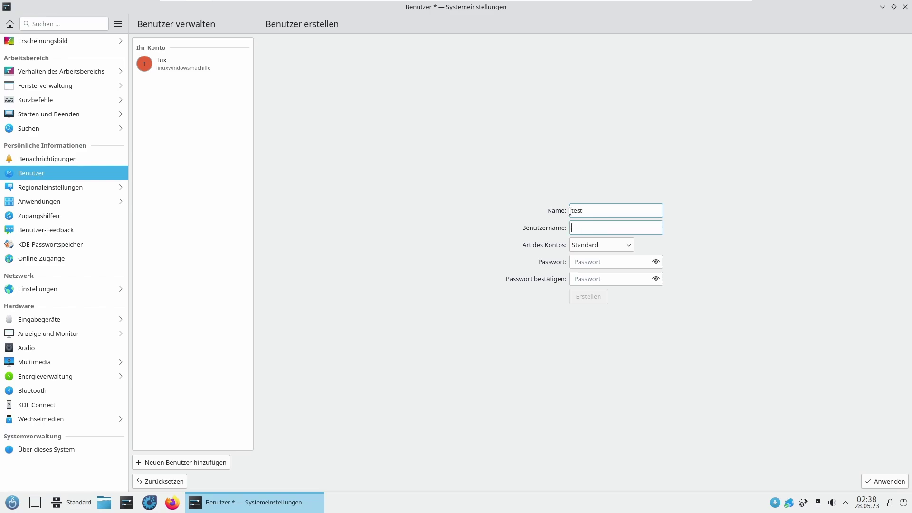
text(tuxer)
Step: Enter and confirm the new account's password, then create the account
click(620, 263)
text(test)
key(BackSpace)
key(BackSpace)
key(BackSpace)
key(BackSpace)
text(123456)
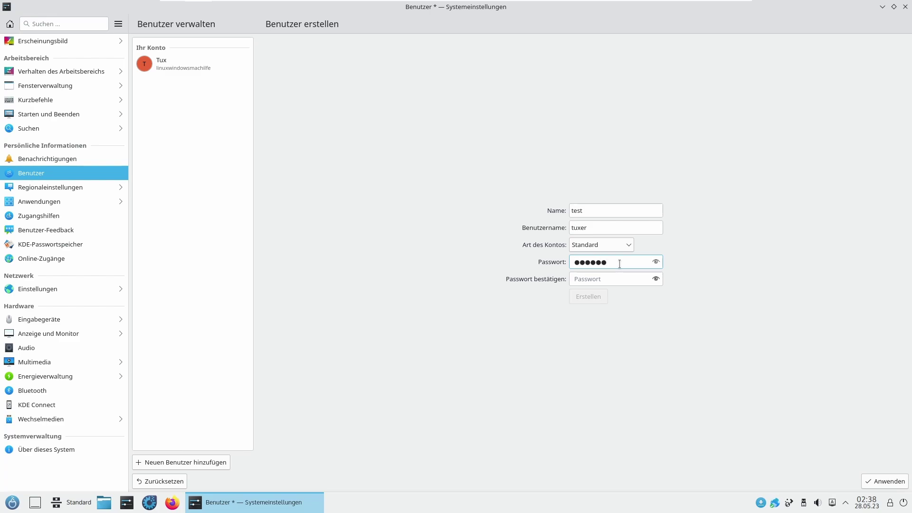
click(614, 277)
text(123456)
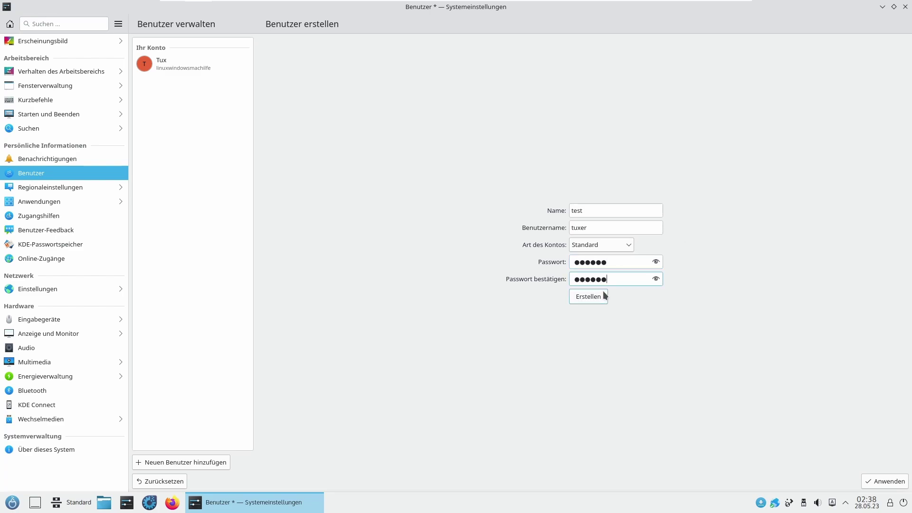
click(589, 297)
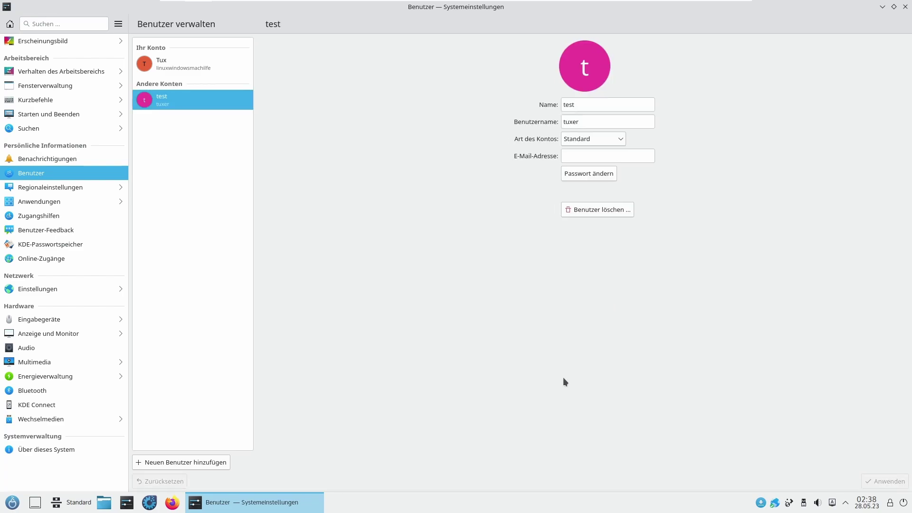
Step: Change the Tux administrator's password, entering and confirming the new one, then select the test account
click(199, 70)
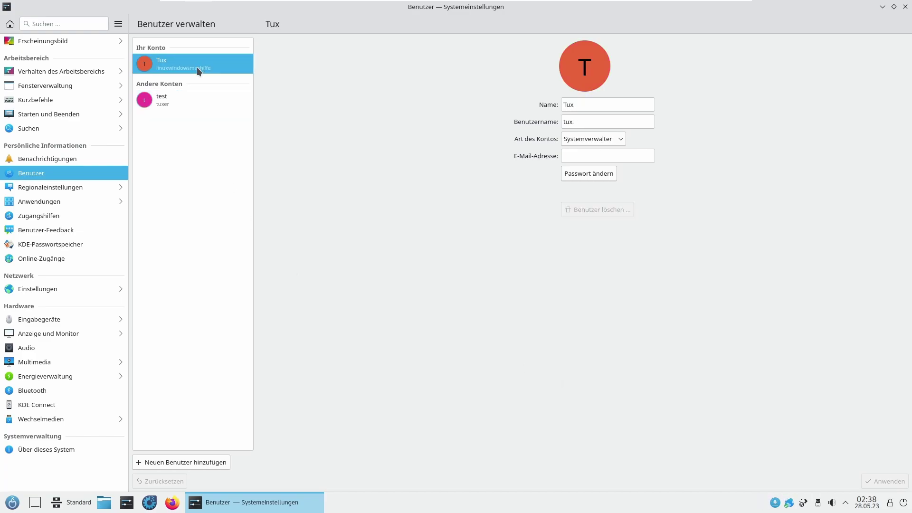
click(588, 173)
click(553, 241)
text(*********)
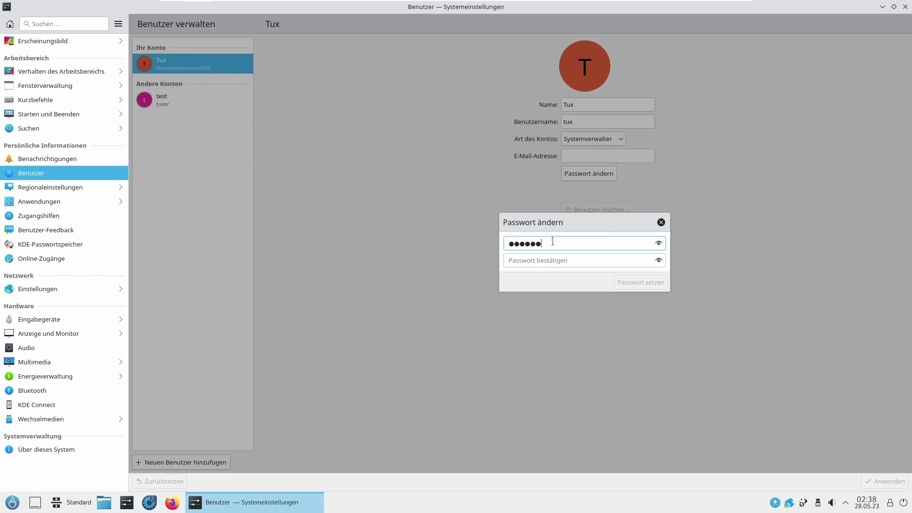
key(BackSpace)
key(BackSpace)
key(BackSpace)
key(BackSpace)
key(BackSpace)
key(BackSpace)
key(BackSpace)
key(BackSpace)
key(BackSpace)
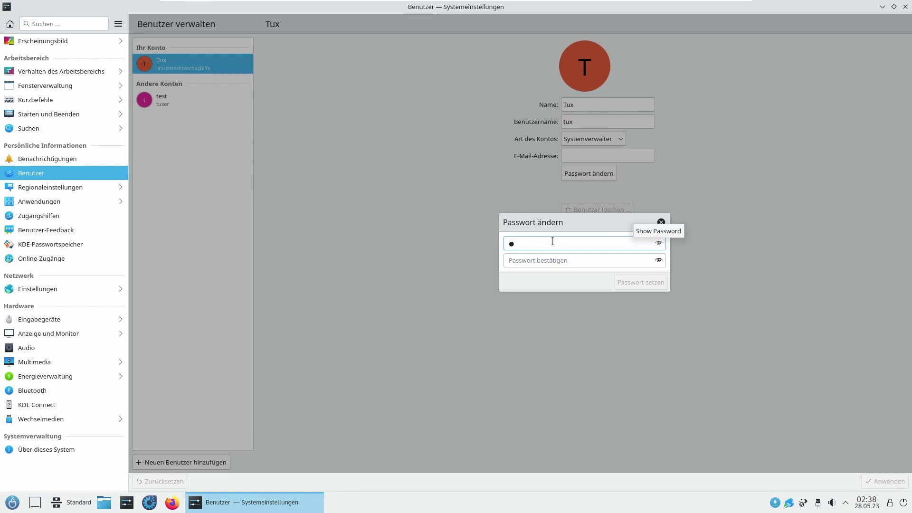
text(******)
key(Tab)
text(******)
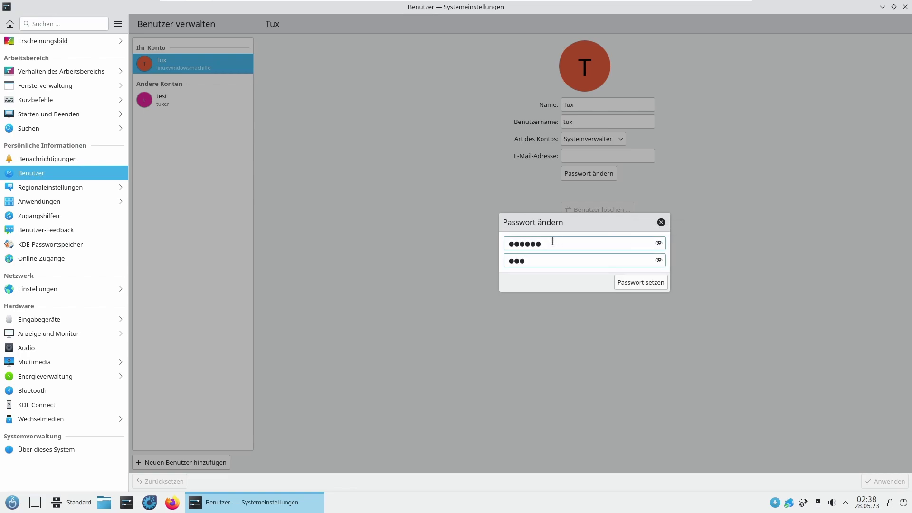
key(Return)
click(203, 101)
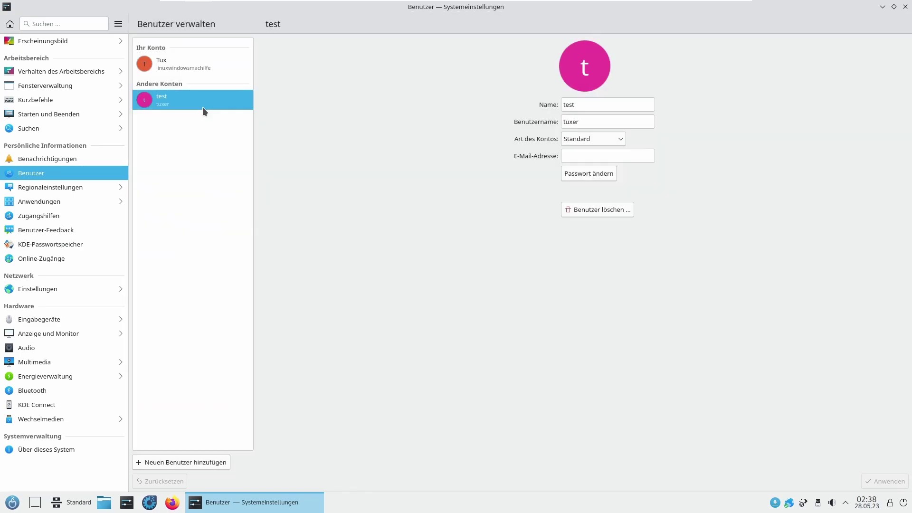
Step: Give the test account the stacked-books avatar, apply it, and close System Settings
click(604, 70)
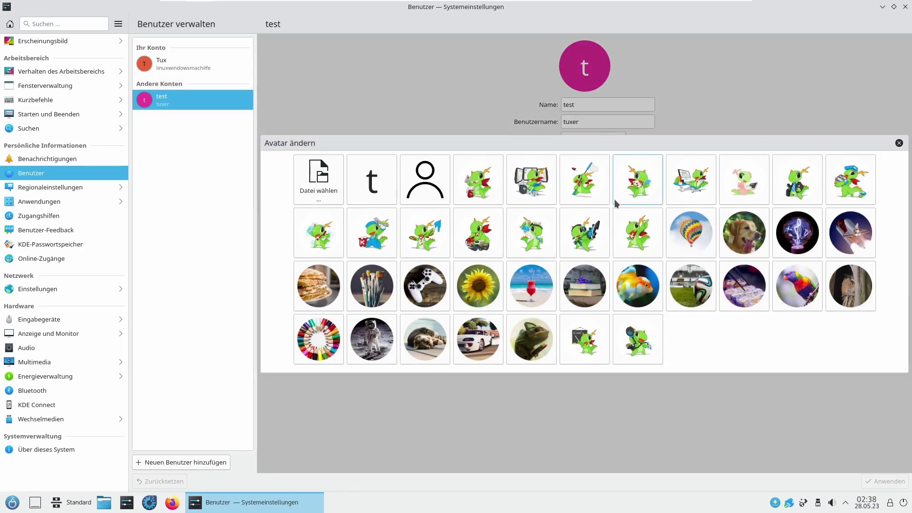
click(606, 288)
click(879, 480)
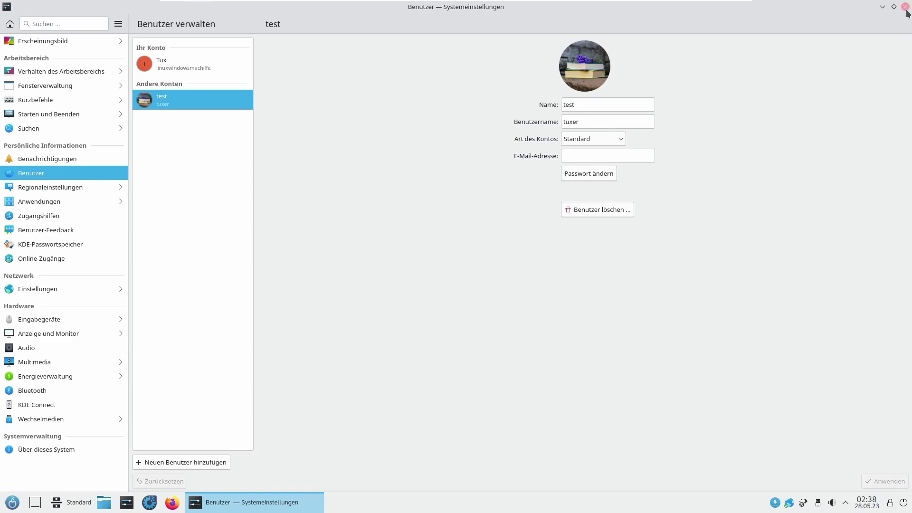
click(905, 6)
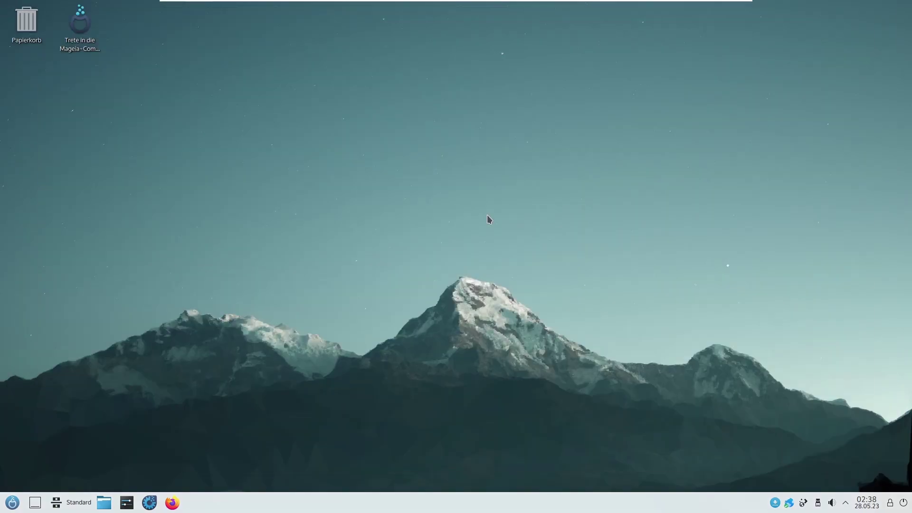
click(12, 502)
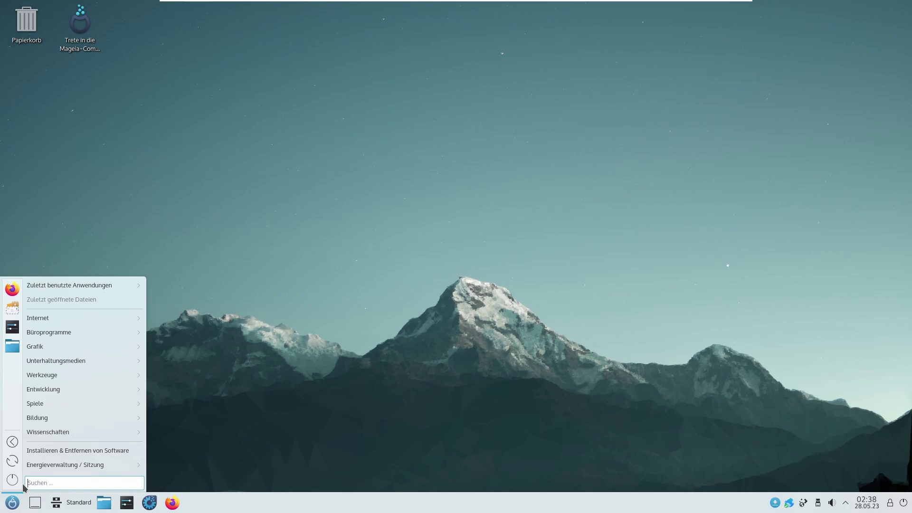
Step: Log out, then sign in on the login screen as 'tuxer' with its password
click(7, 443)
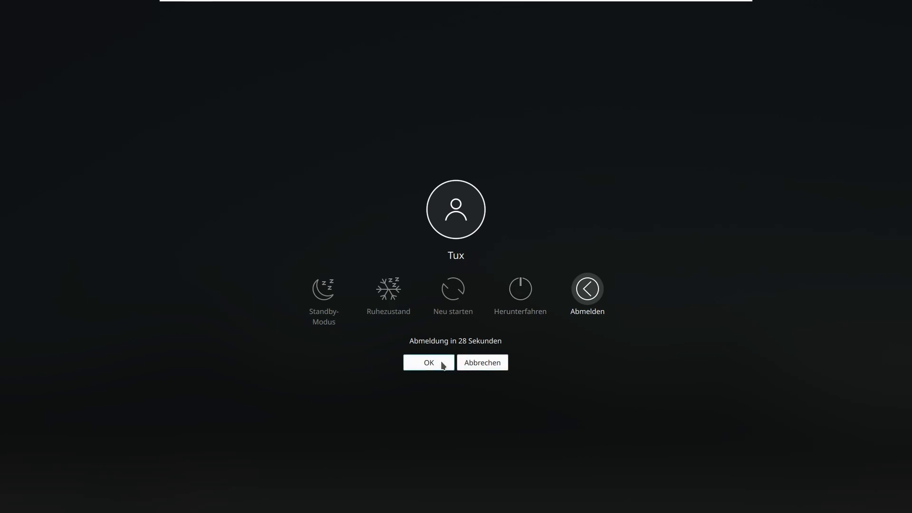
click(442, 363)
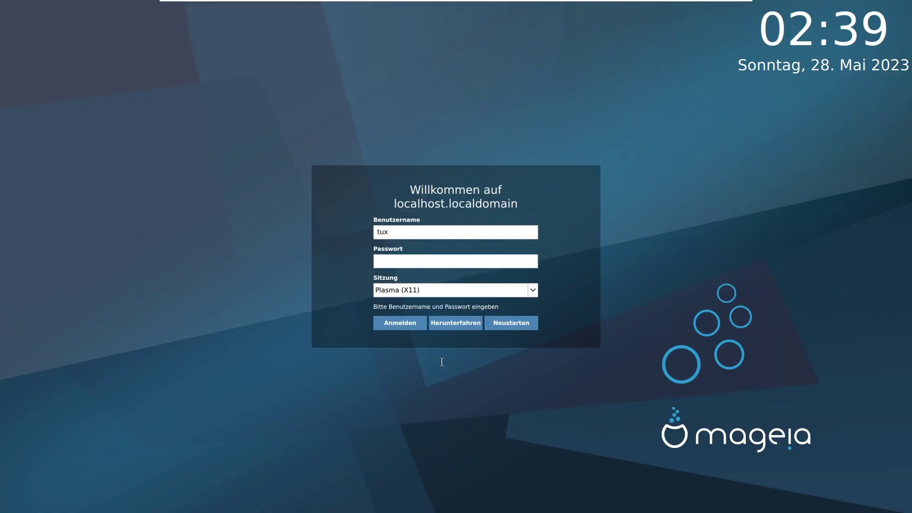
click(445, 231)
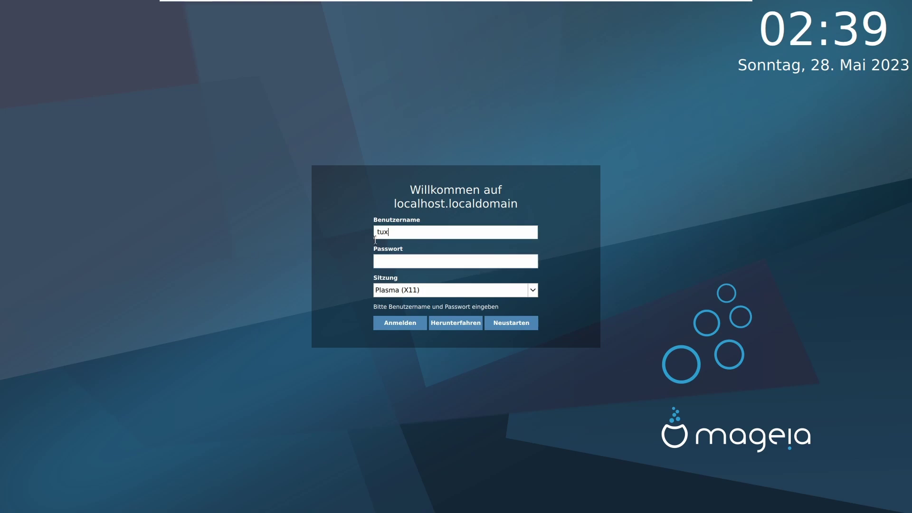
click(379, 230)
key(Delete)
key(Delete)
key(BackSpace)
text(tuxer)
key(Tab)
text(******)
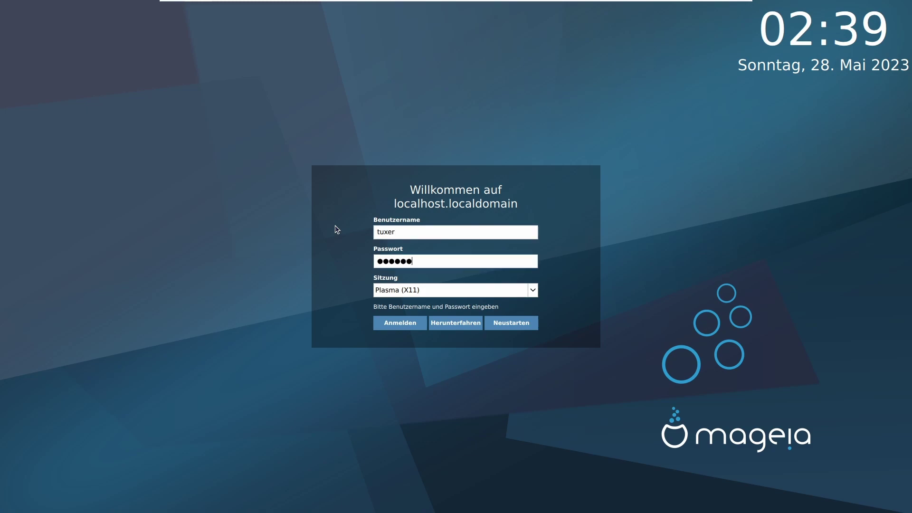
key(Return)
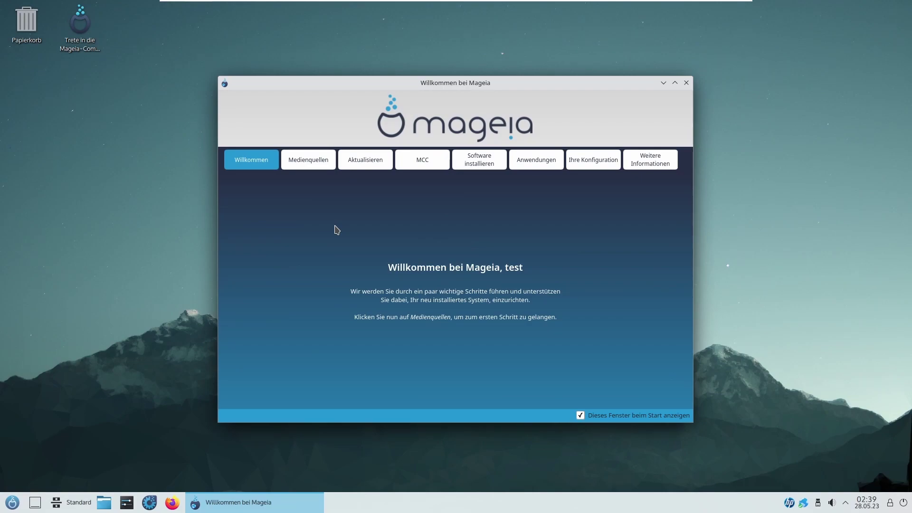
Step: Log the test user out from the launcher's Abmelden entry and confirm with OK
key(super)
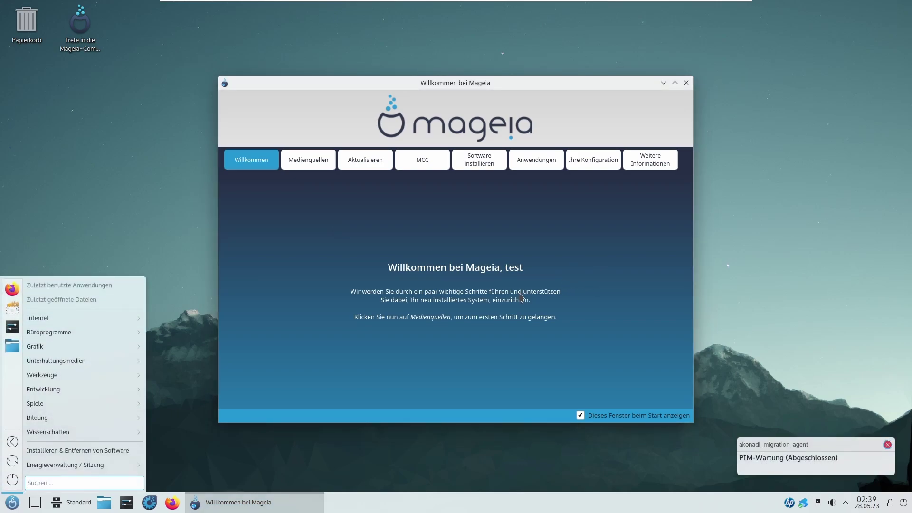
click(13, 446)
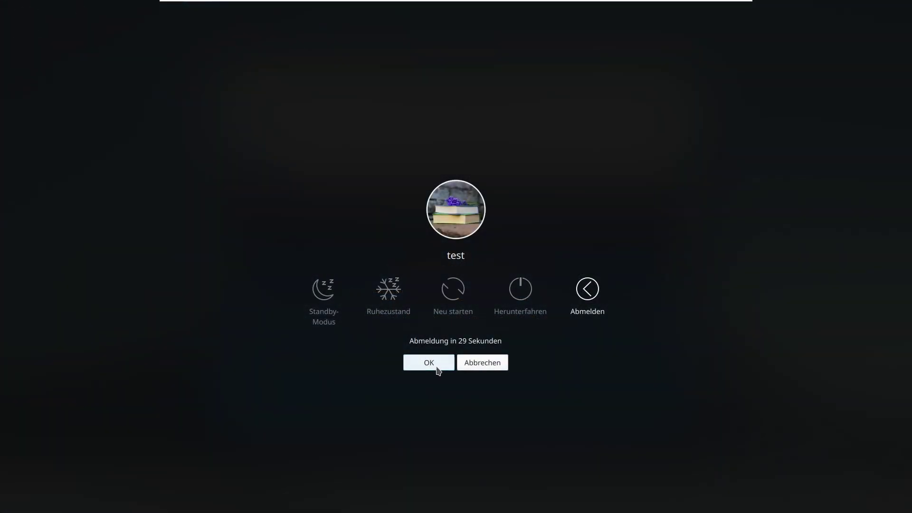
click(437, 369)
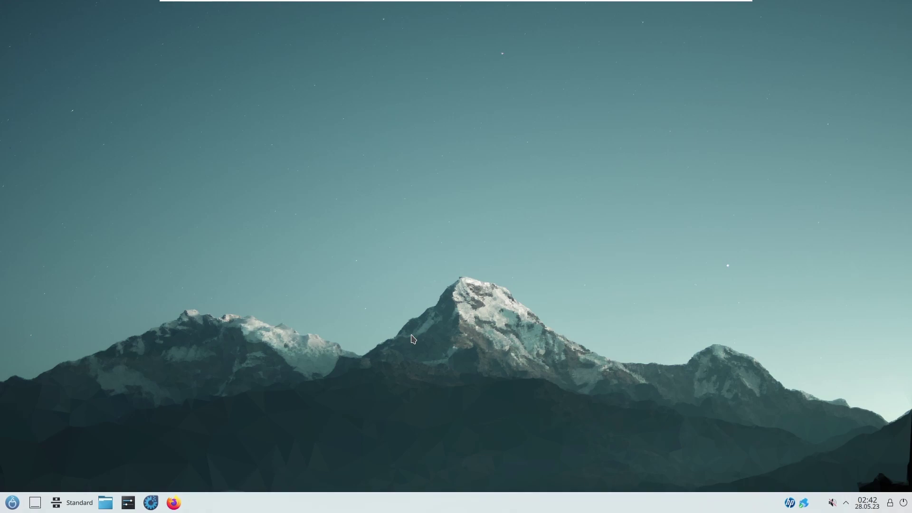
Step: Open the test account under Users in System Settings and choose to delete it with its files
click(125, 504)
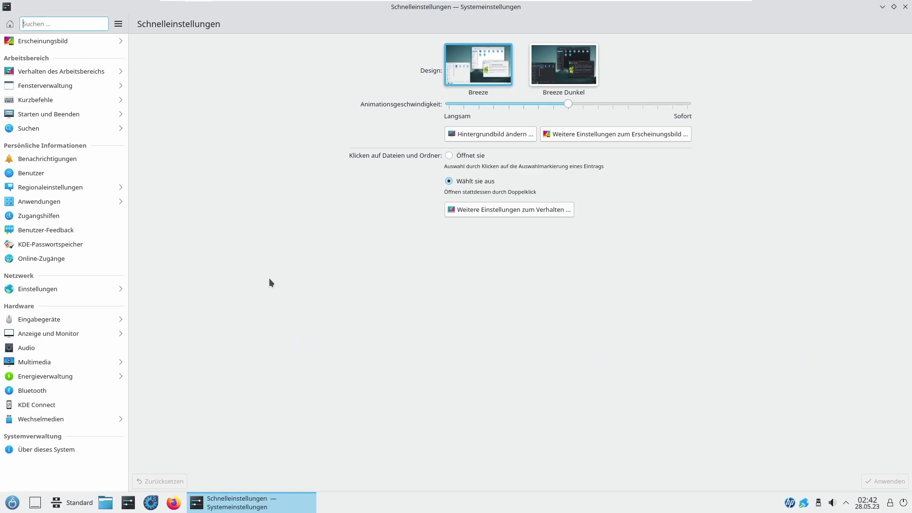
click(72, 173)
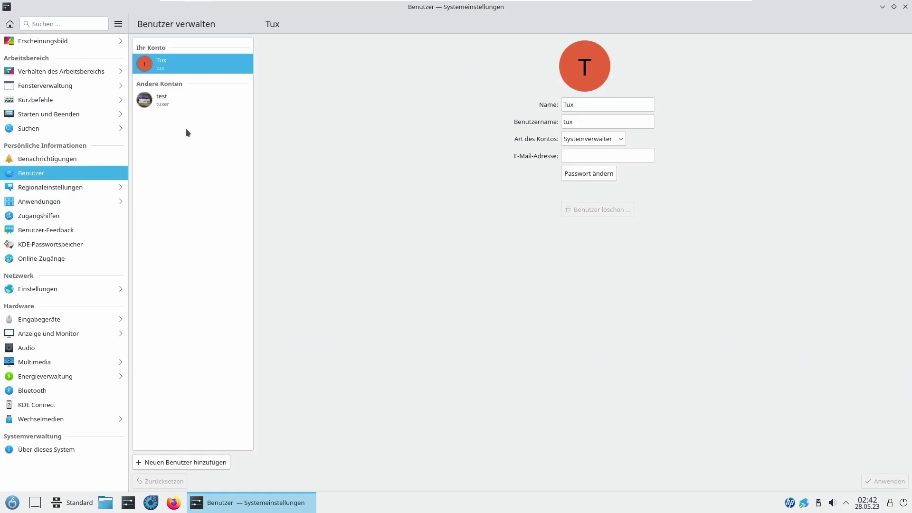
click(185, 105)
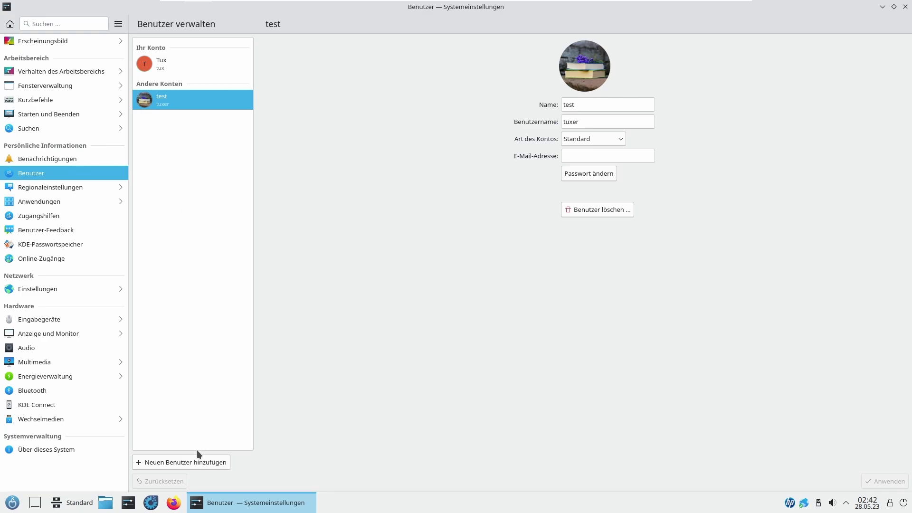
click(571, 209)
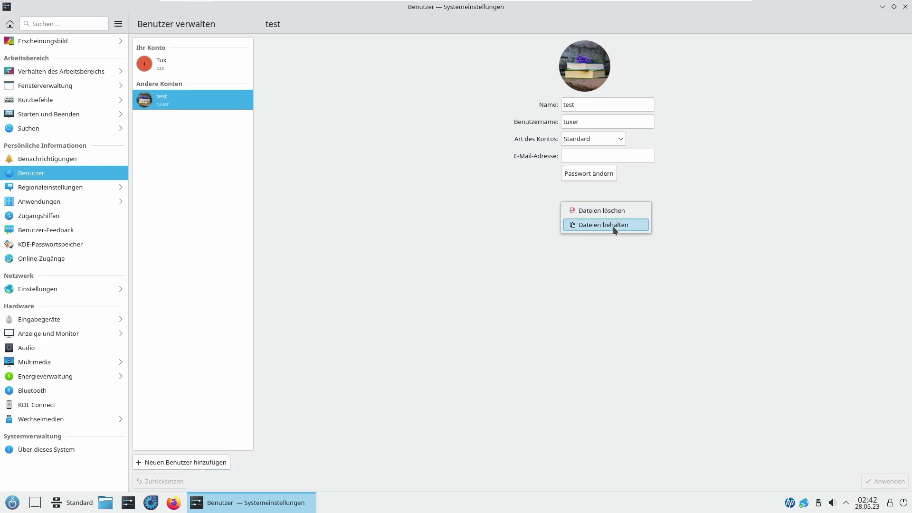
click(612, 214)
Step: Enter the administrator password to authorize the deletion, retrying after the first attempt is rejected
text(*********)
key(Return)
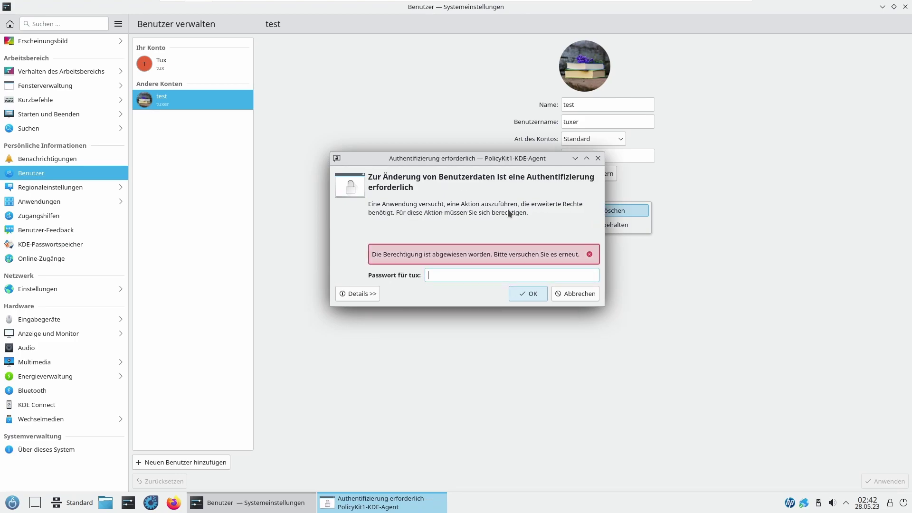
text(**)
text(********)
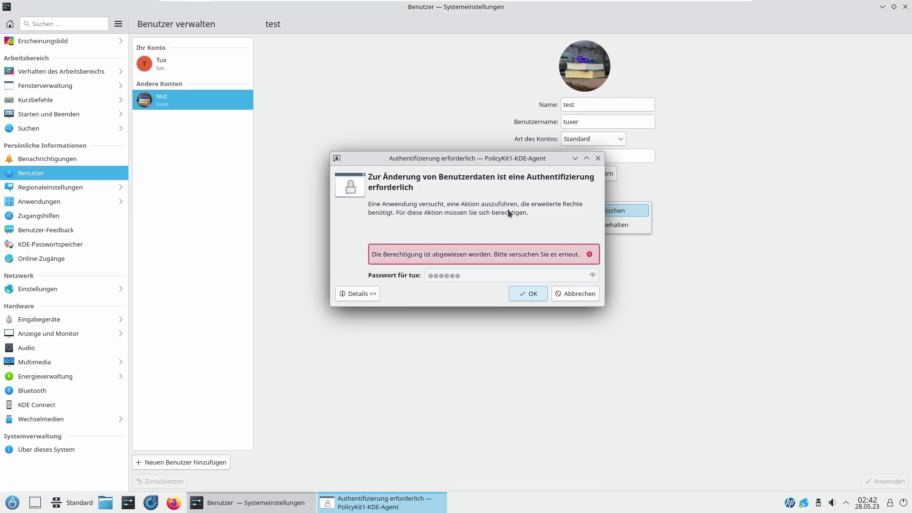
key(Return)
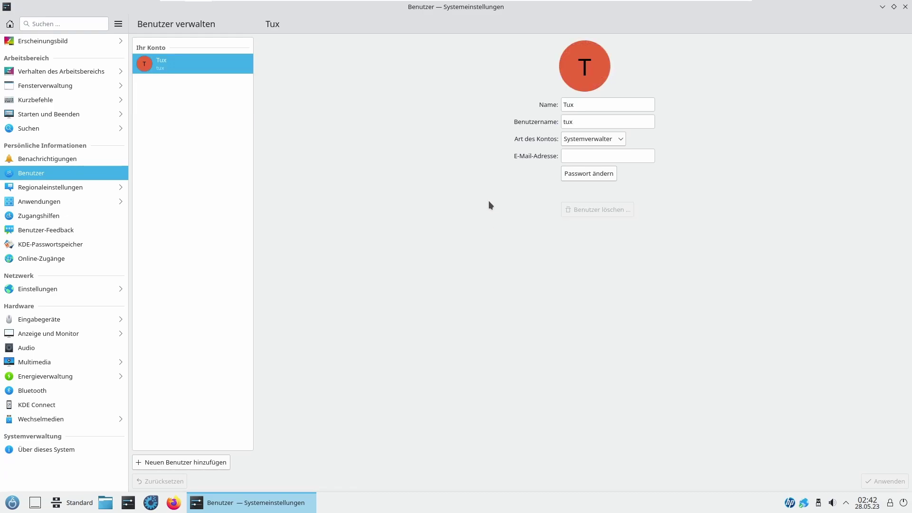
Step: Try renaming Tux's username to a new name and applying it, then go to Erscheinungsbild
drag(595, 119, 526, 127)
text(linux)
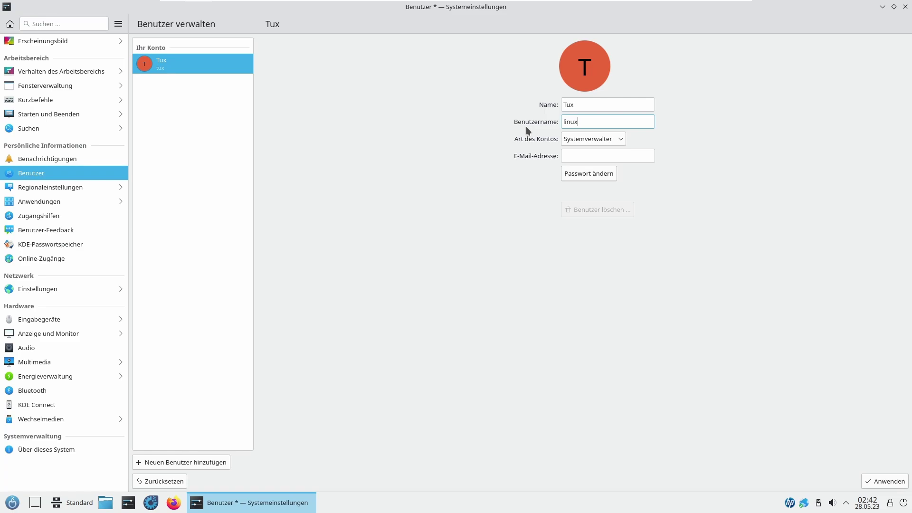
text(windowsmachilfe)
click(883, 481)
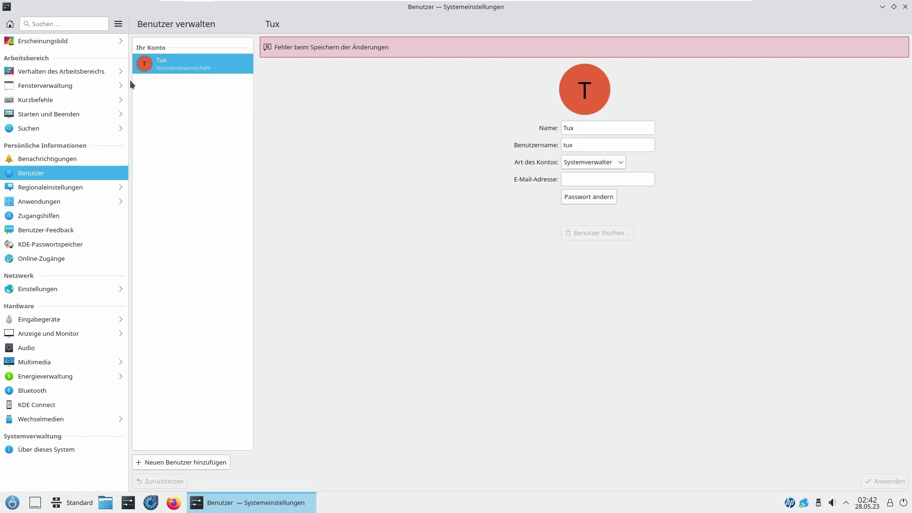
click(70, 38)
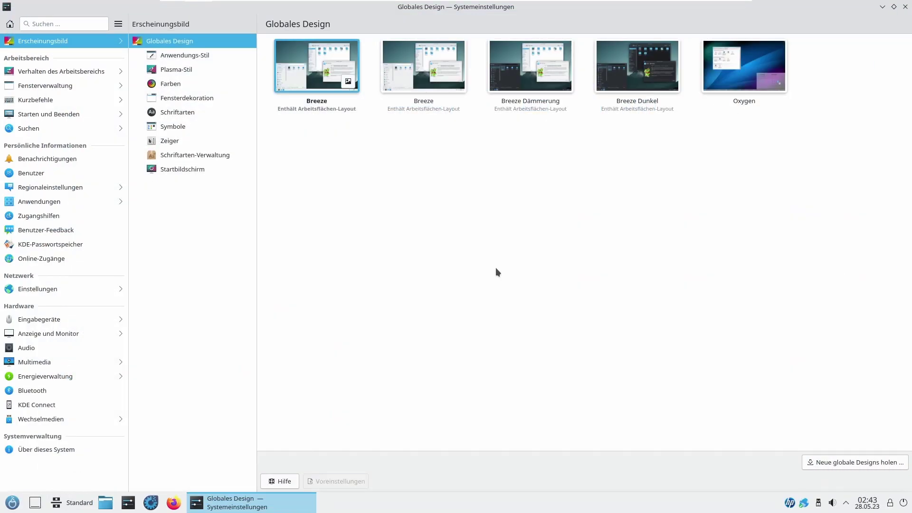
Step: Install the Win12OS Aurorae Theme from the Fensterdekoration download catalogue and apply it
click(189, 99)
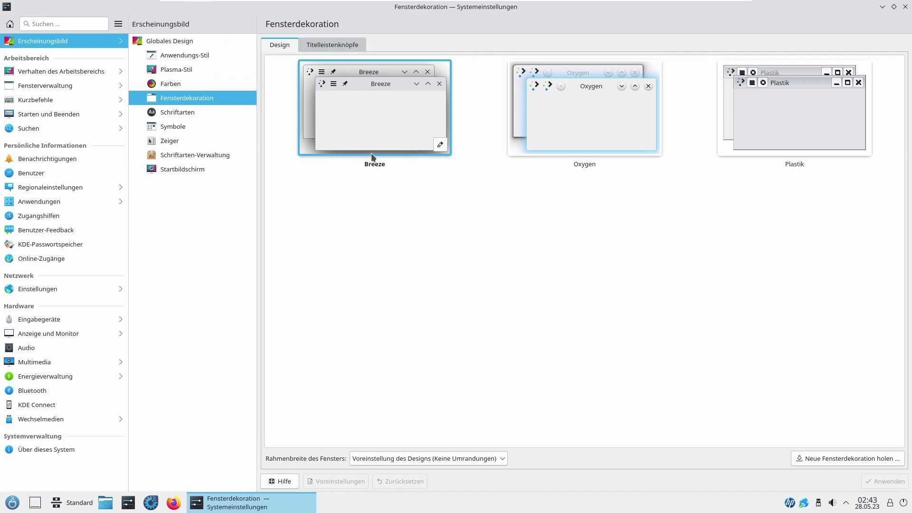
click(858, 459)
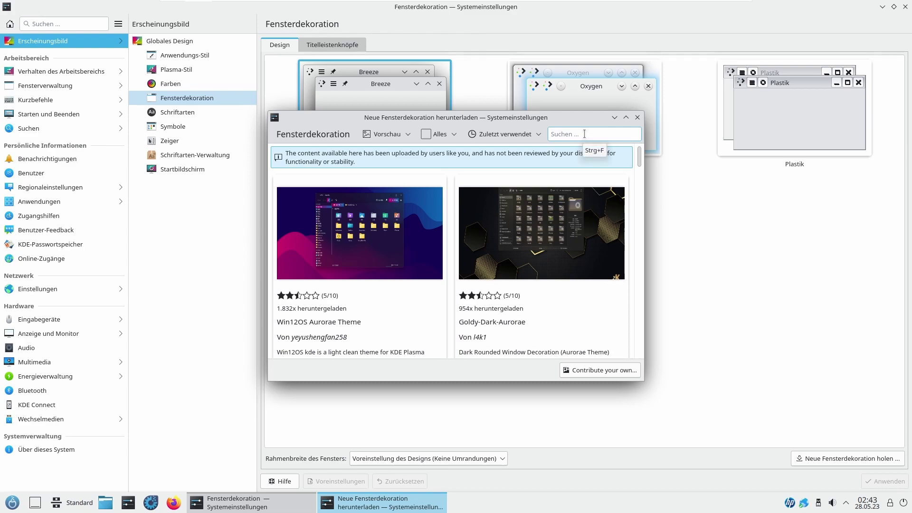
mouse_move(345, 325)
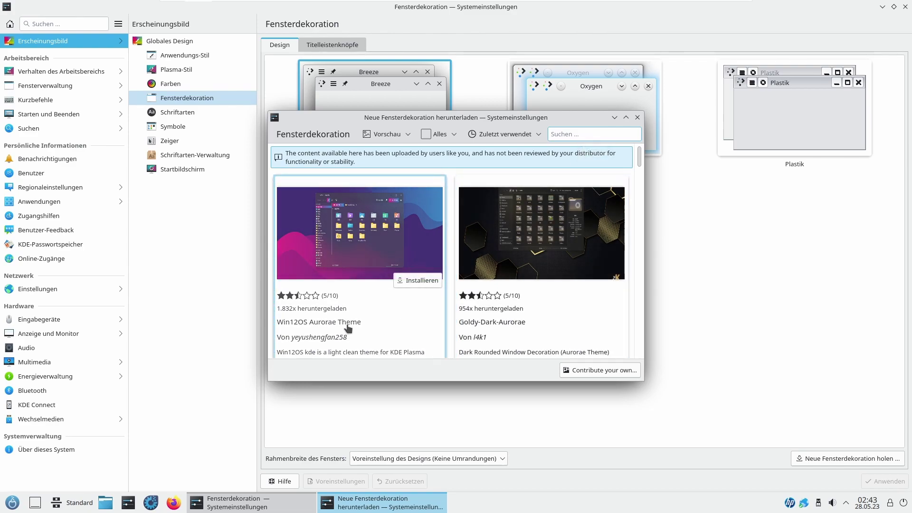
click(423, 281)
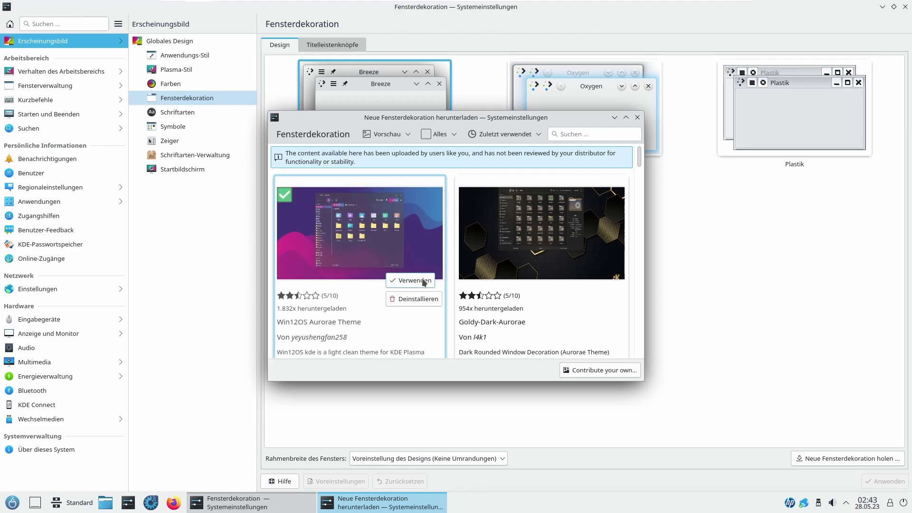
click(424, 281)
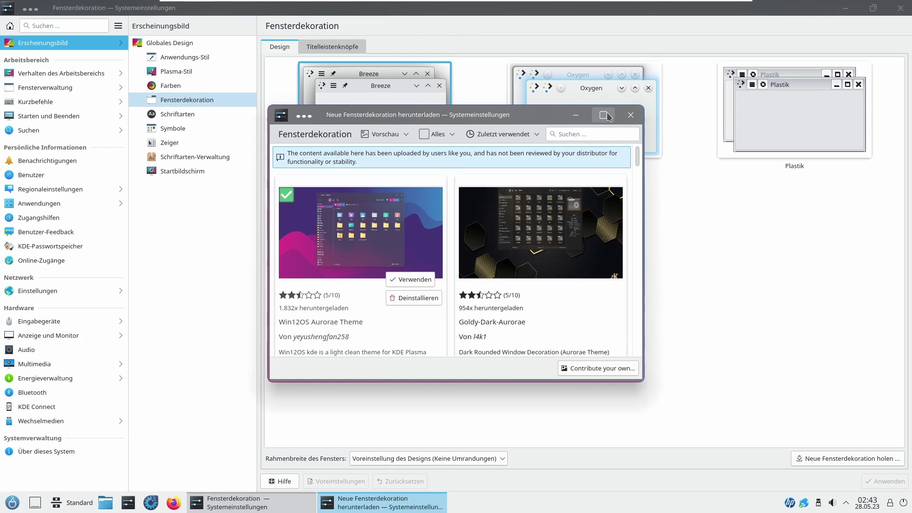
Step: Search the decoration catalogue for 'win7', install and apply Win7OS Aurorae Theme, then close the catalogue
click(604, 116)
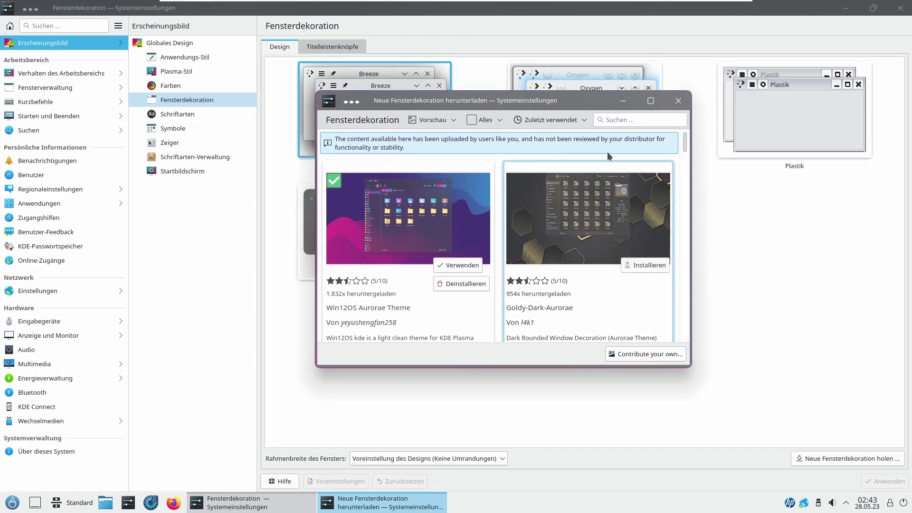
click(619, 122)
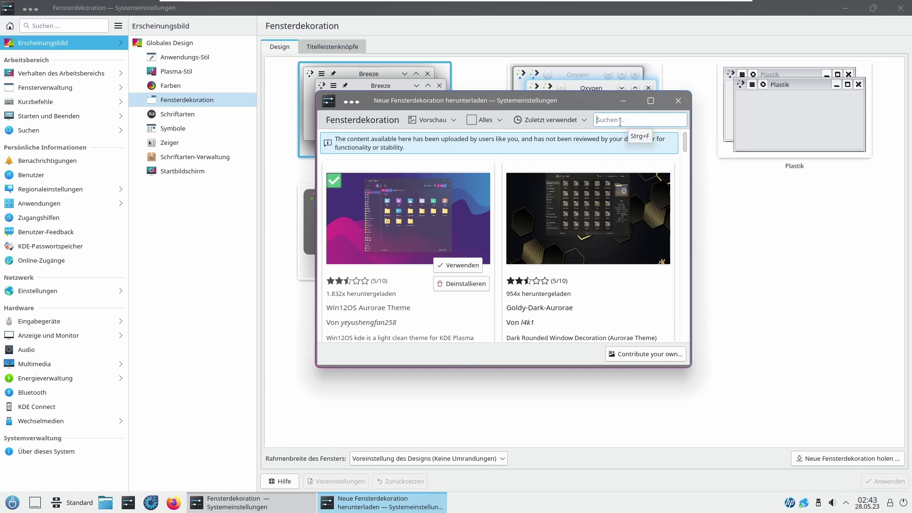
text(win7)
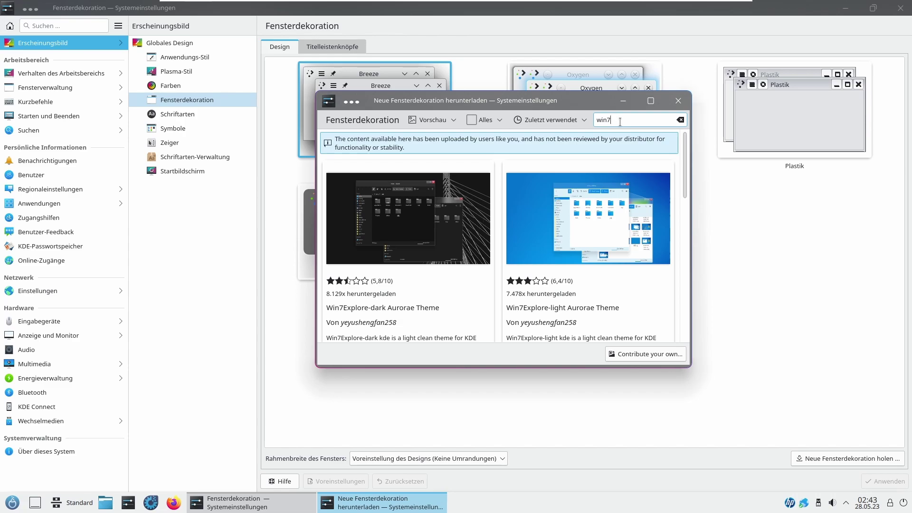
click(651, 100)
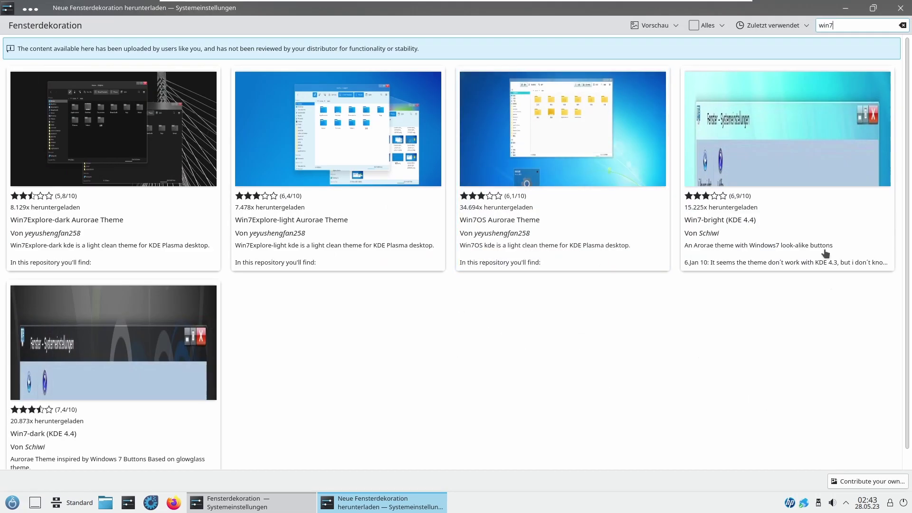
click(649, 194)
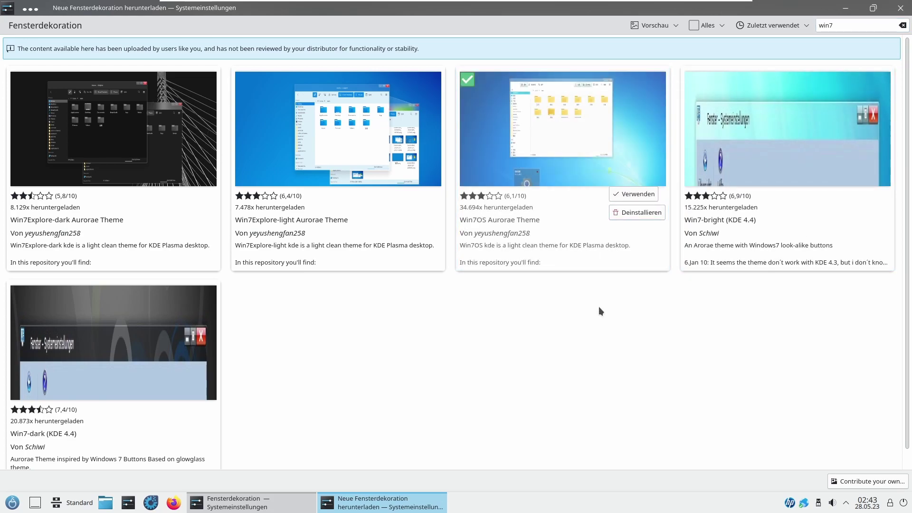
click(638, 193)
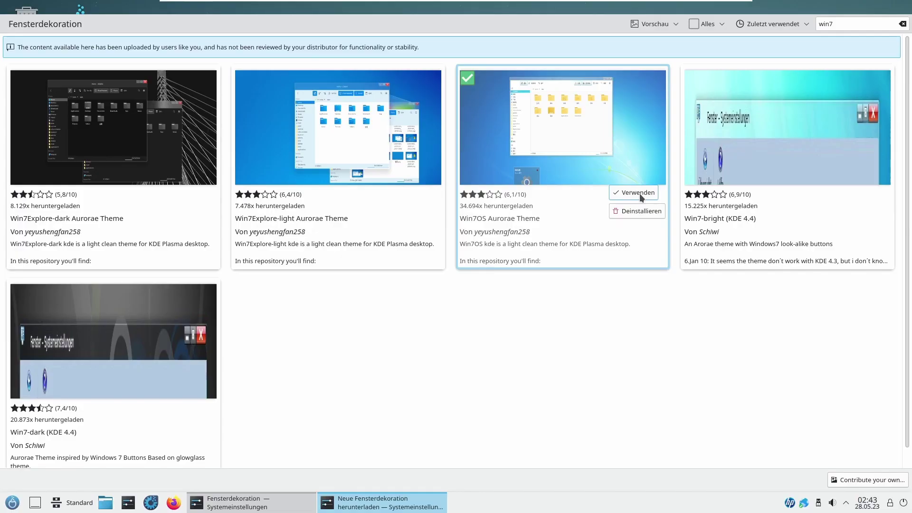
drag(93, 11, 286, 107)
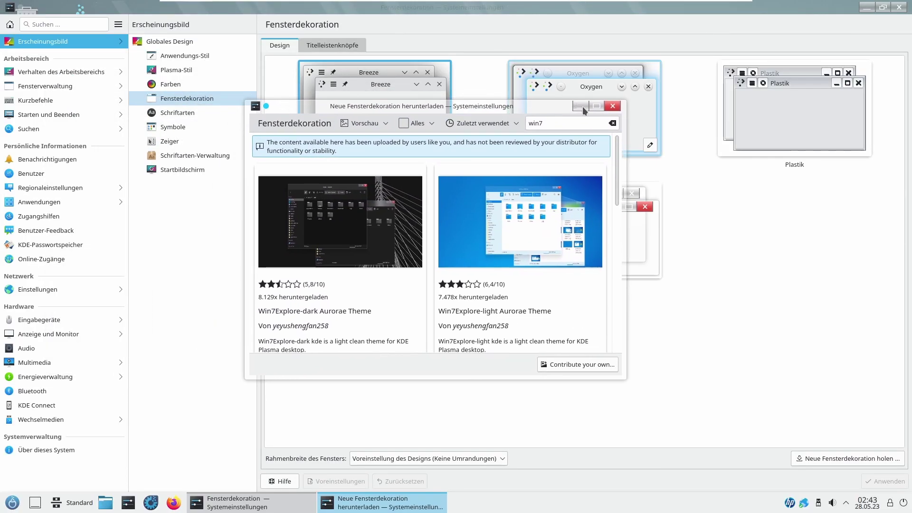
click(613, 106)
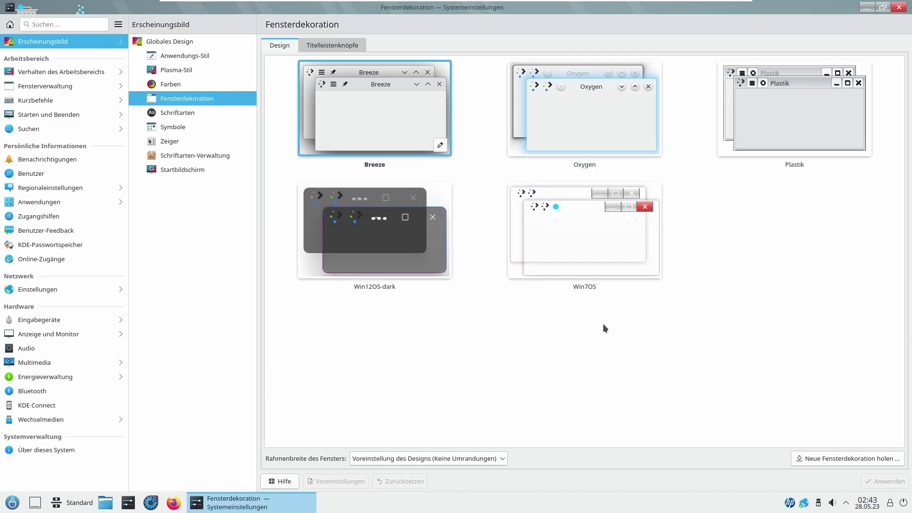
Step: Select the Win7OS decoration and set its Knopfgröße to Sehr klein
click(586, 259)
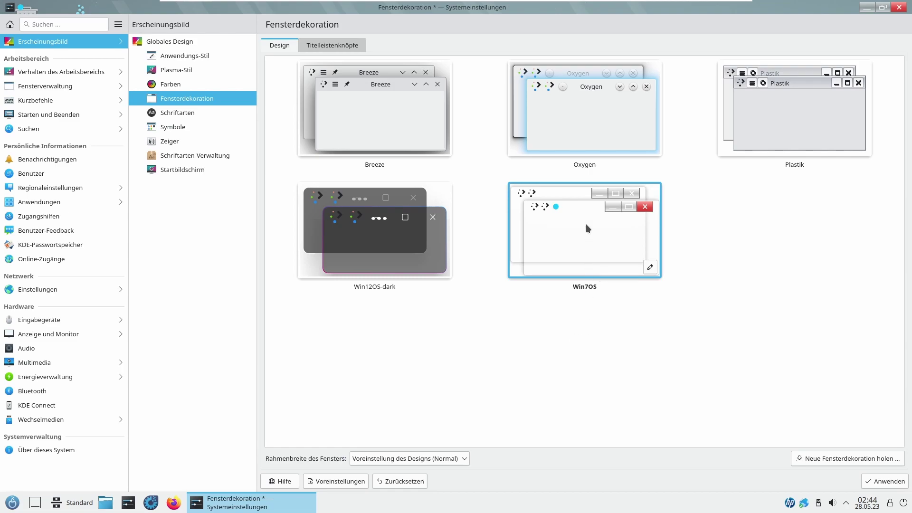
click(649, 267)
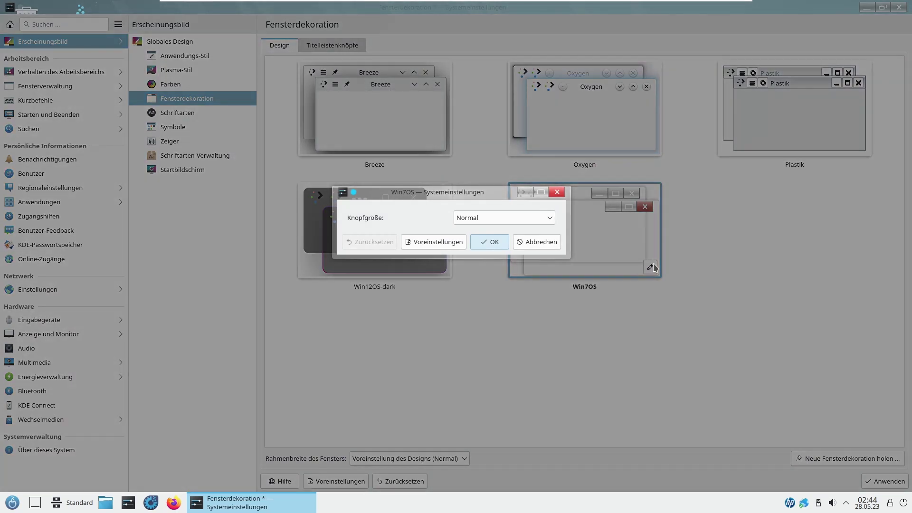
click(511, 212)
click(505, 229)
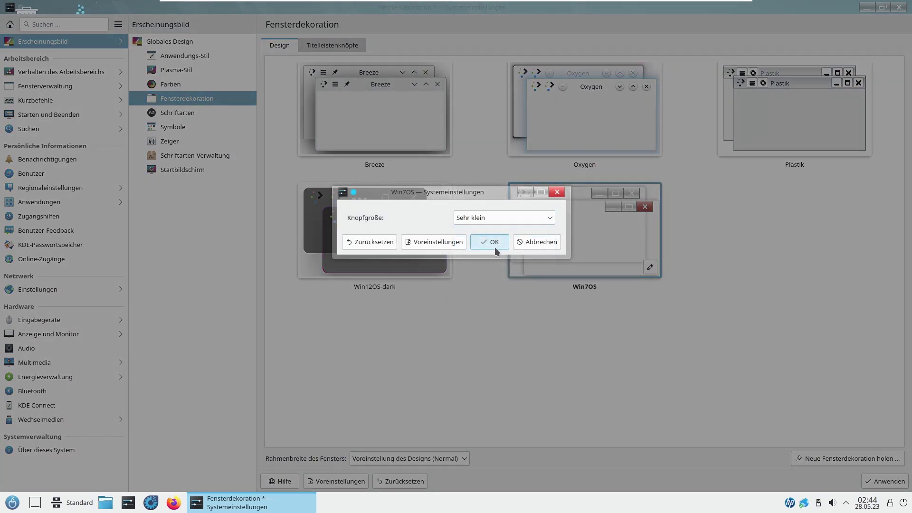
Step: Confirm the button size, then uninstall the Win7OS Aurorae Theme from the Installiert-filtered catalogue
click(494, 242)
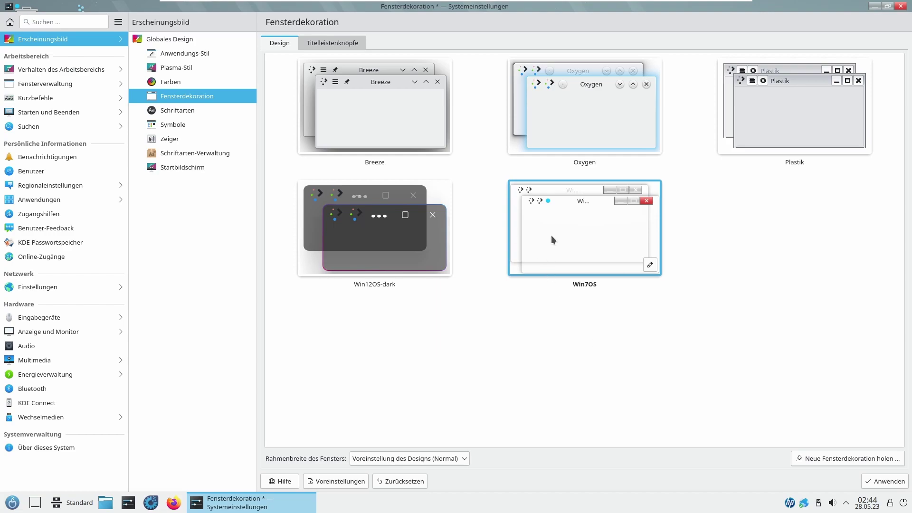
click(844, 460)
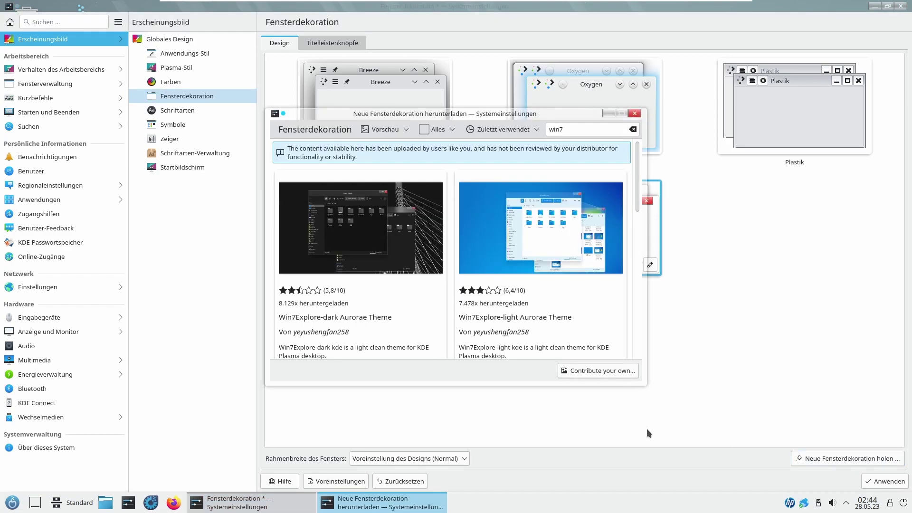
click(446, 129)
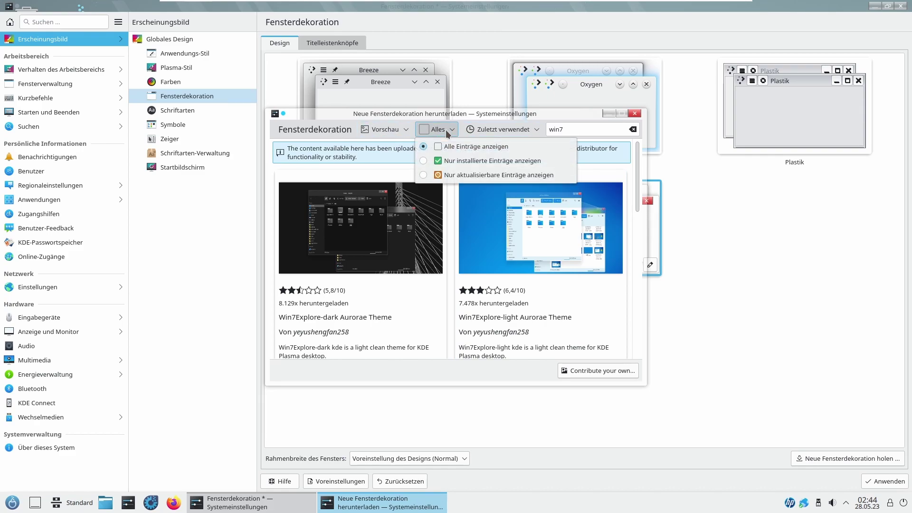
click(449, 161)
click(618, 113)
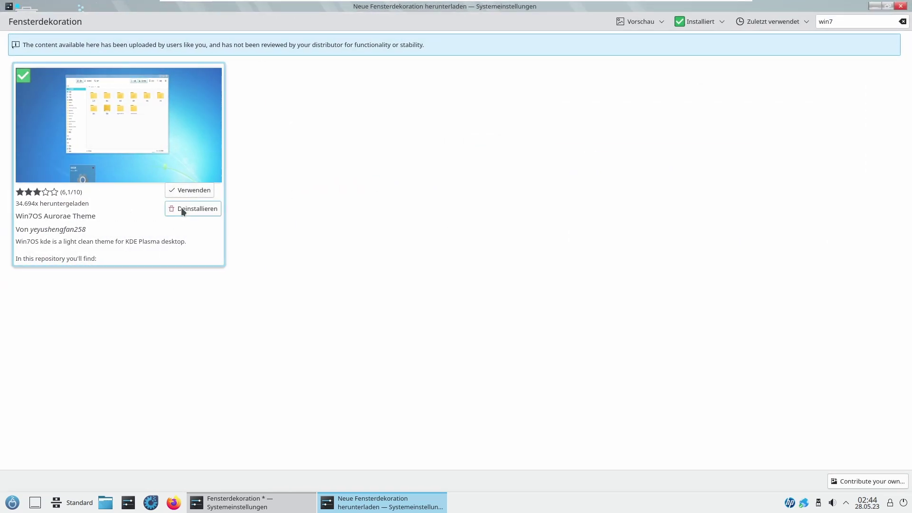
click(182, 209)
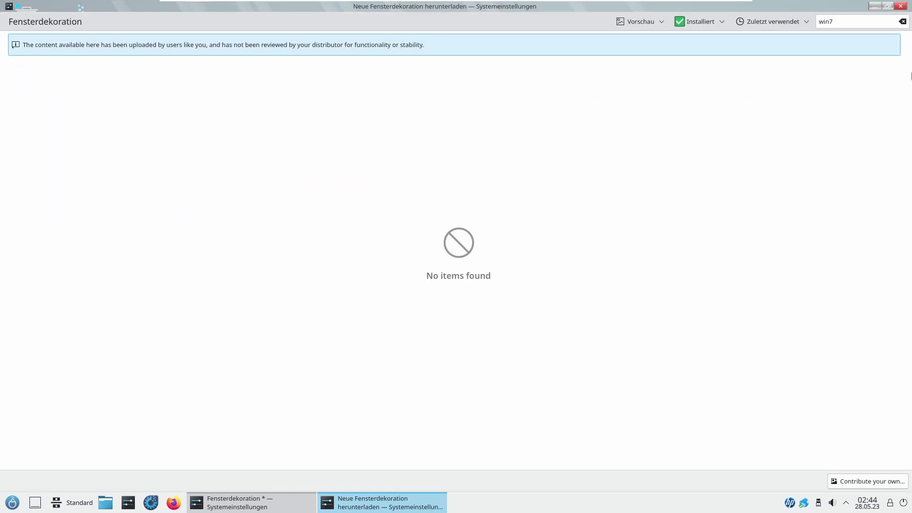
Step: Make Oxygen the window decoration and apply it
click(901, 5)
click(598, 123)
click(884, 481)
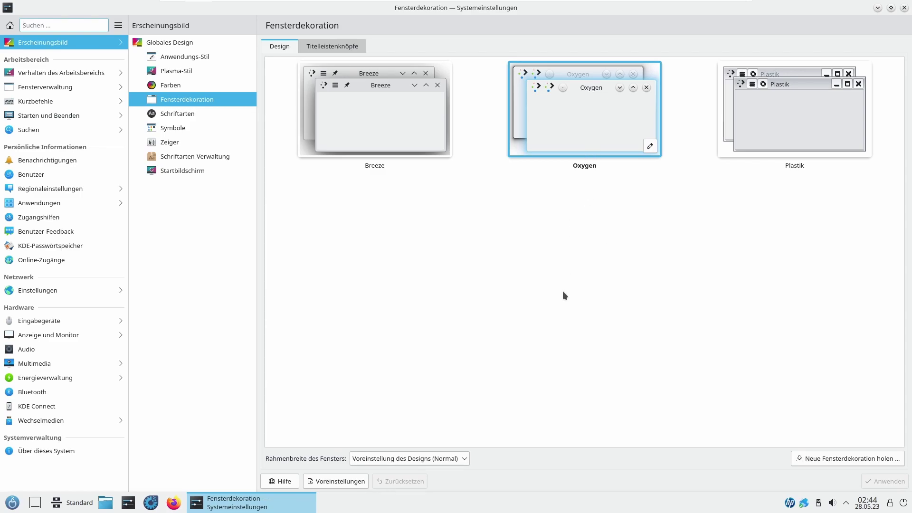
Step: Look through the title-bar buttons, Farben, Plasma-Stil and Anwendungs-Stil pages, ending on Globales Design
click(332, 46)
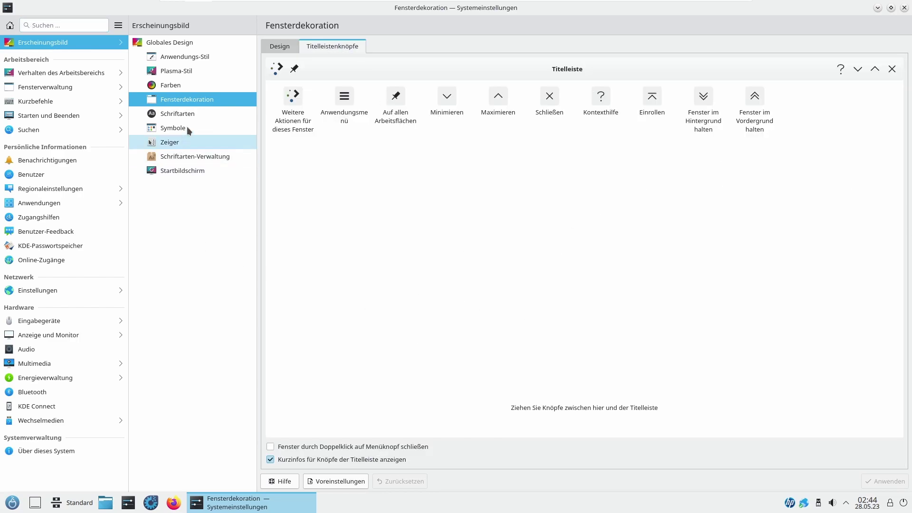
click(187, 85)
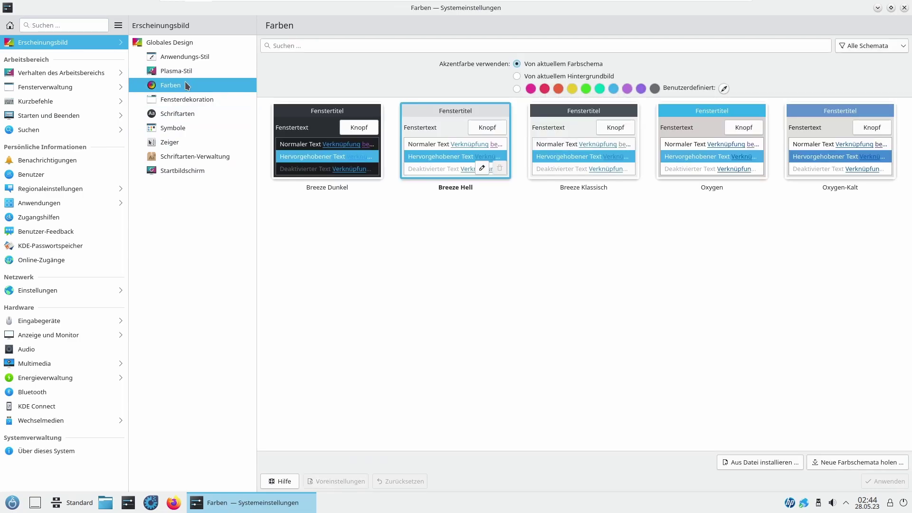
click(187, 65)
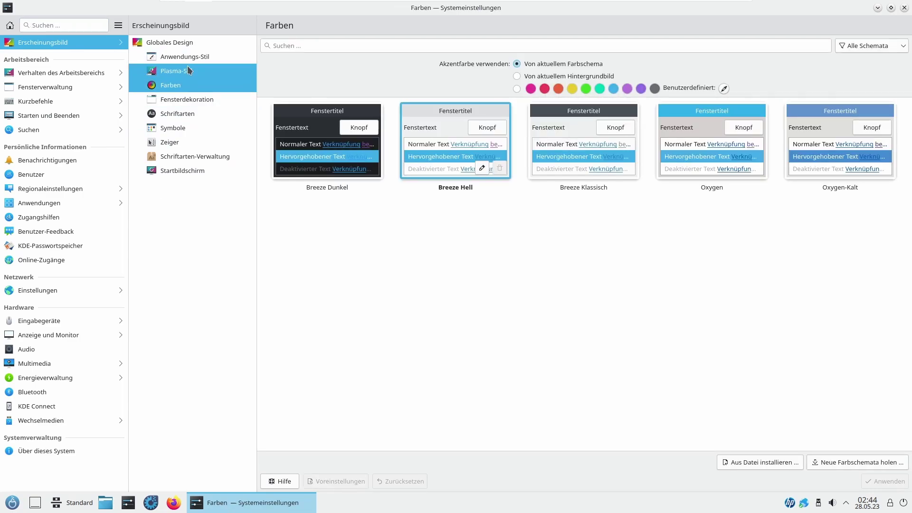
click(201, 56)
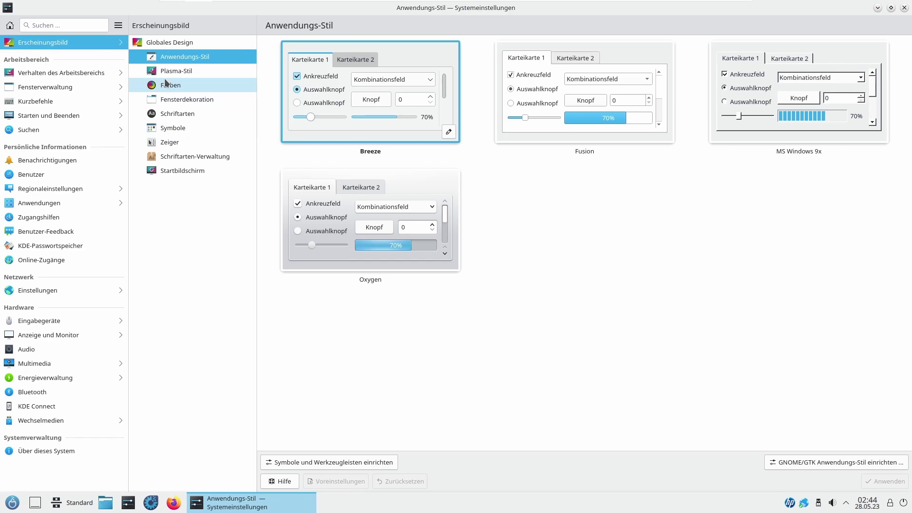
click(124, 39)
click(124, 42)
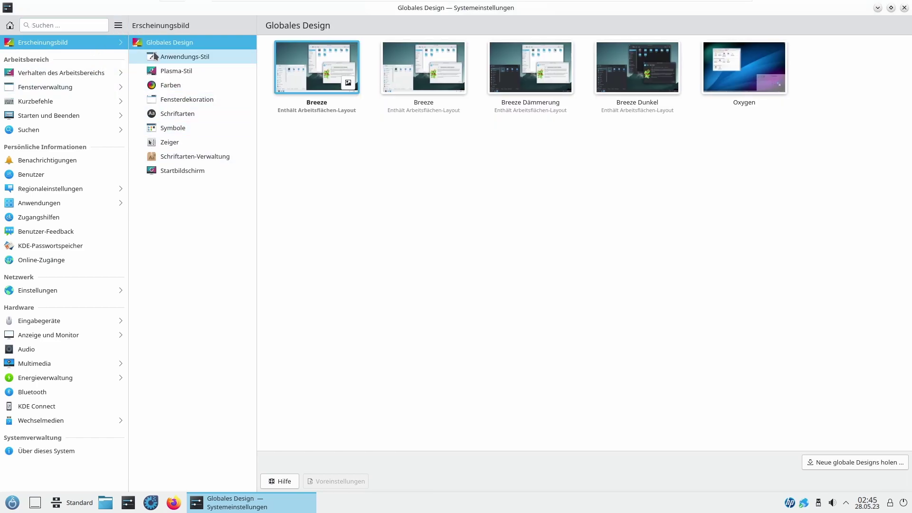
Step: Restart System Settings, open the wallpaper settings full screen, and launch Neue Hintergrundbilder holen
click(903, 8)
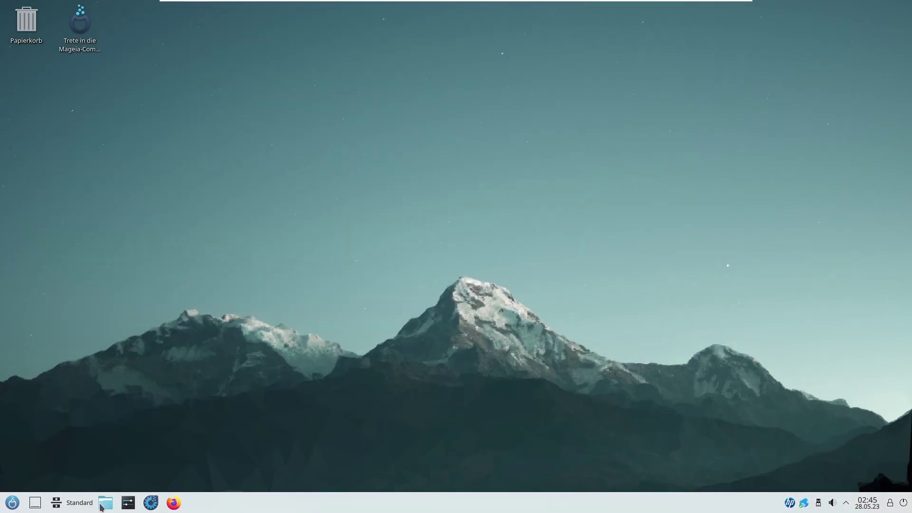
click(128, 501)
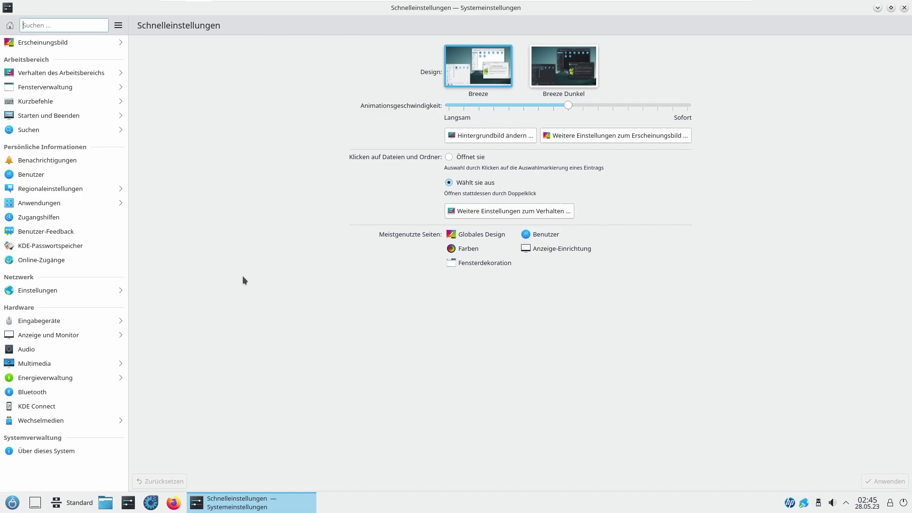
click(500, 132)
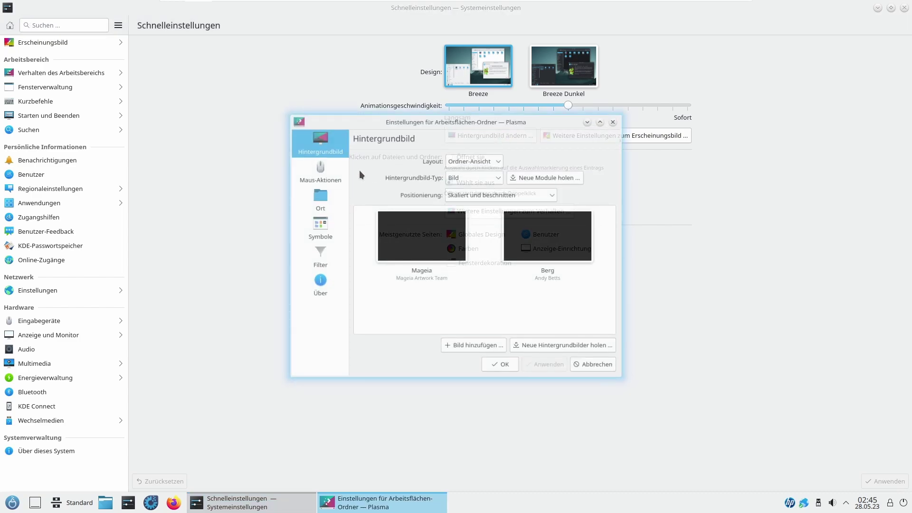
double_click(419, 117)
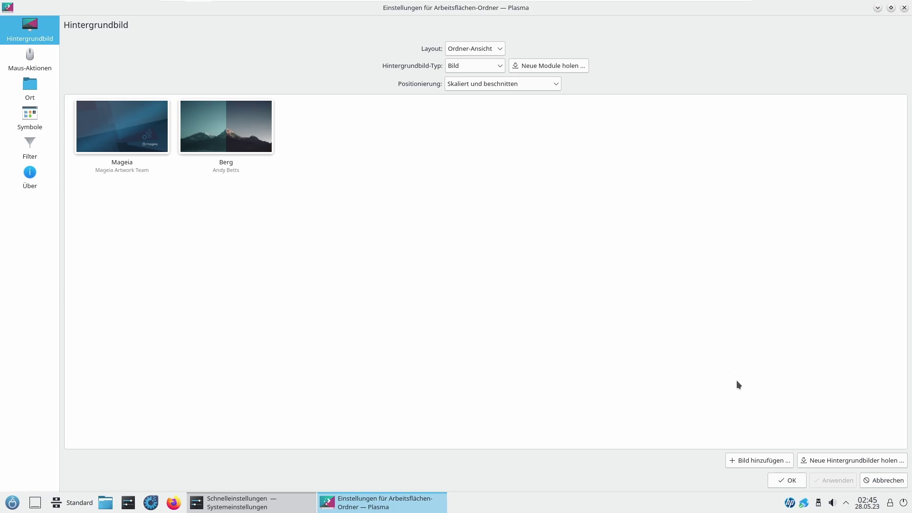
click(833, 458)
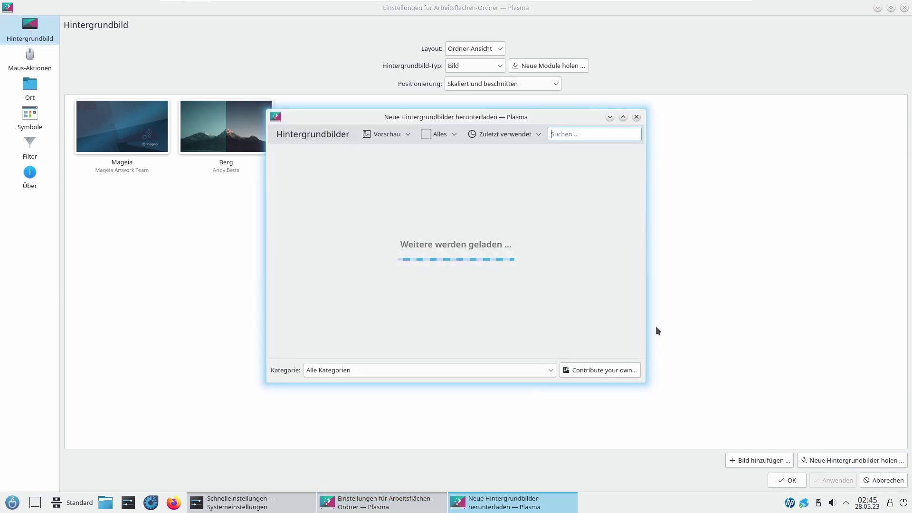
Step: Search the wallpaper catalogue for 'windows' and install the Abstract Windows 8 and Windows 11 Logo wallpapers
click(623, 118)
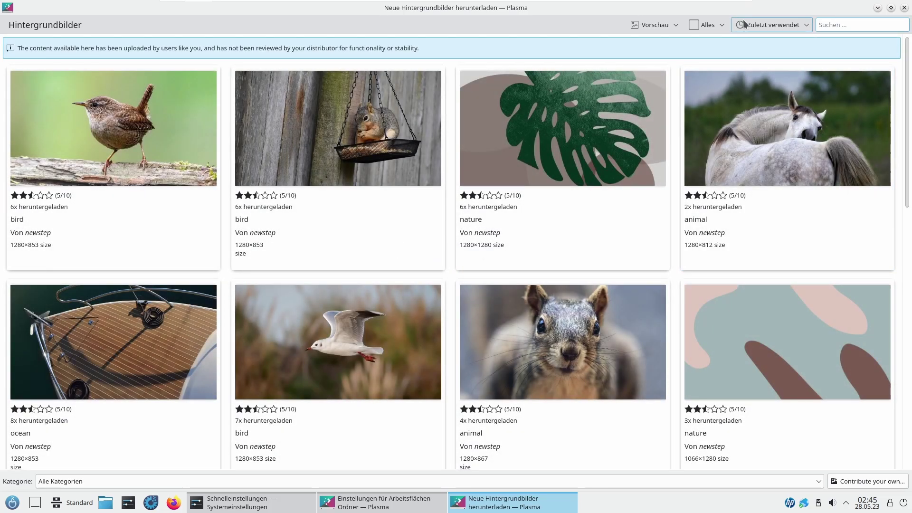
text(windows)
key(Return)
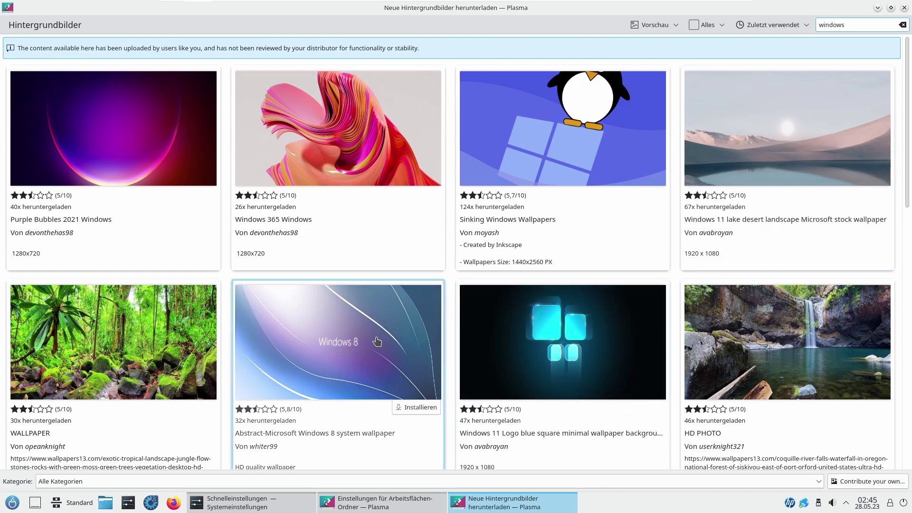
click(414, 405)
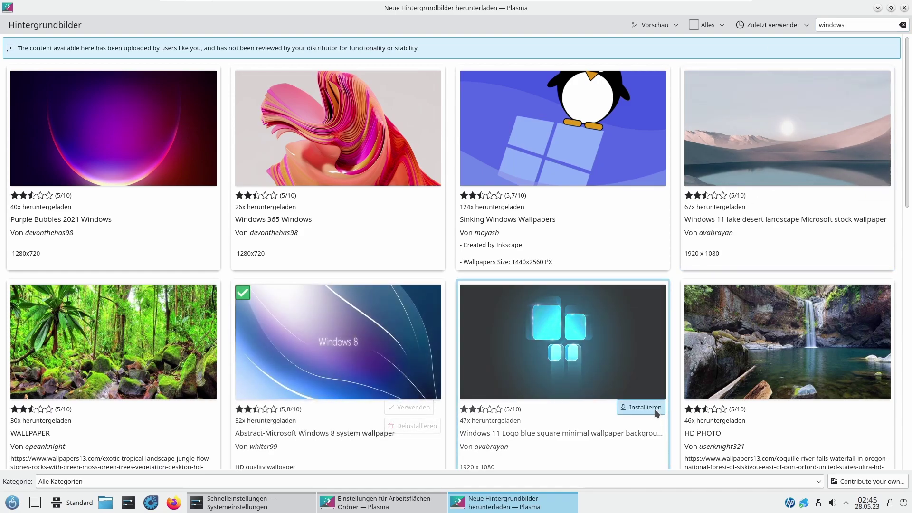
click(654, 409)
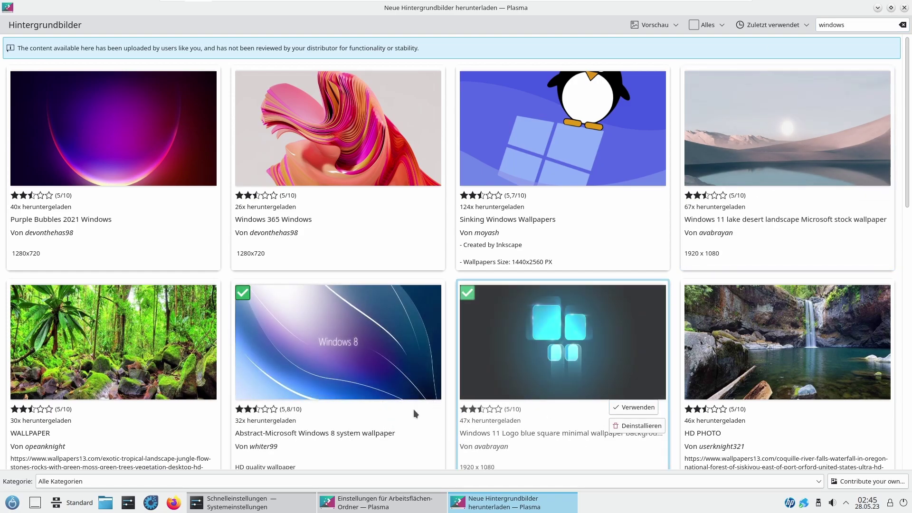
scroll(910, 289, down, 3)
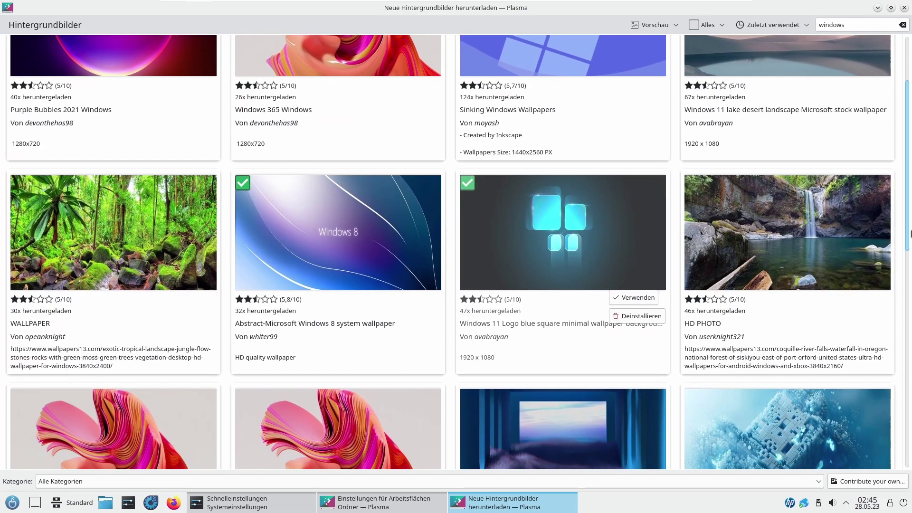
scroll(910, 227, down, 3)
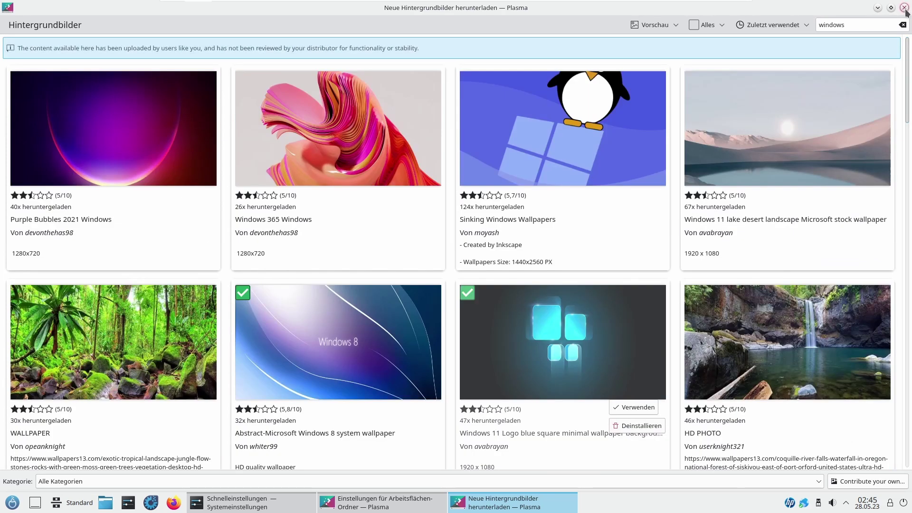
Step: Apply the Abstract-Microsoft-Windows-8 wallpaper, confirm with OK, and shrink the settings window to view it
click(904, 8)
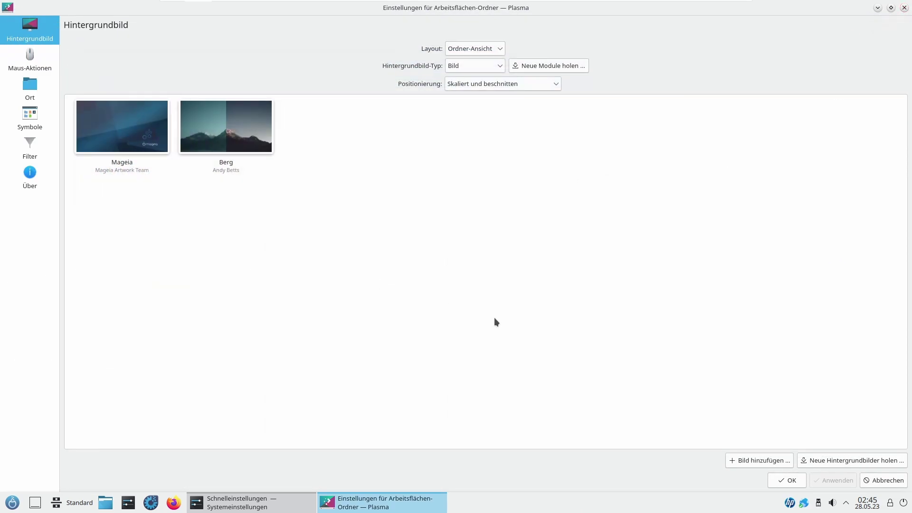
click(789, 483)
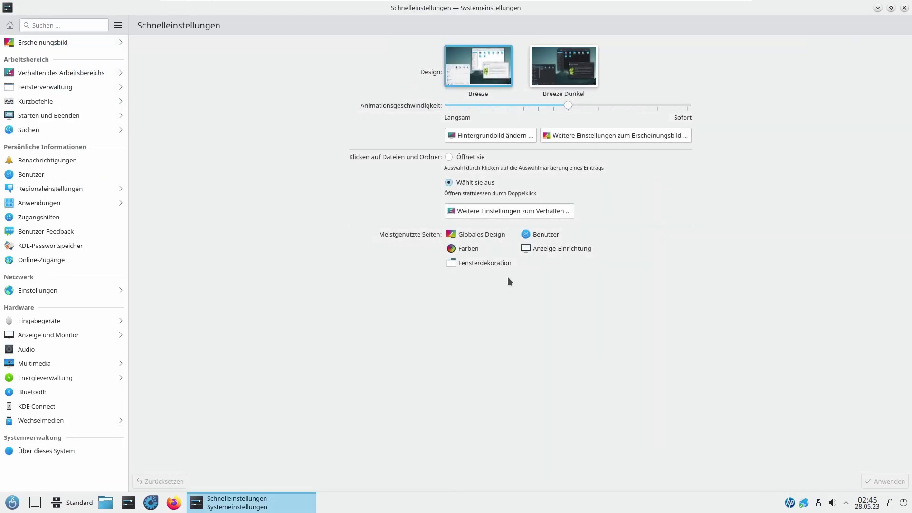
click(455, 137)
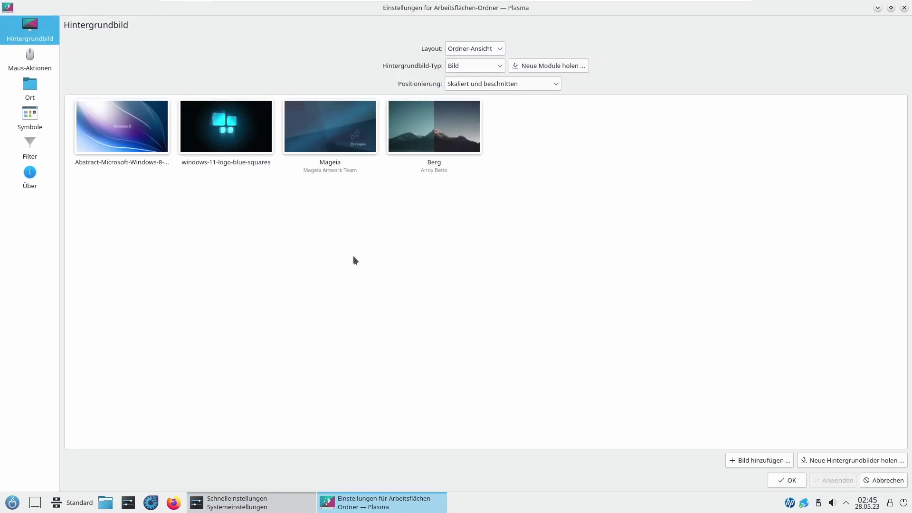
click(232, 135)
click(129, 132)
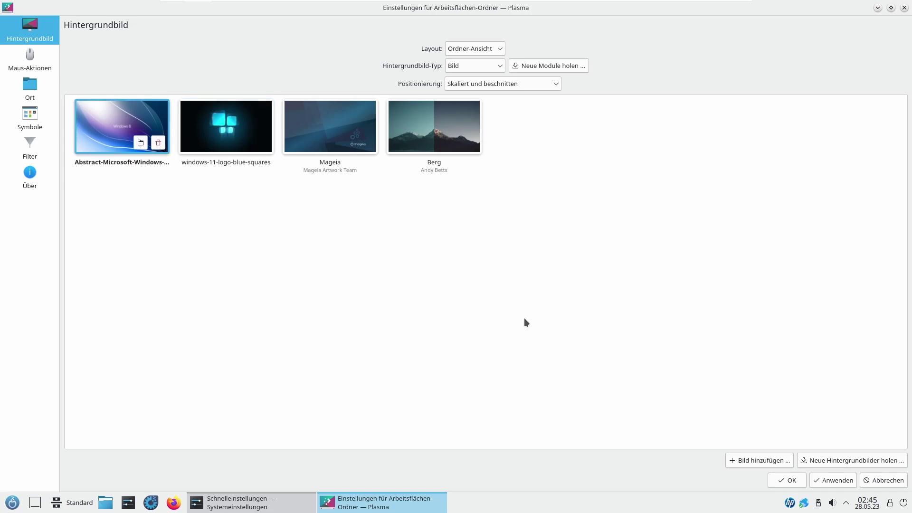
click(830, 480)
click(801, 484)
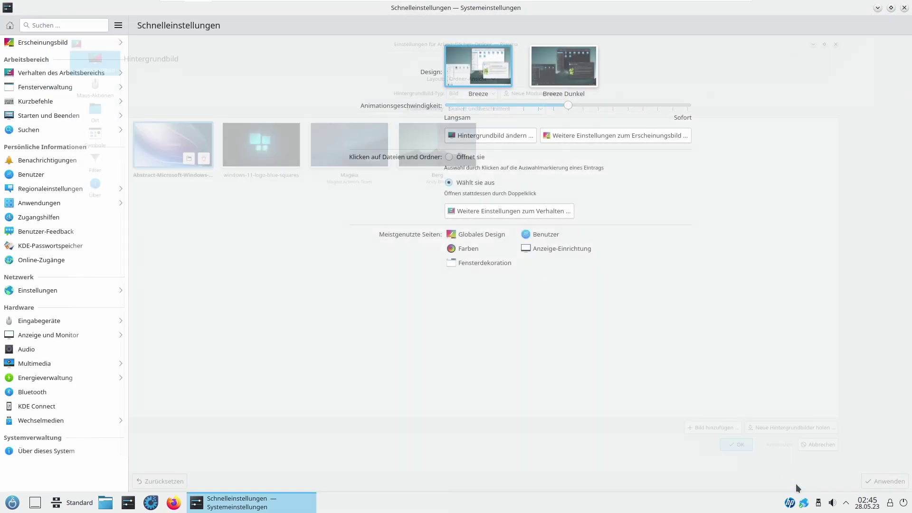
drag(224, 91, 353, 61)
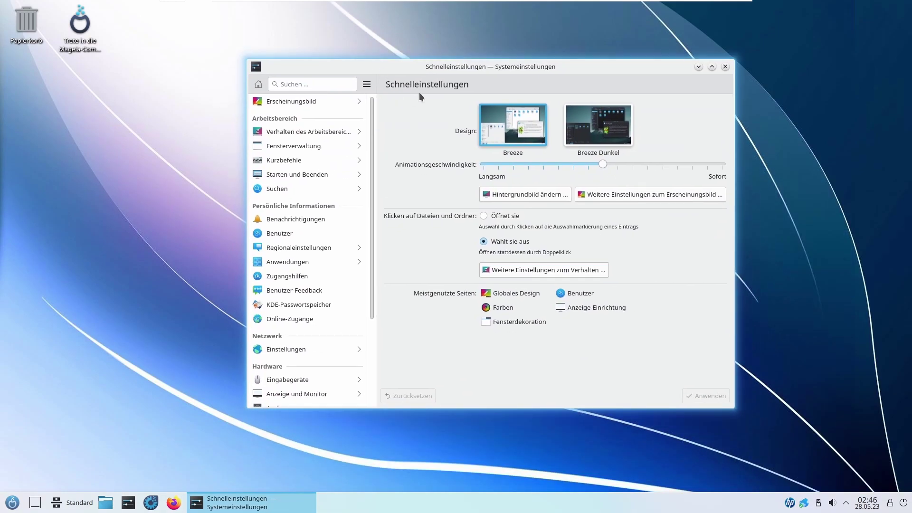
Step: Apply the Breeze Dunkel dark design in Schnelleinstellungen and maximize the System Settings window
click(628, 132)
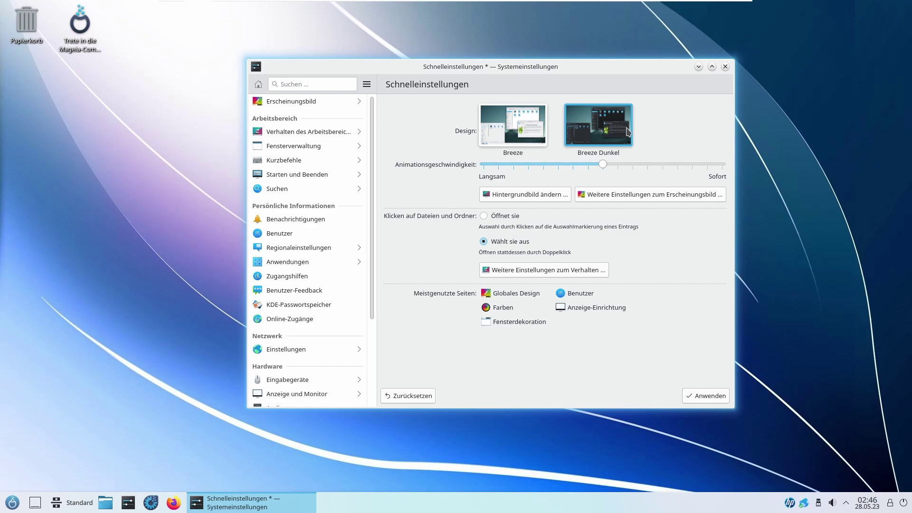
click(703, 395)
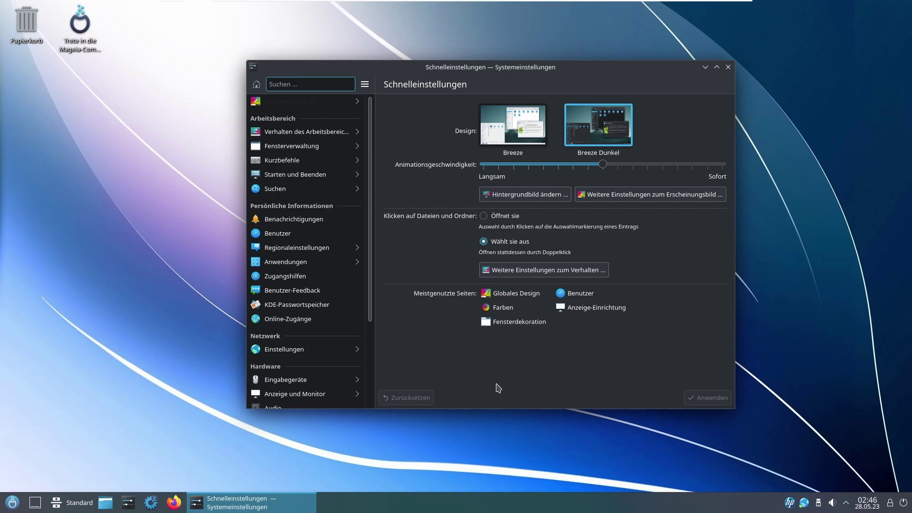
click(492, 132)
click(596, 129)
click(717, 67)
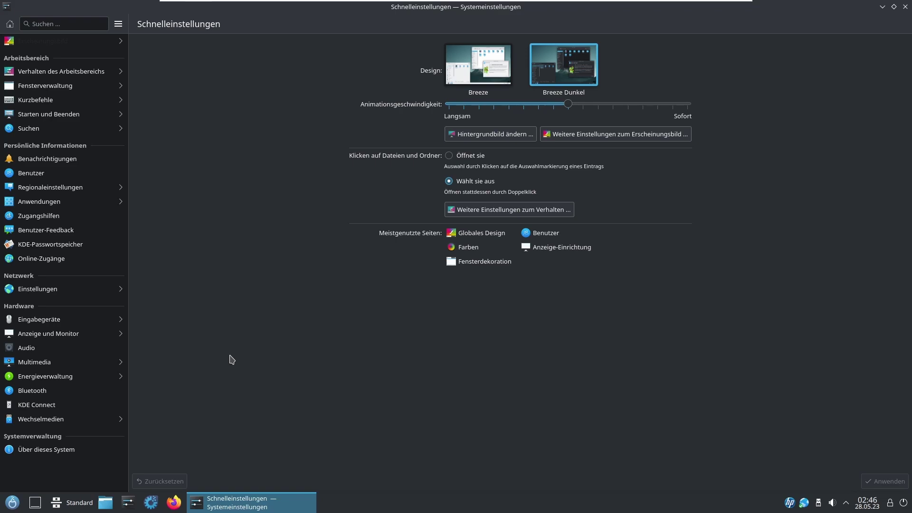
Step: Browse the KDE Connect, Multimedia and Audio pages, then show the Über dieses System page
click(75, 405)
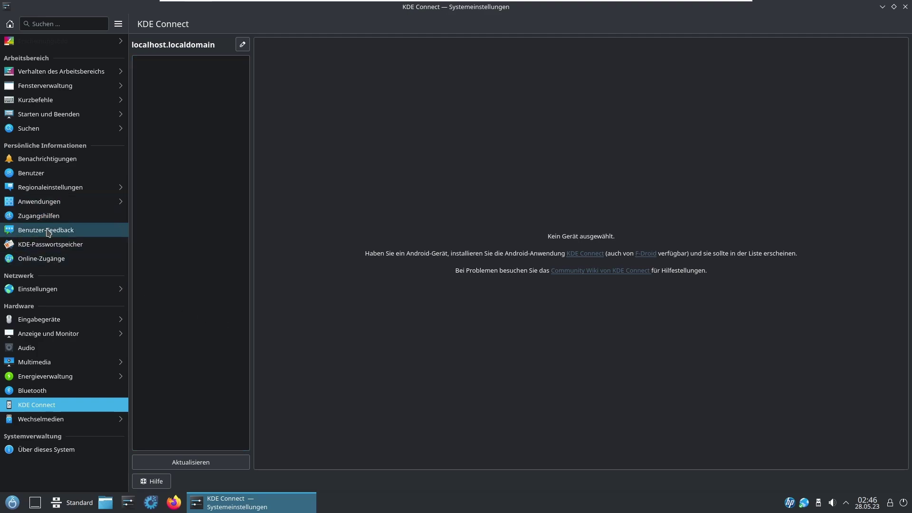
click(41, 362)
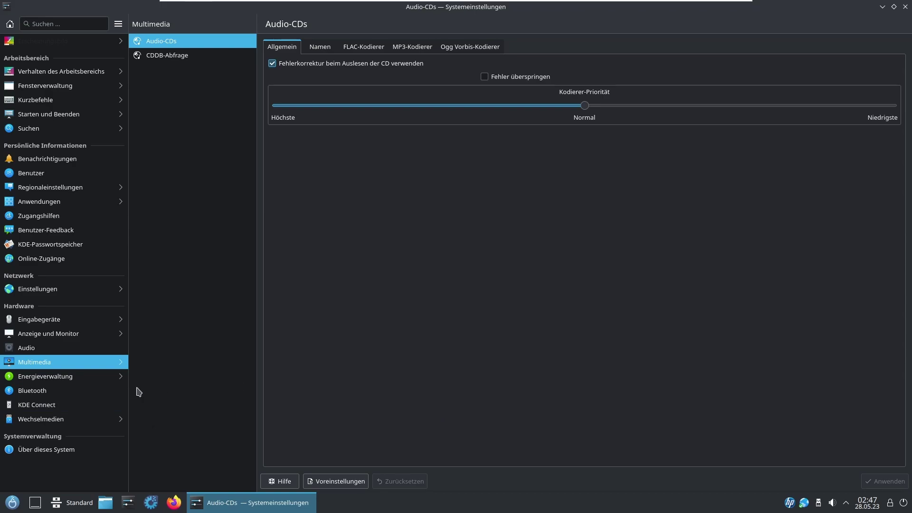
click(86, 349)
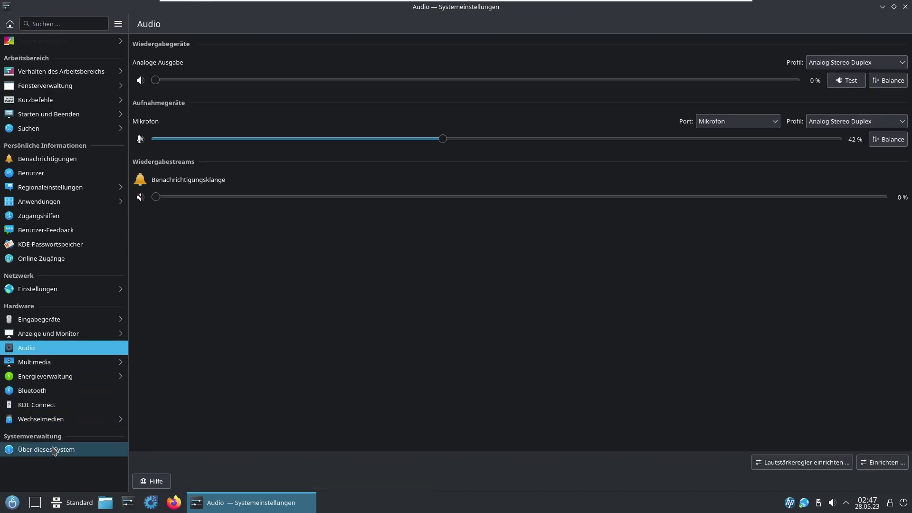
click(55, 450)
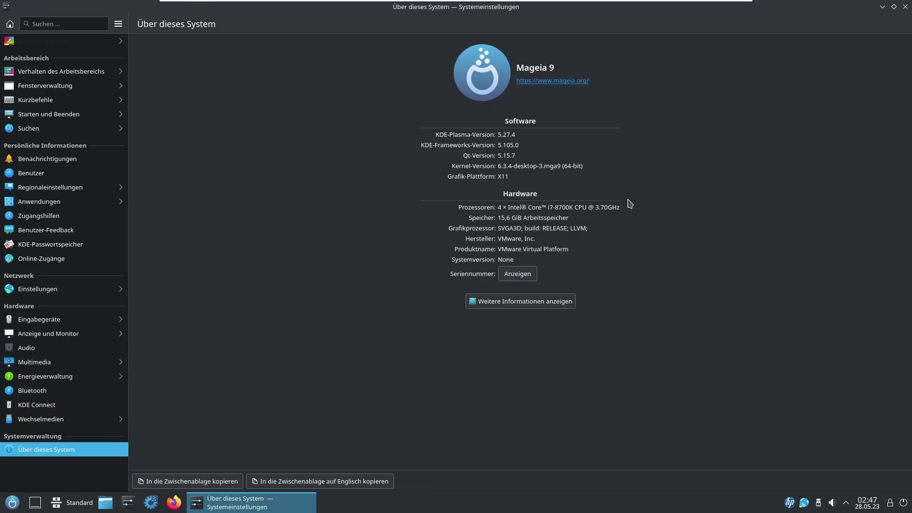